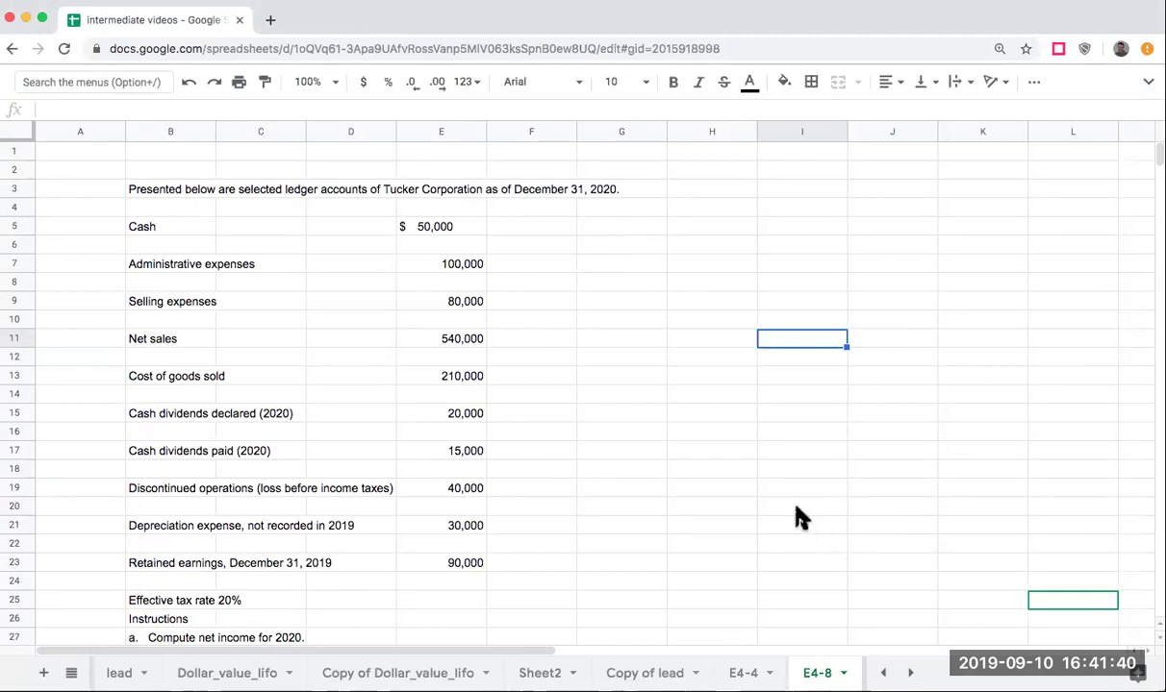
Step: Delete the blank rows 6 through 9 between the Tucker Corporation ledger entries
scroll(794, 519, "down", 1)
scroll(787, 514, "up", 1)
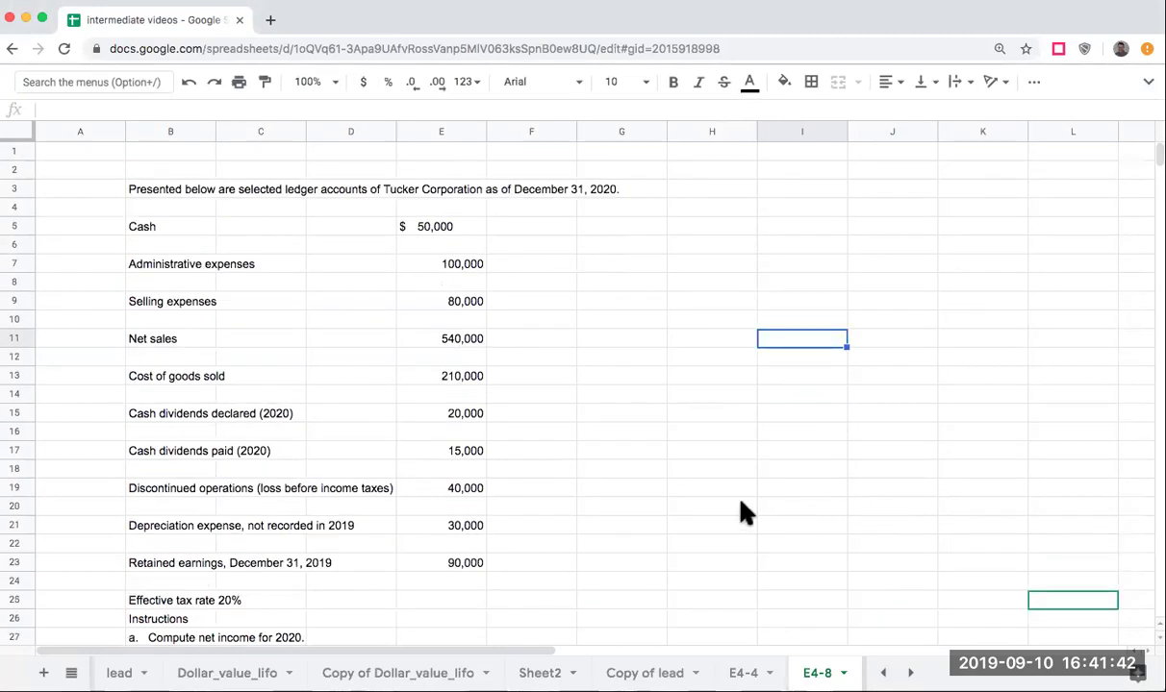
left_click(21, 244)
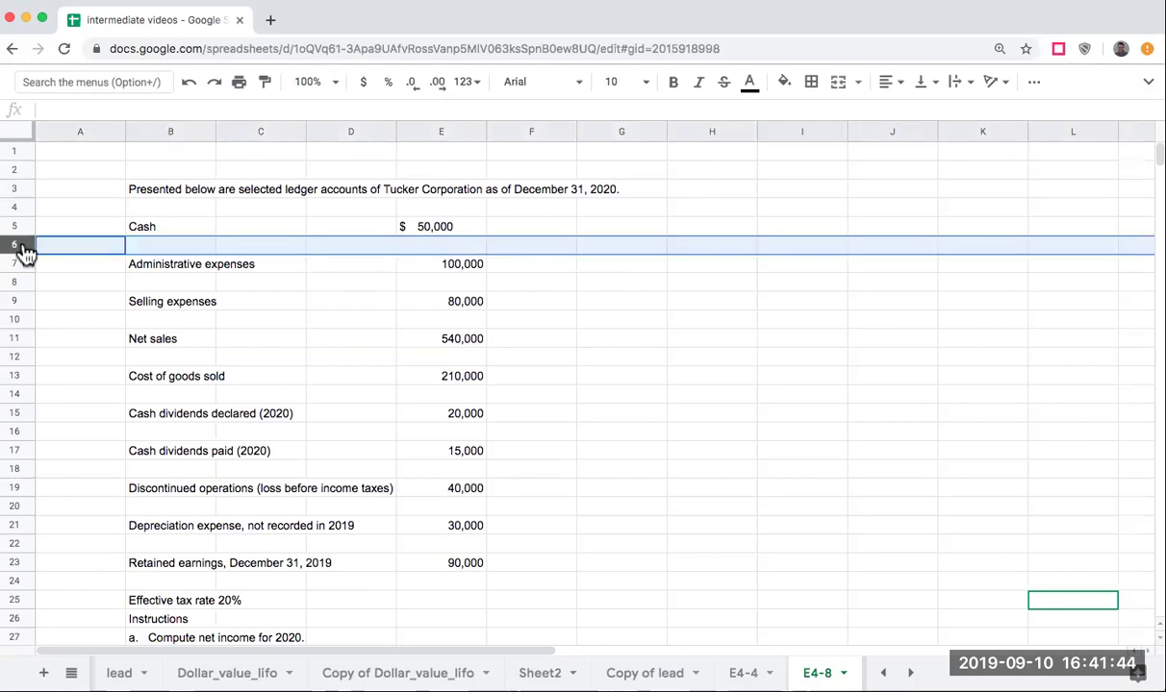
right_click(23, 247)
left_click(116, 339)
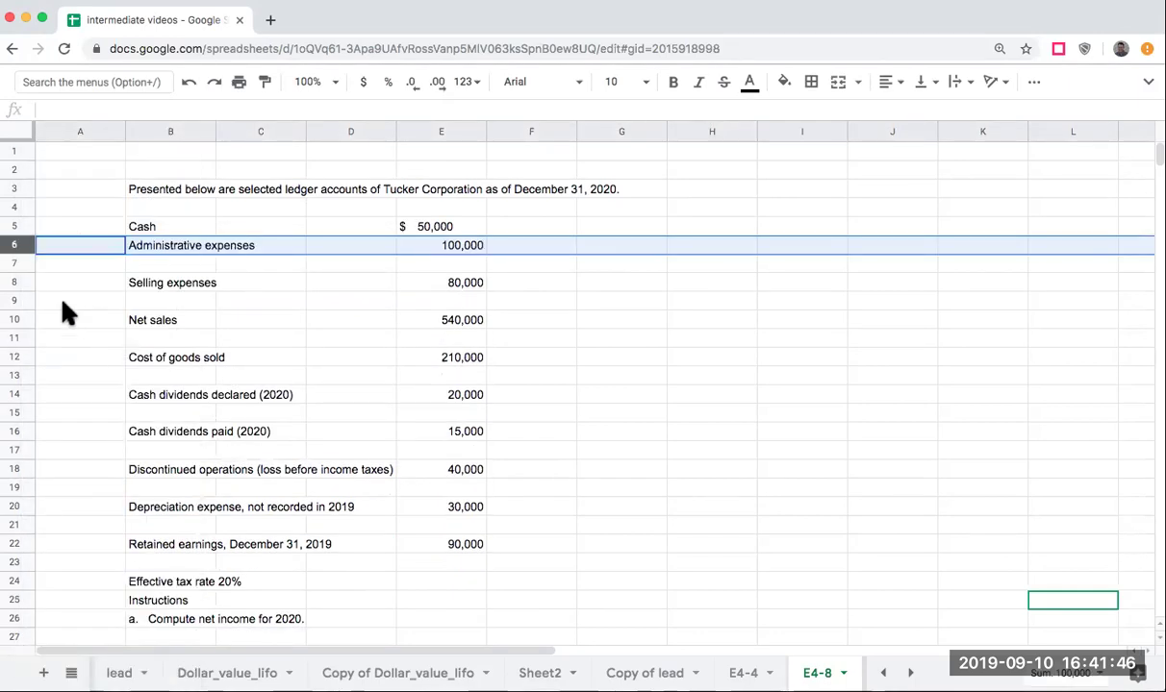
left_click(21, 264)
right_click(21, 265)
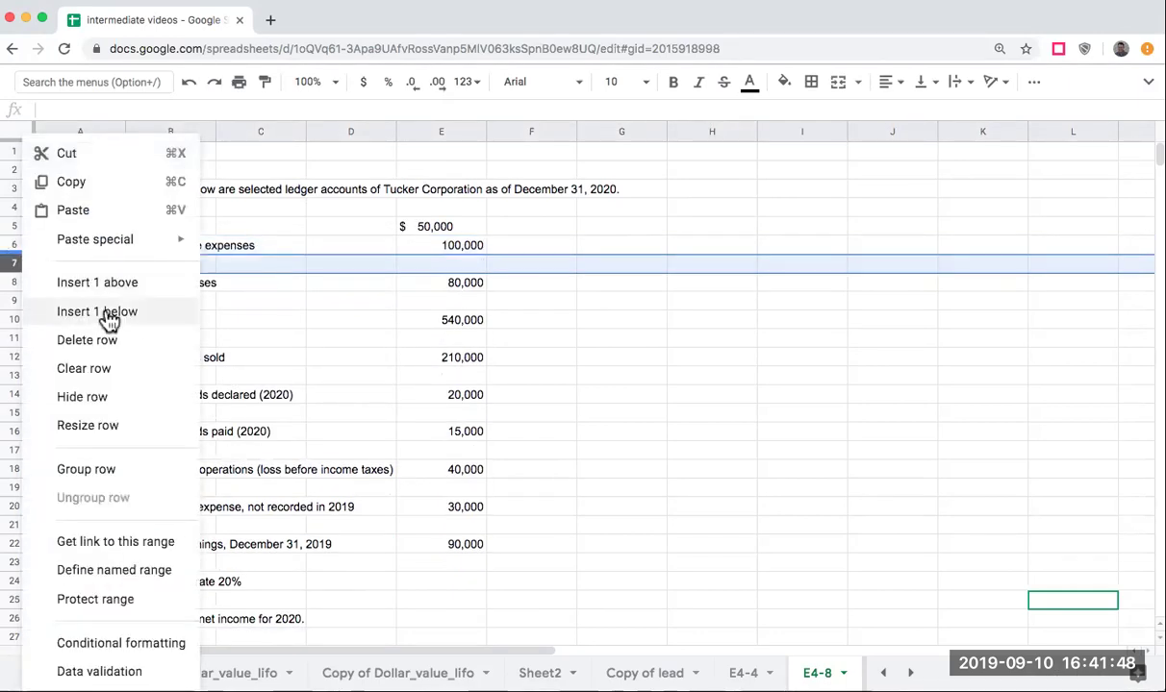
left_click(109, 341)
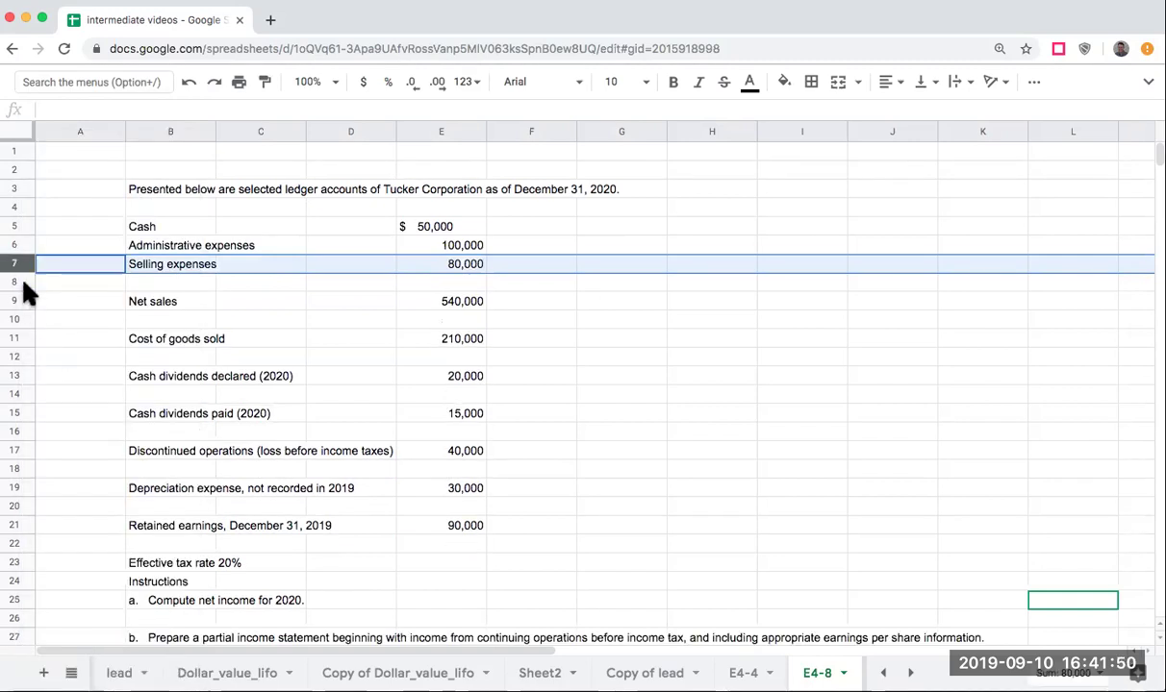
left_click(22, 282)
right_click(21, 282)
left_click(83, 342)
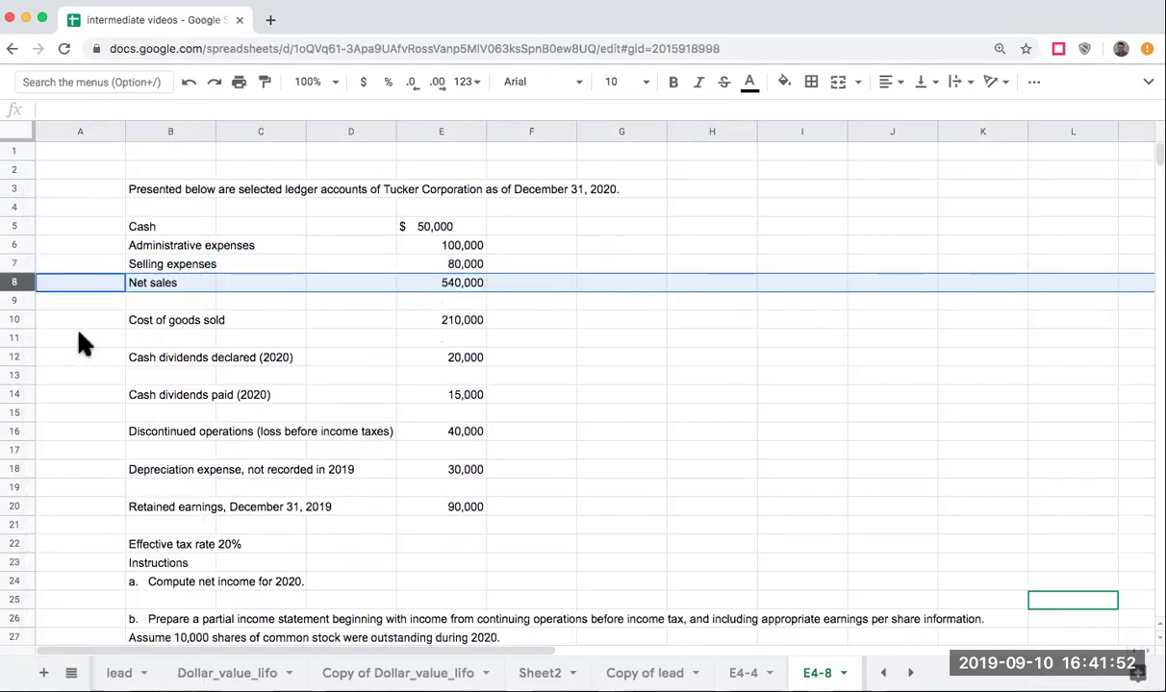
right_click(22, 298)
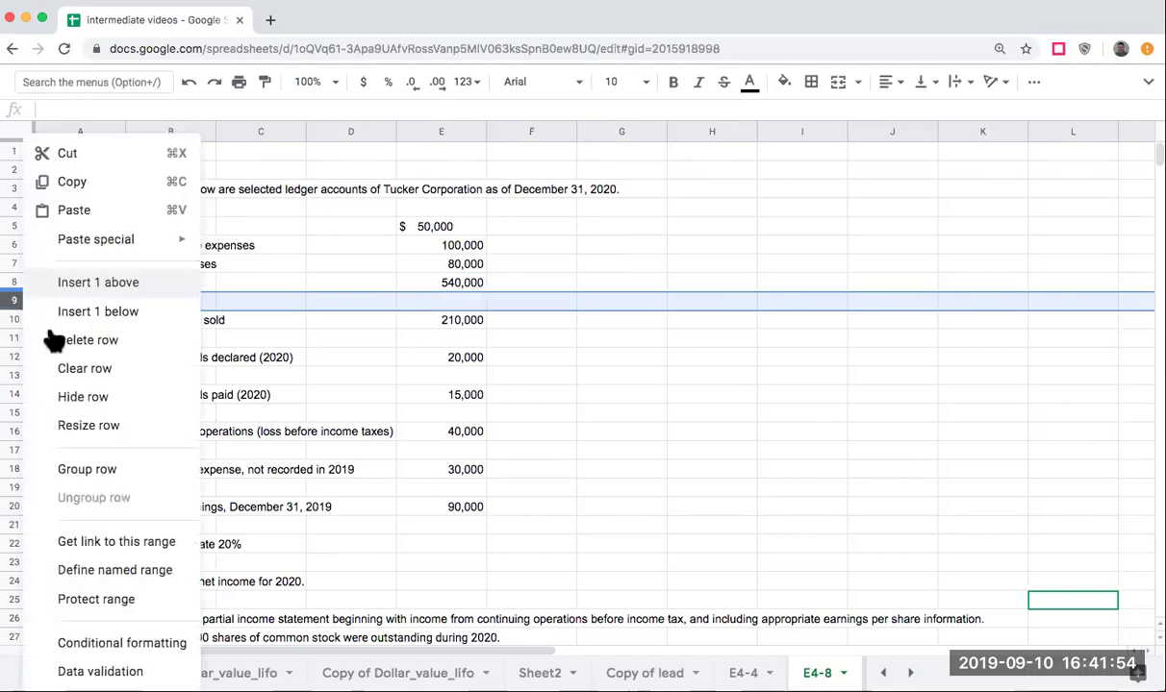
left_click(58, 338)
Step: Delete the remaining blank rows 10 through 14 so the balances run contiguously
left_click(21, 320)
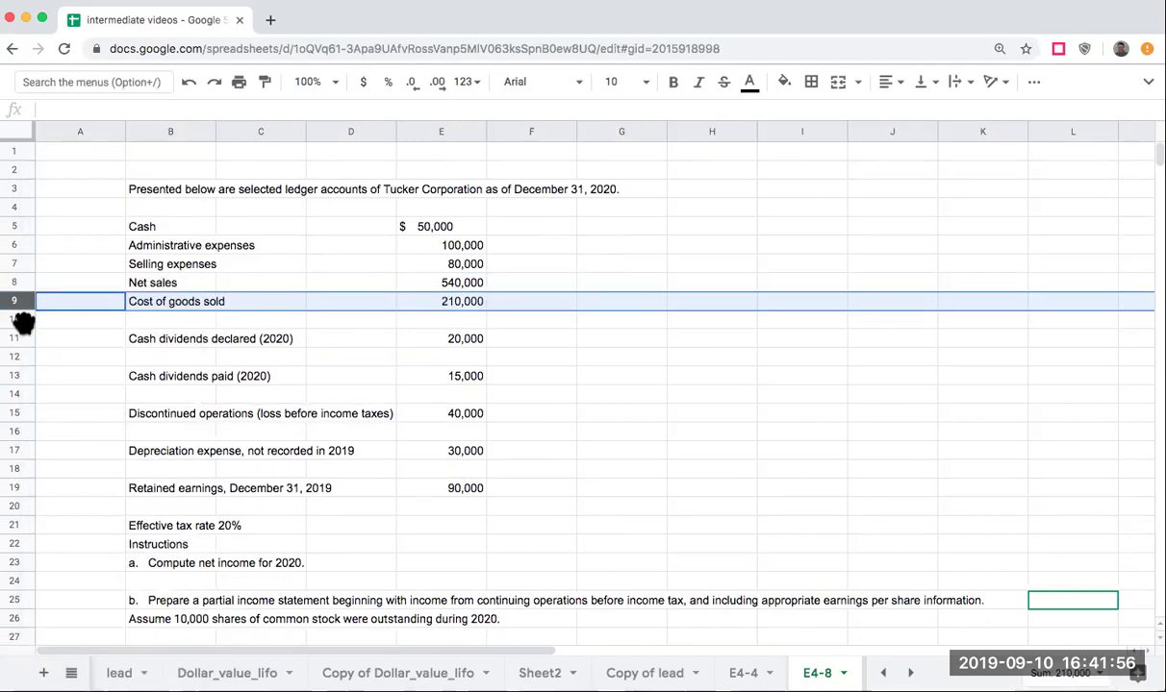
right_click(22, 320)
left_click(75, 343)
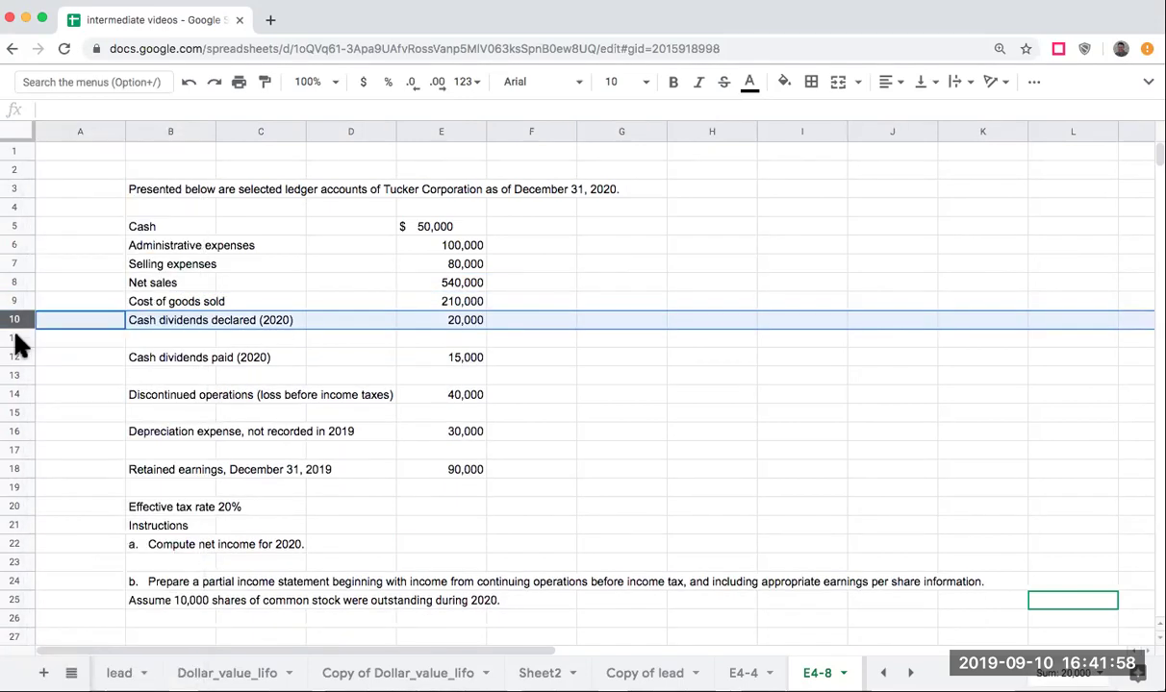
left_click(13, 338)
right_click(14, 338)
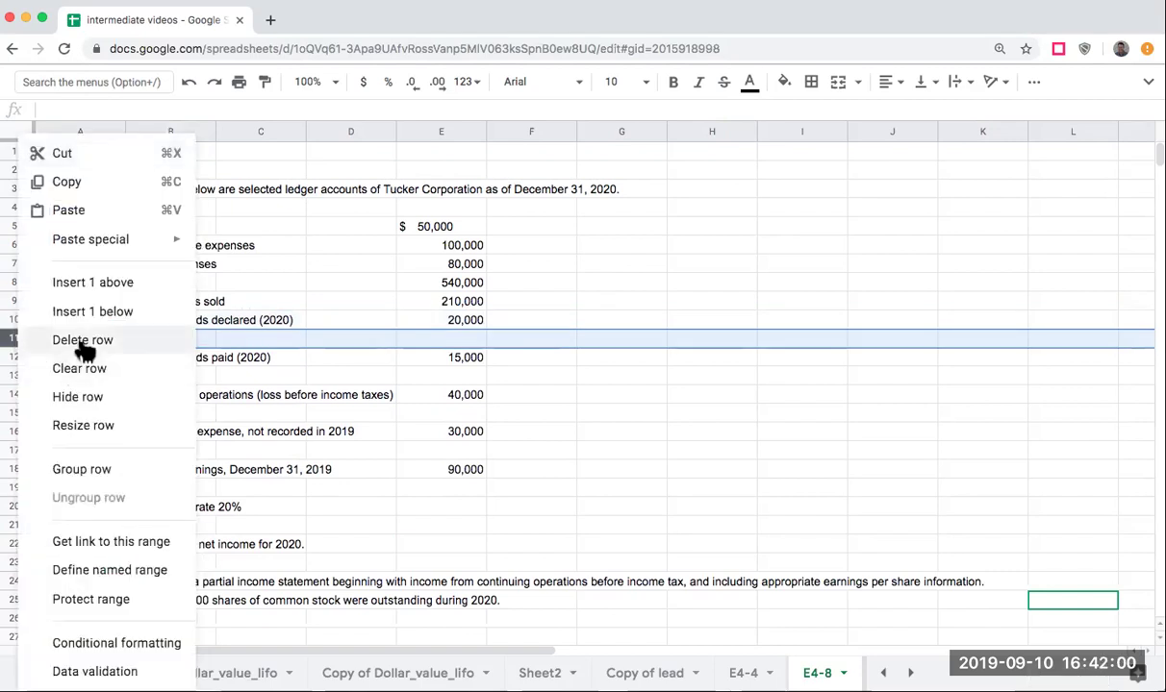
left_click(59, 341)
left_click(27, 356)
right_click(27, 356)
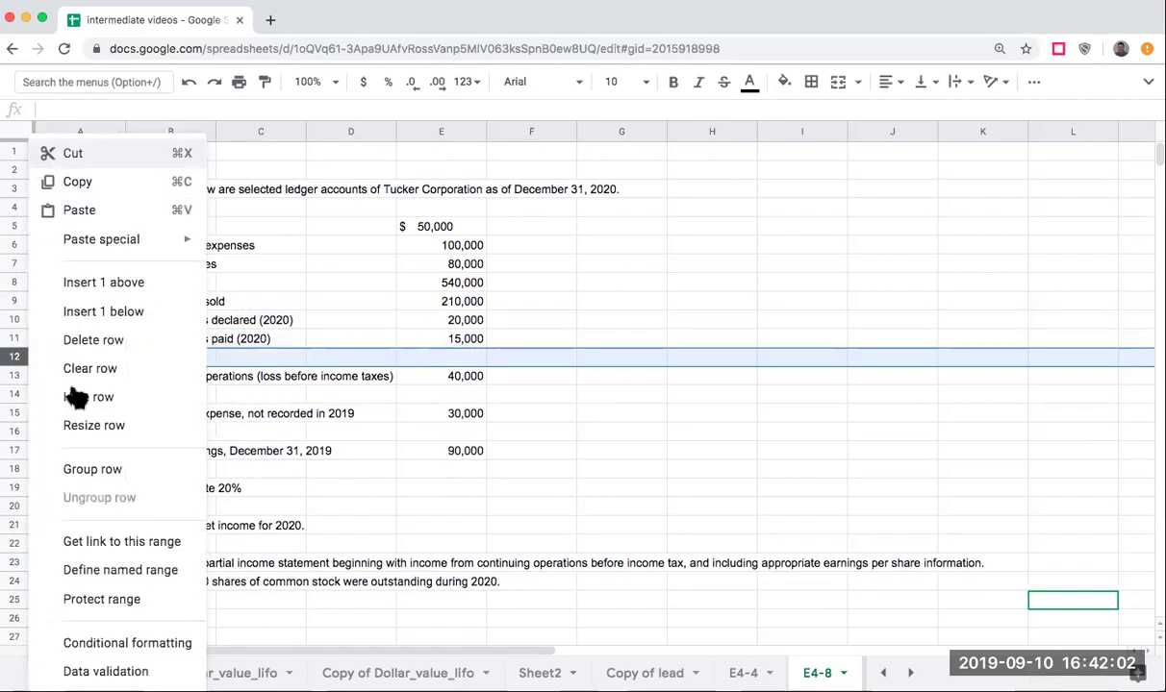
left_click(57, 341)
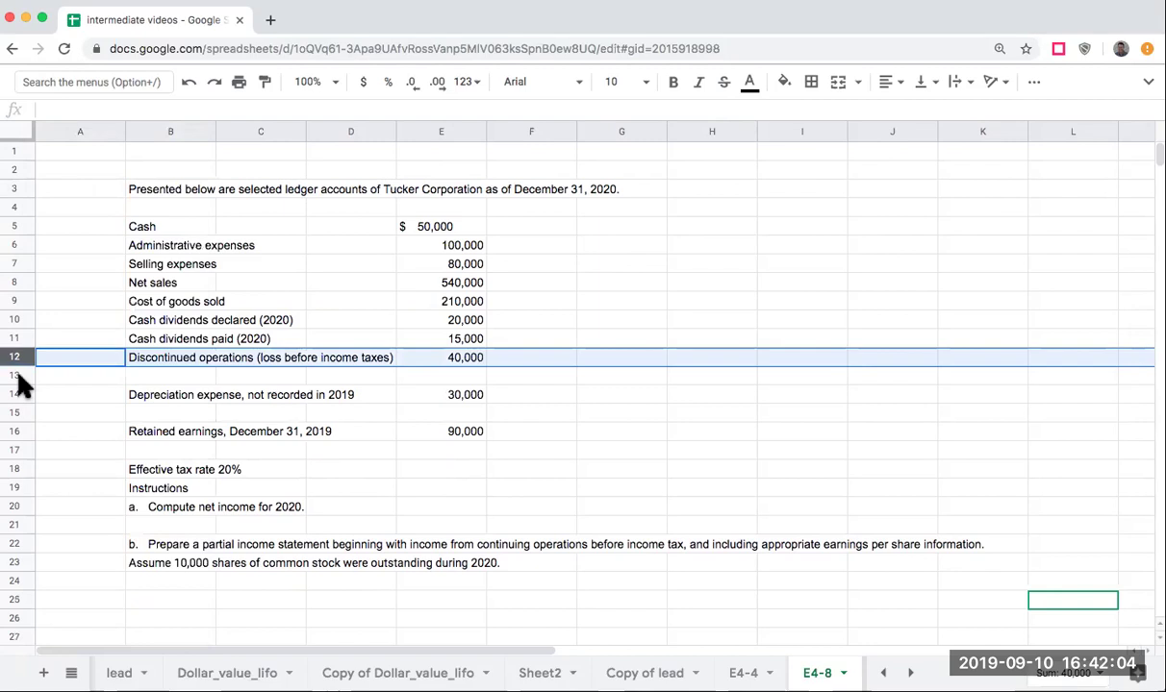
left_click(17, 377)
right_click(17, 377)
left_click(82, 344)
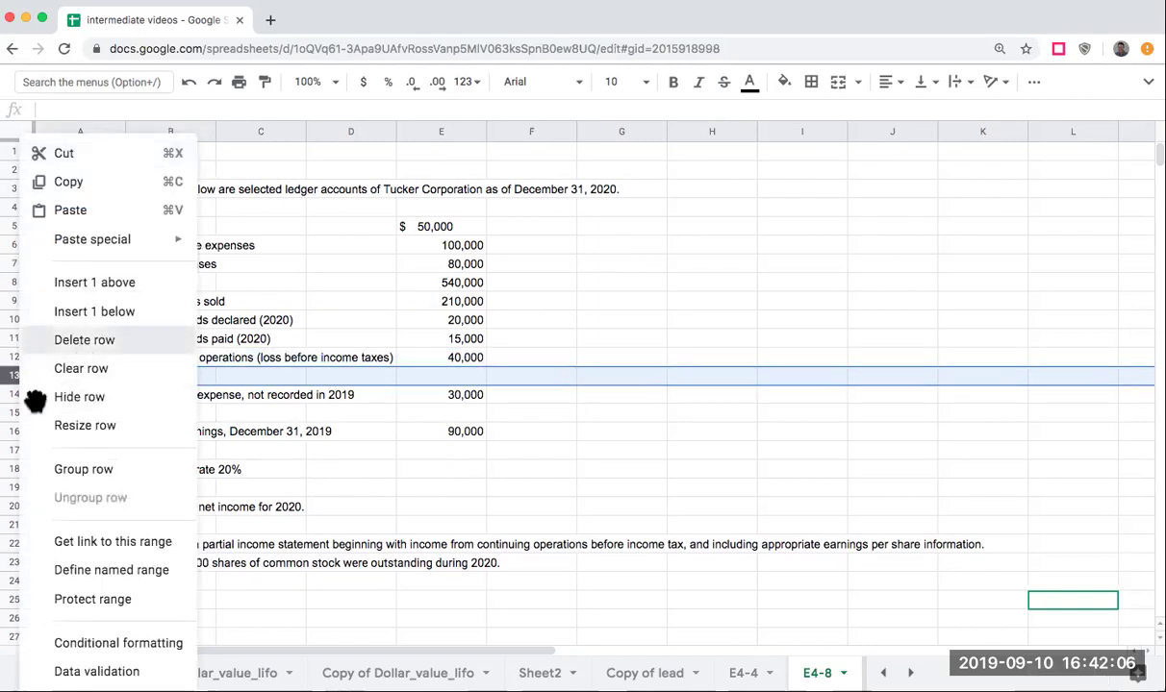
left_click(23, 392)
right_click(23, 392)
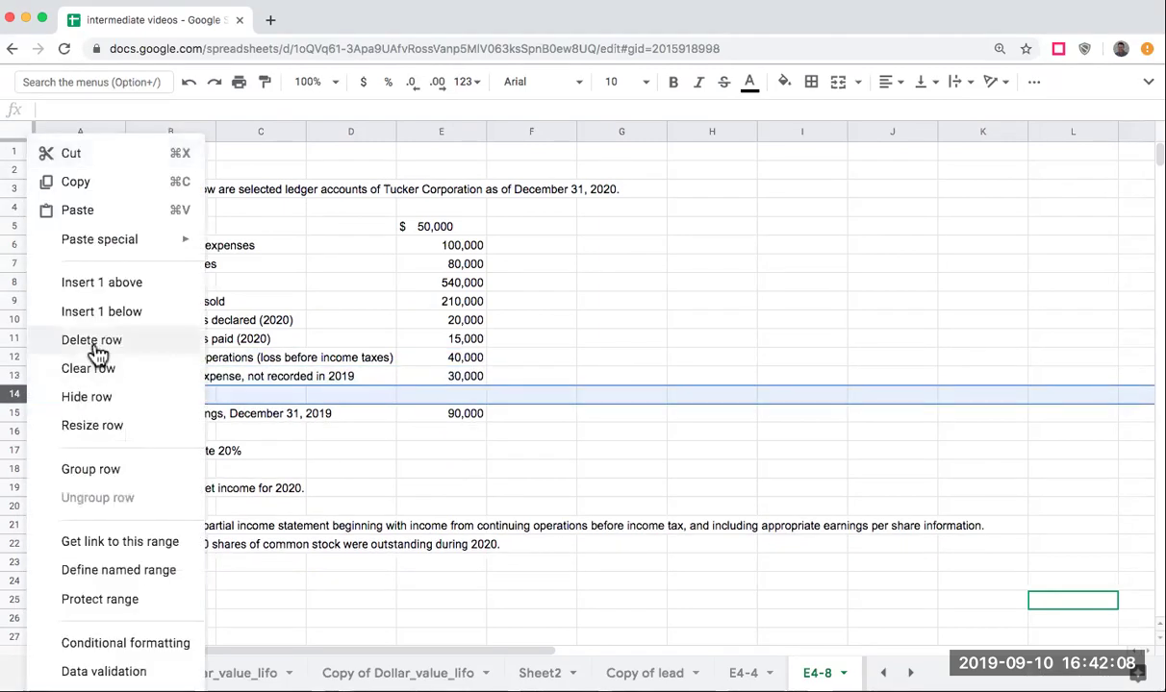
left_click(91, 342)
left_click(637, 283)
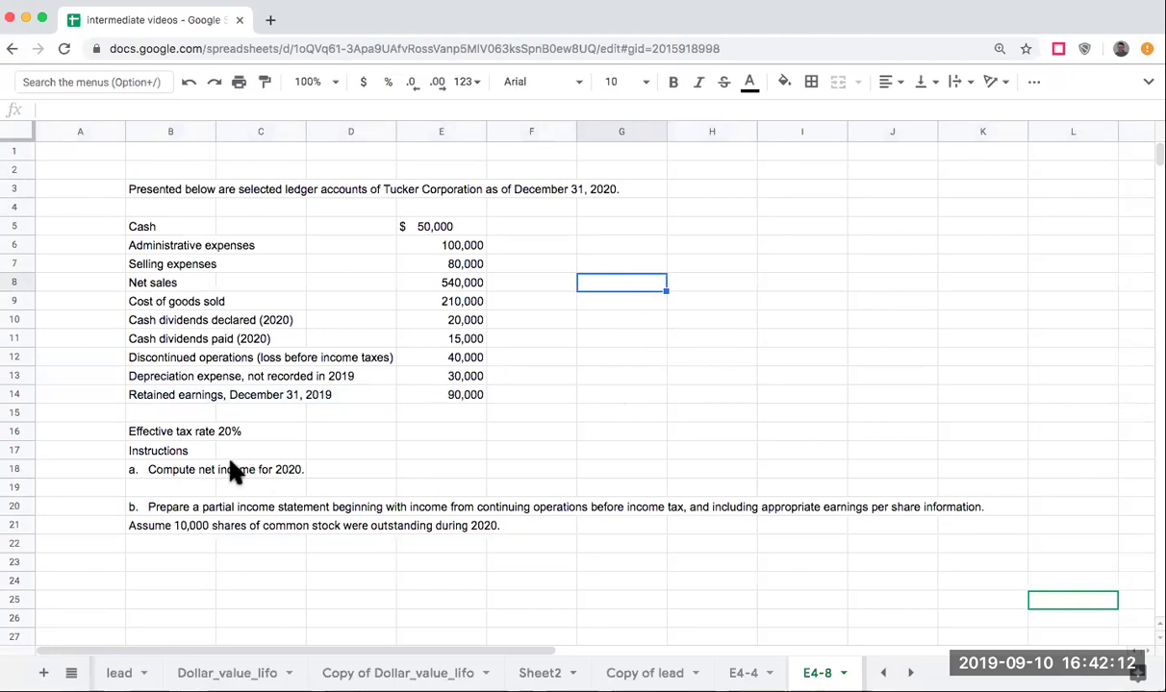
left_click(204, 469)
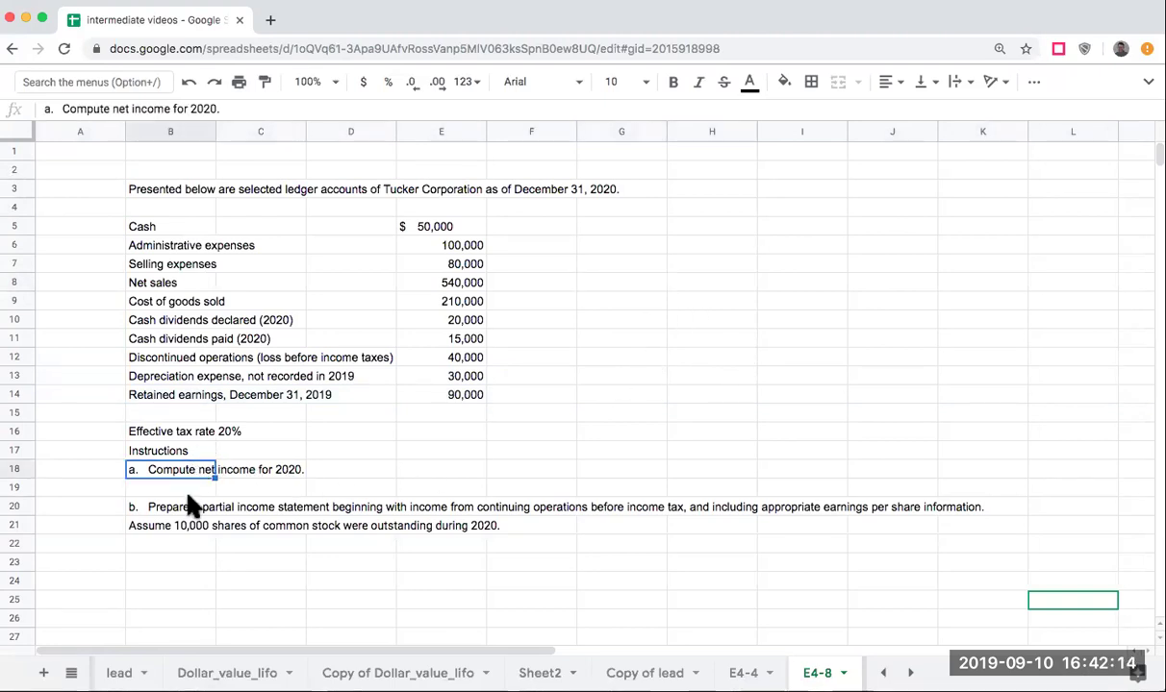
left_click(202, 510)
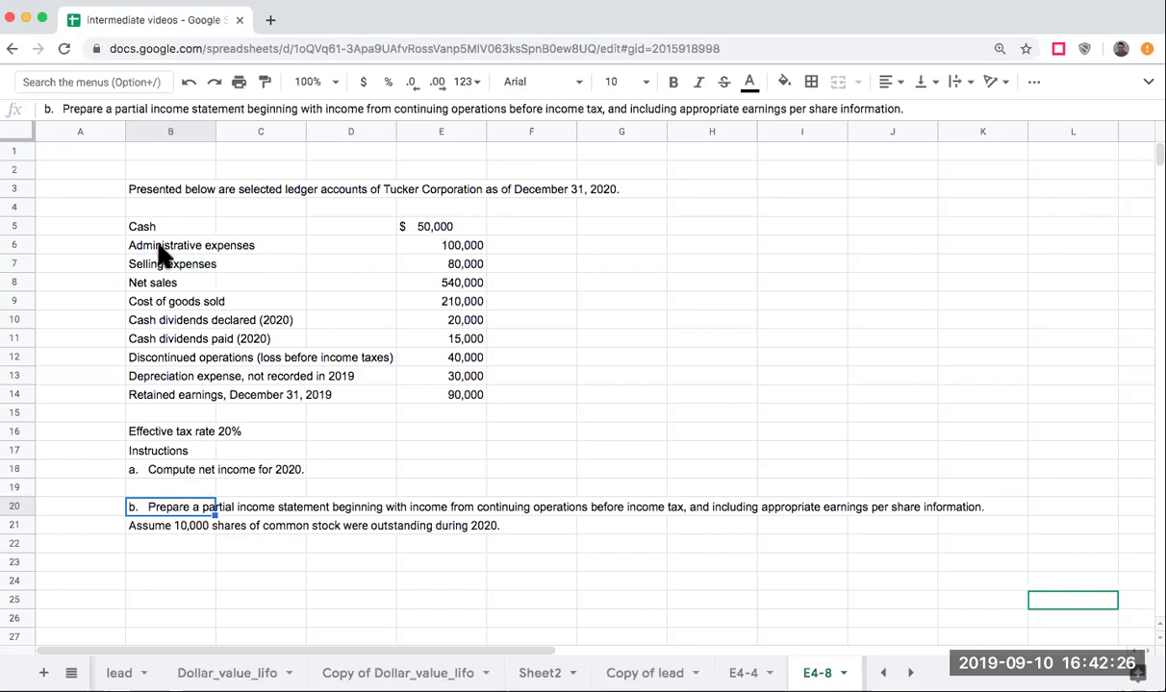
Step: Mark Cash and both cash dividend rows with an x in column A
left_click(113, 227)
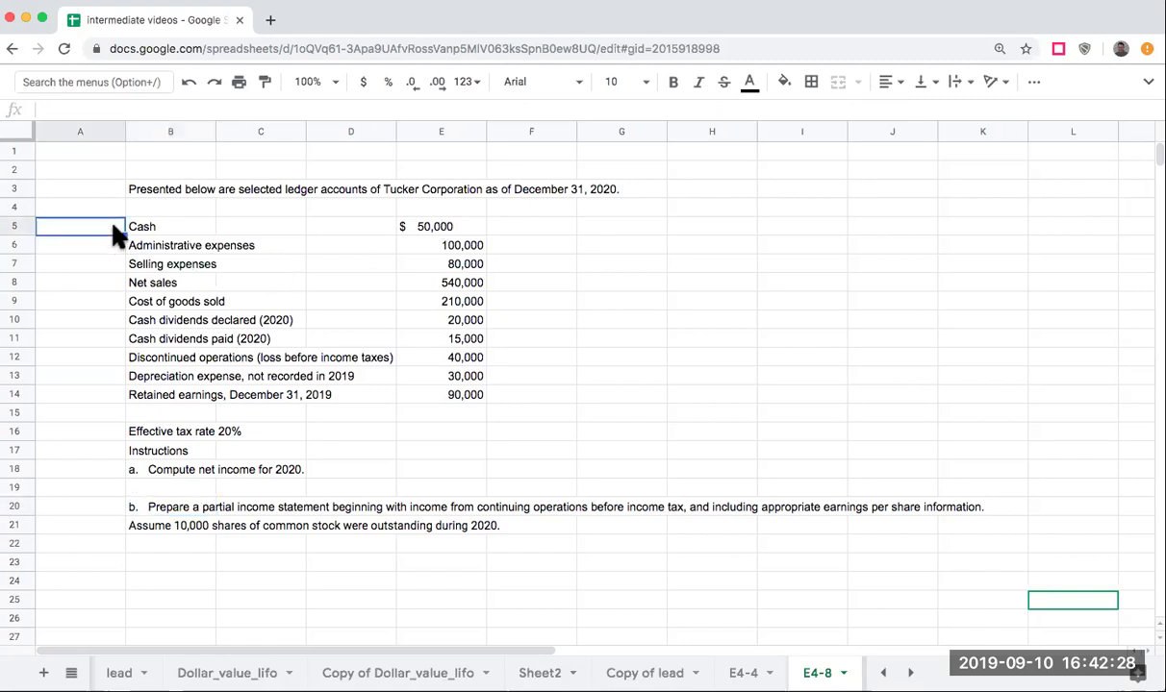
type("x")
key("Return")
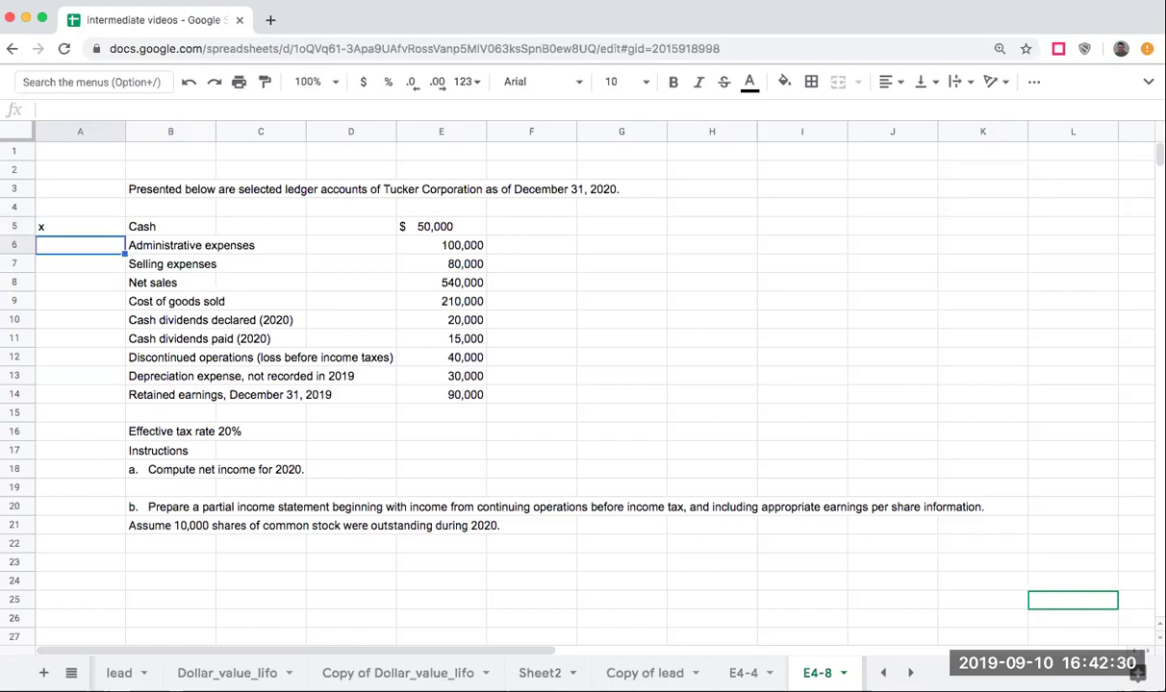
key("Down")
key("Down")
key("Down")
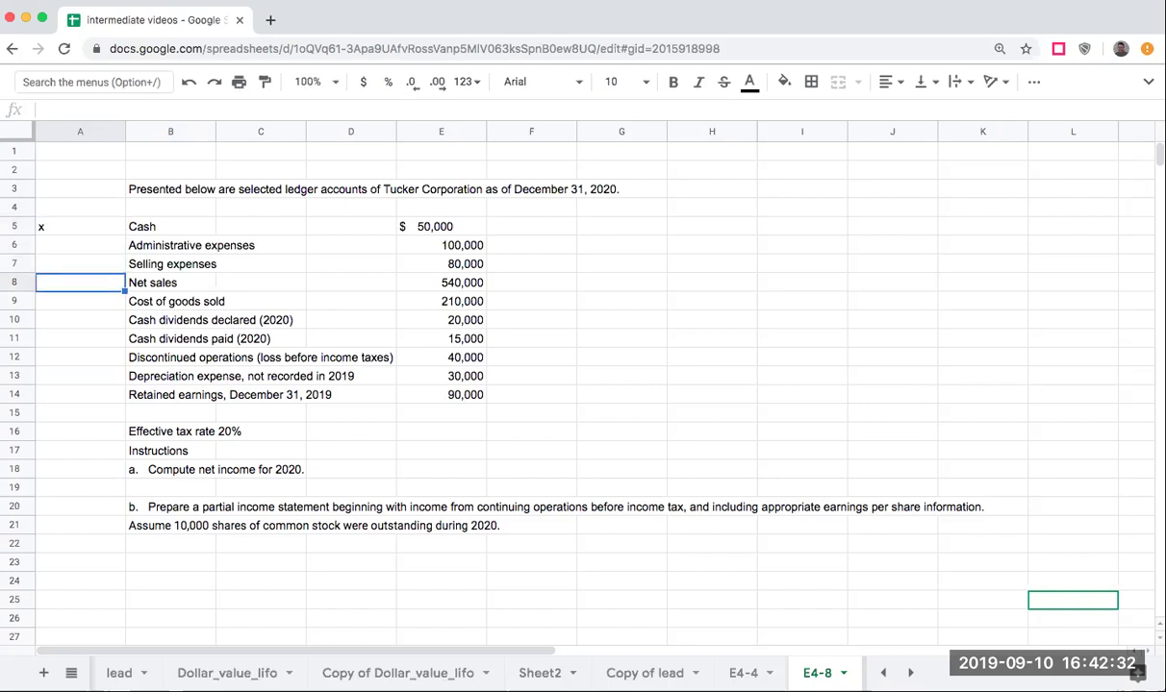
key("Down")
type("x")
key("Return")
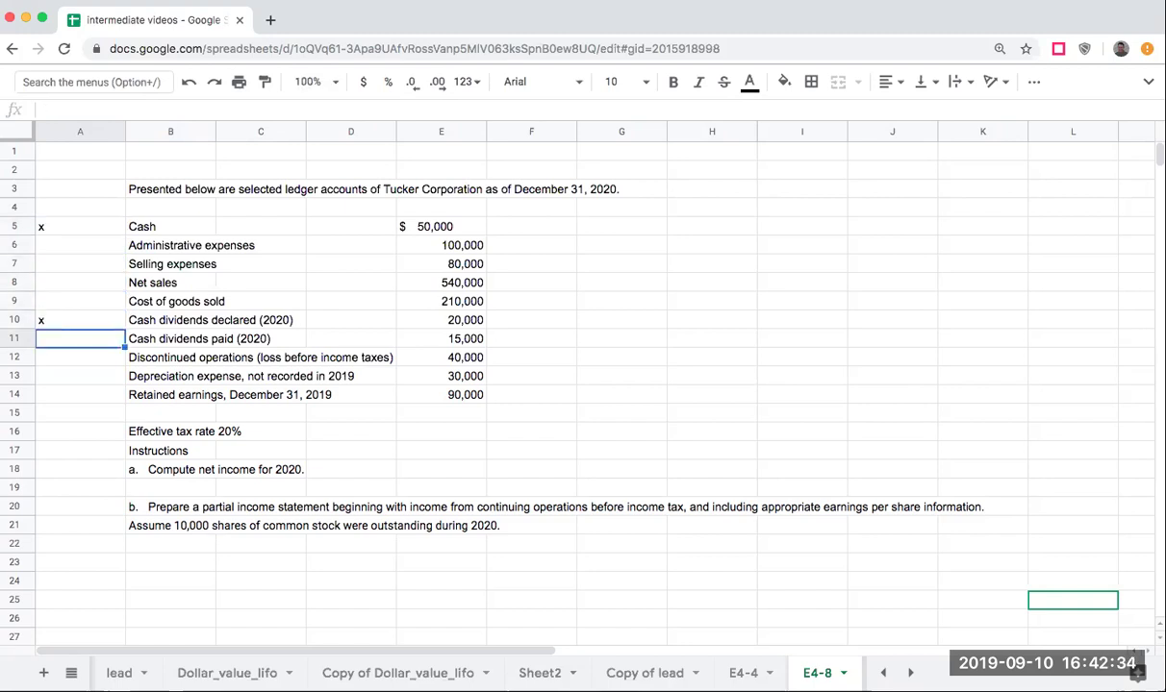
type("x")
key("Return")
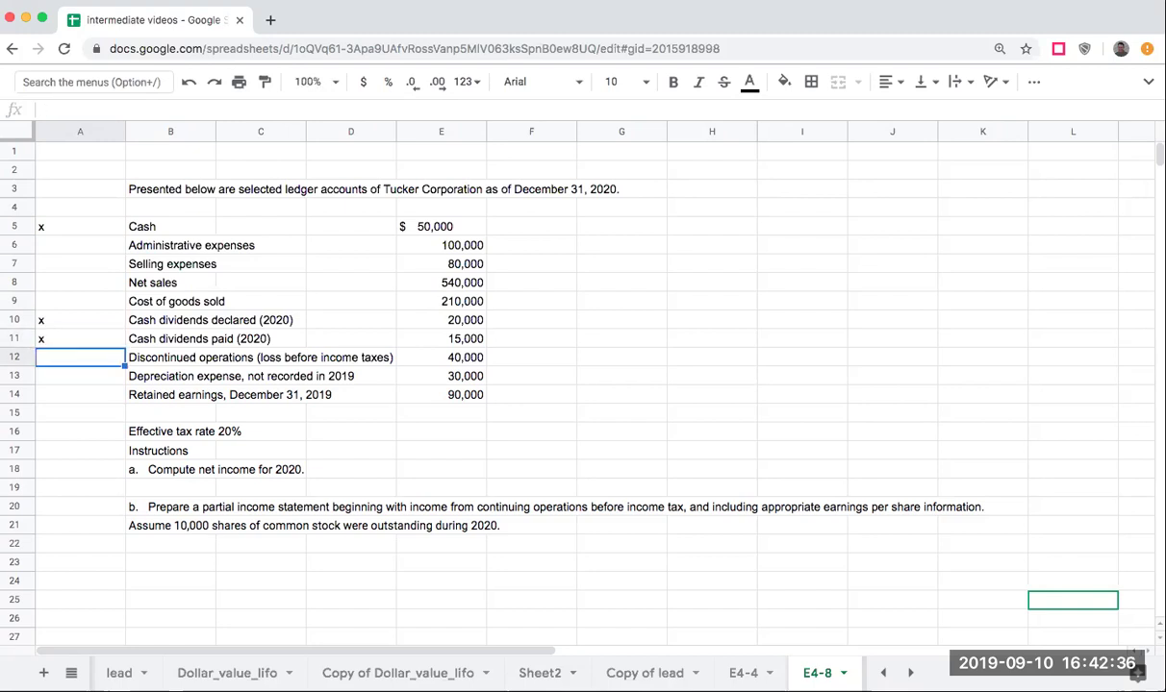
key("Down")
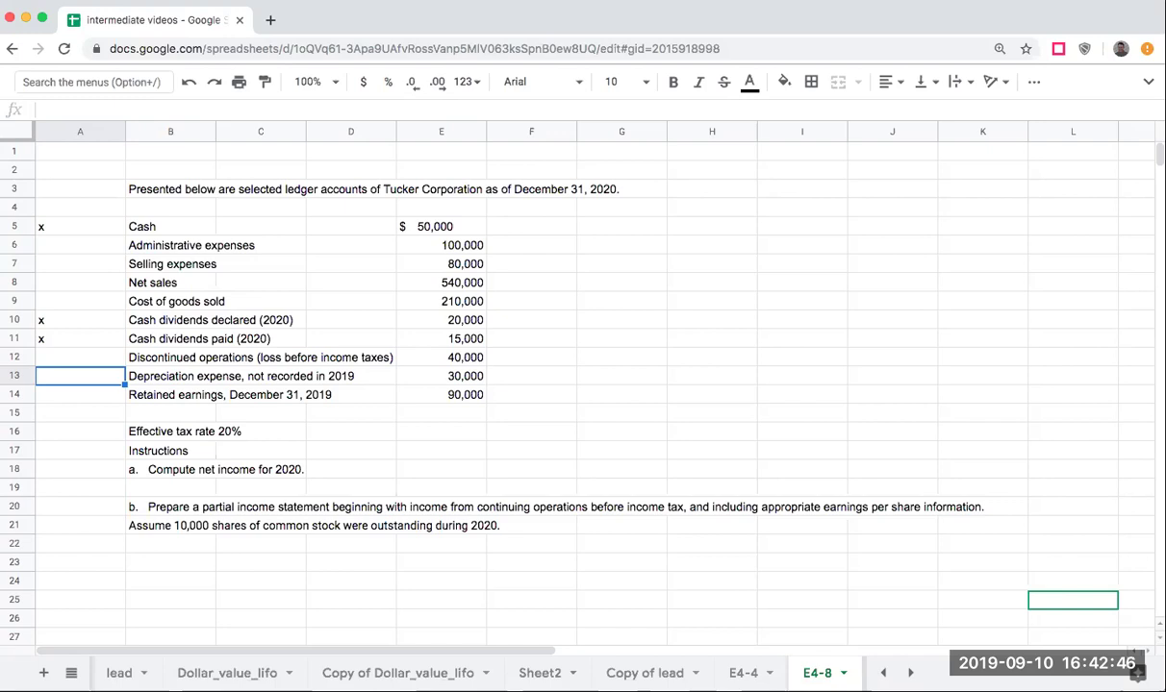
Step: Mark the 2019 Depreciation expense and Retained earnings rows with an x
left_click(187, 377)
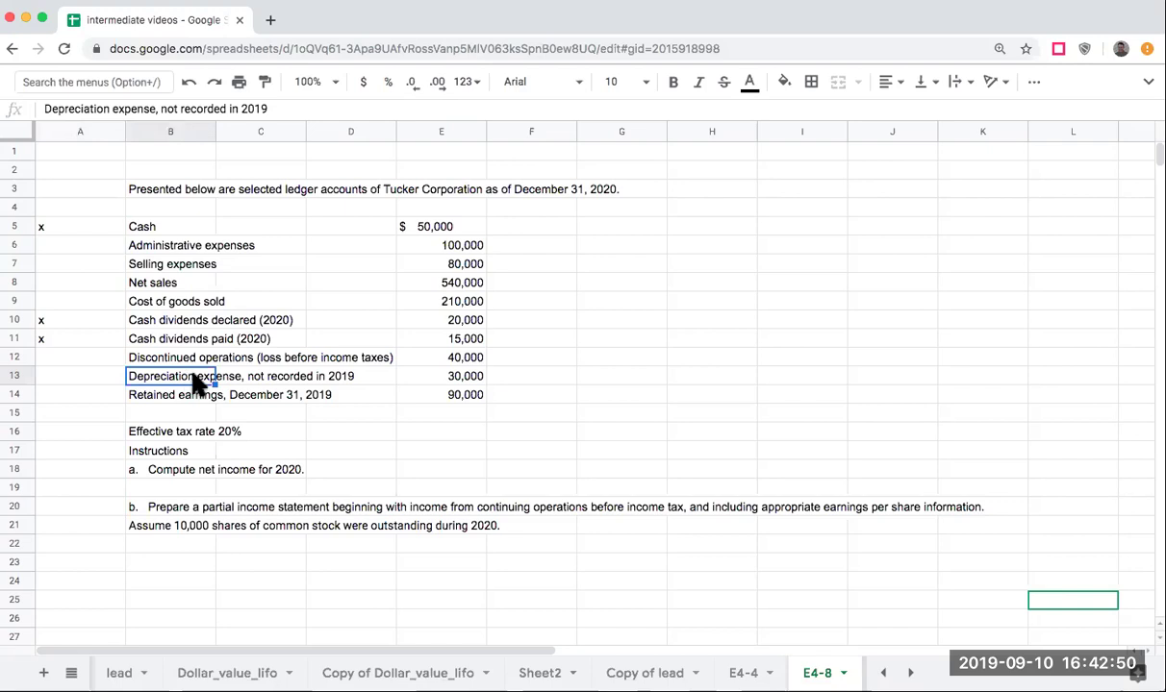
left_click(568, 191)
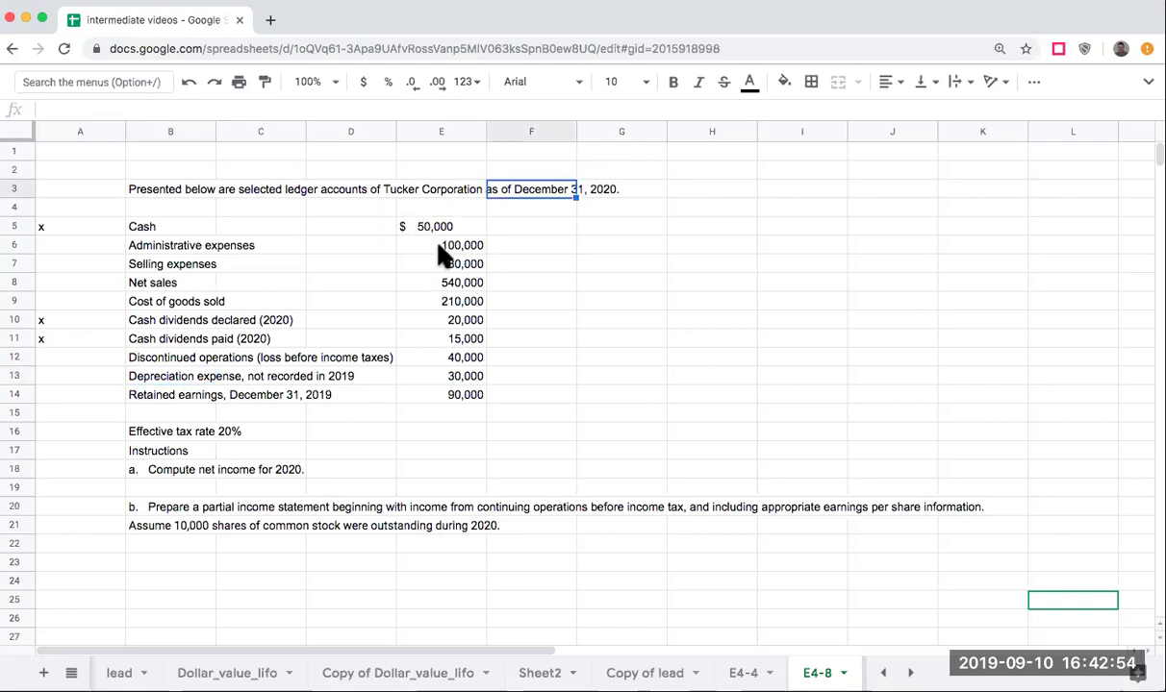
left_click(205, 471)
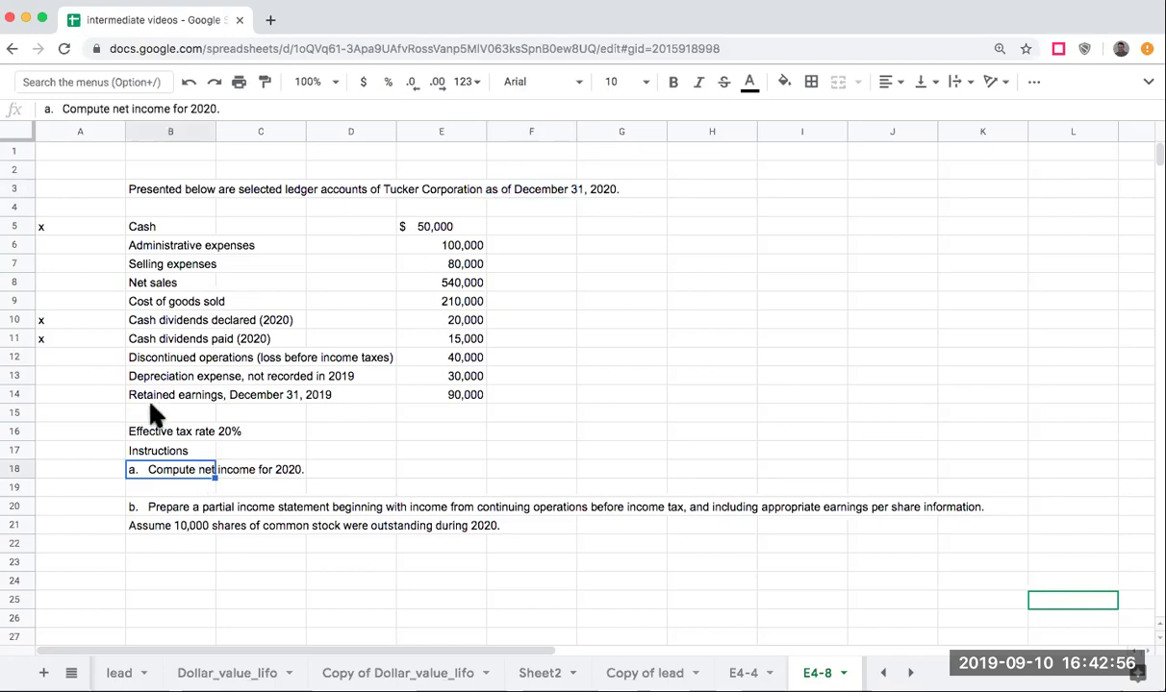
left_click(91, 376)
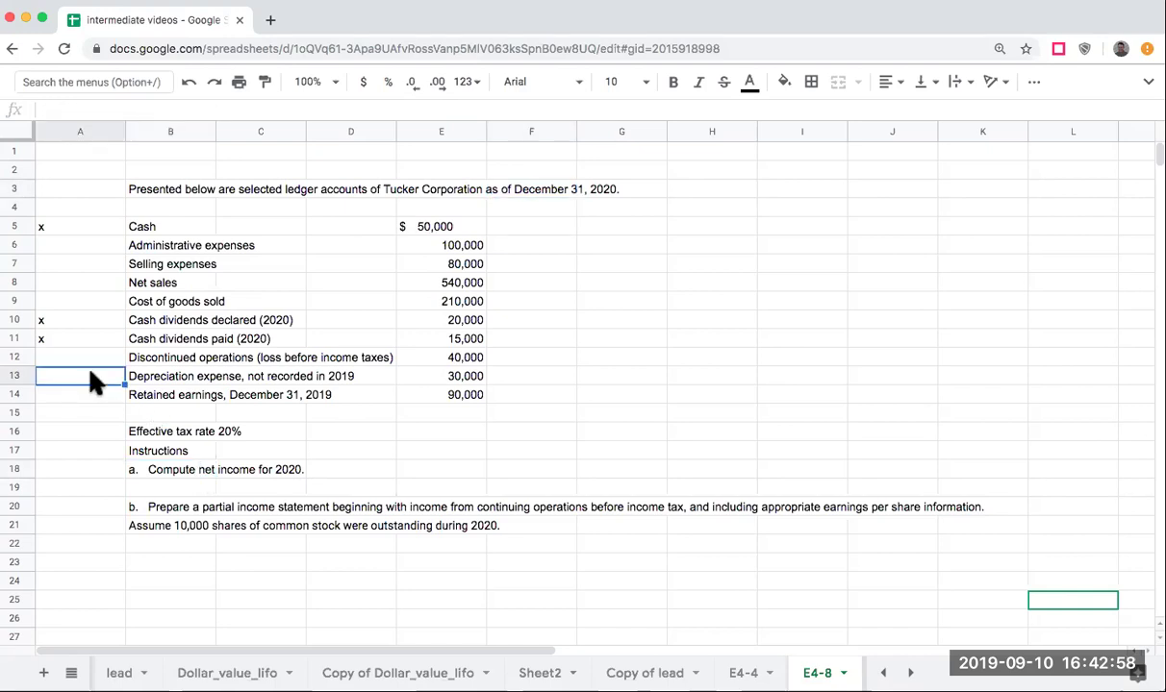
type("x")
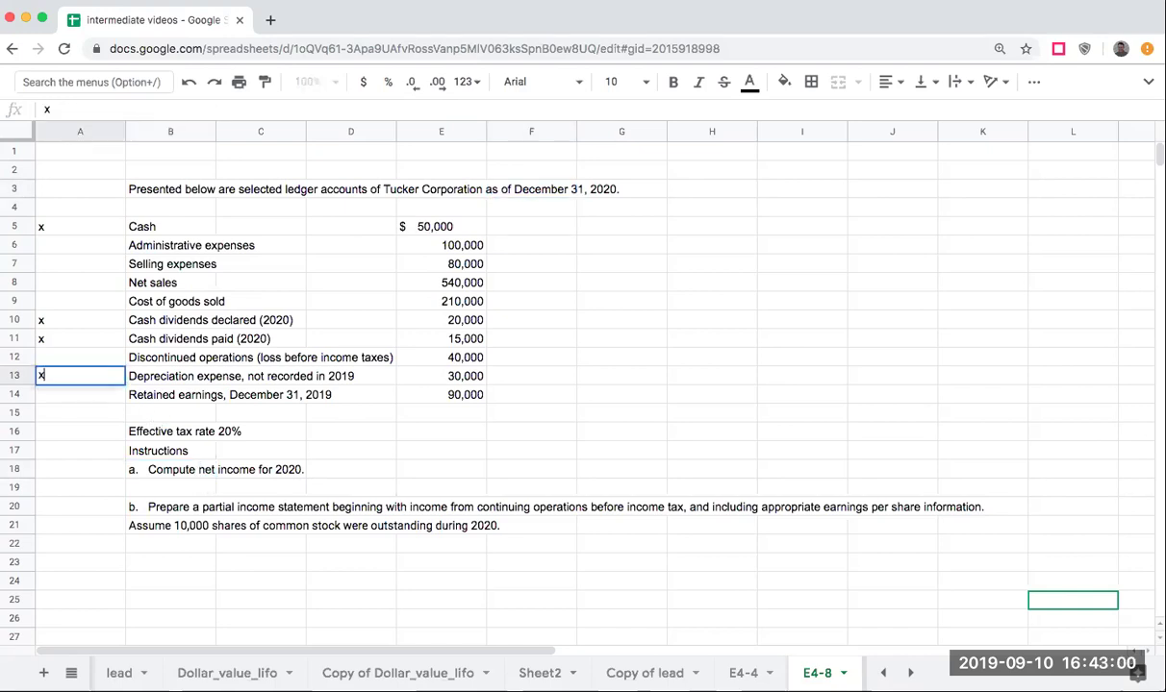
key("Return")
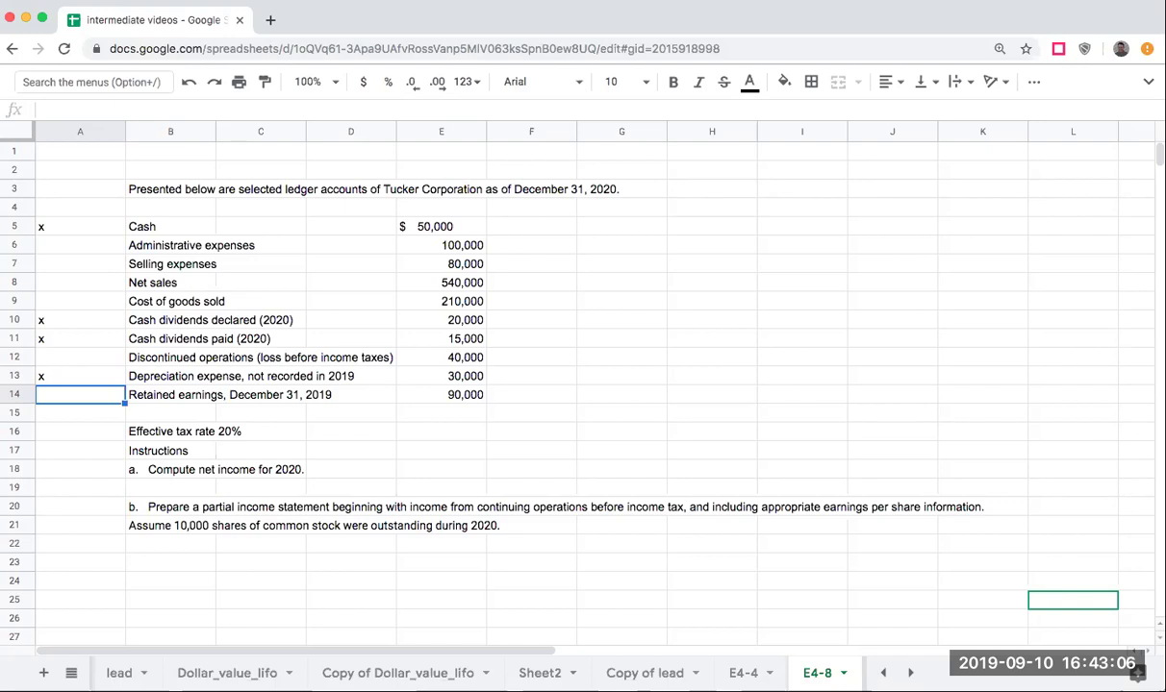
type("x")
key("Return")
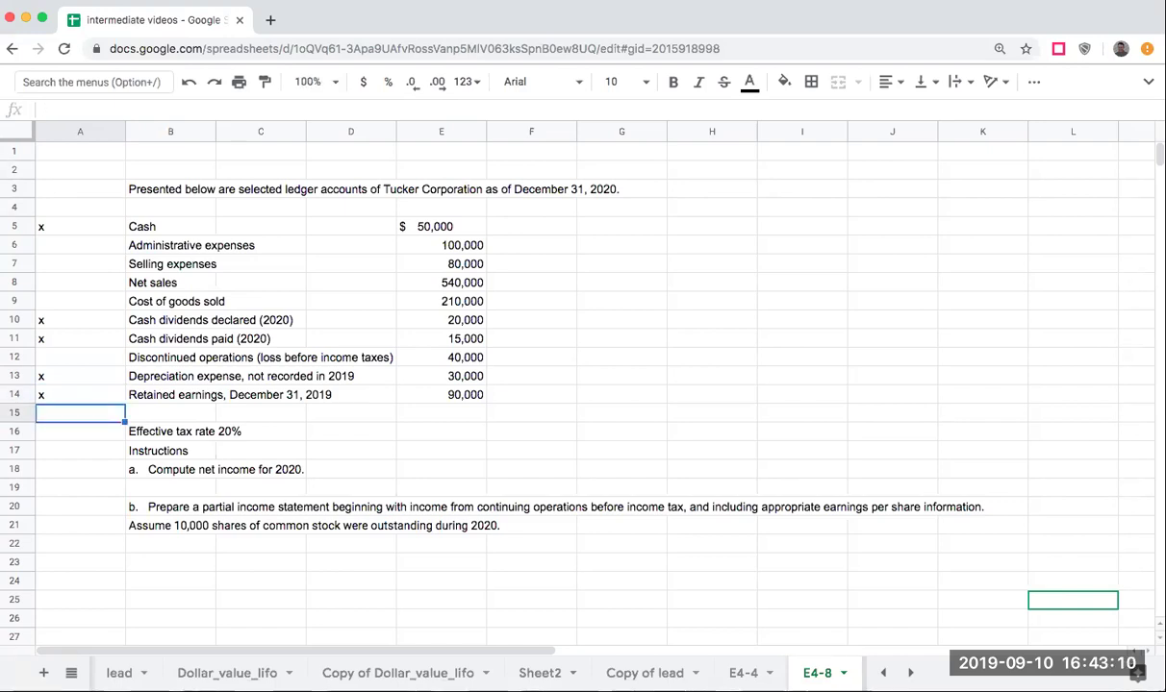
left_click(159, 396)
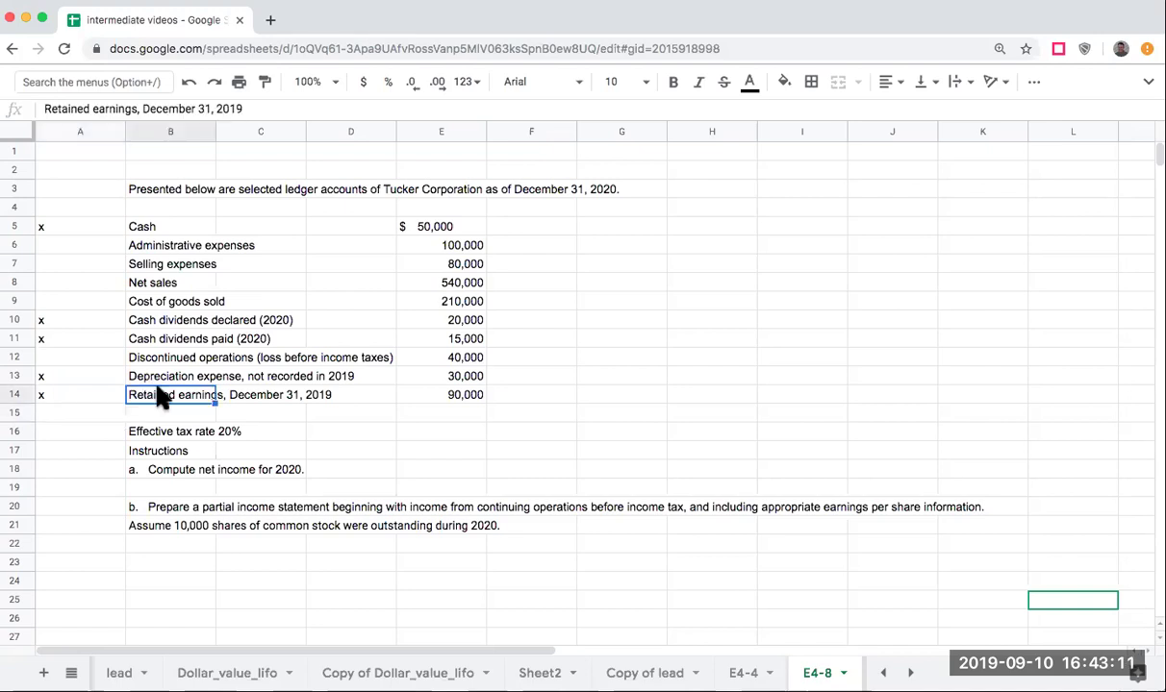
left_click(477, 378)
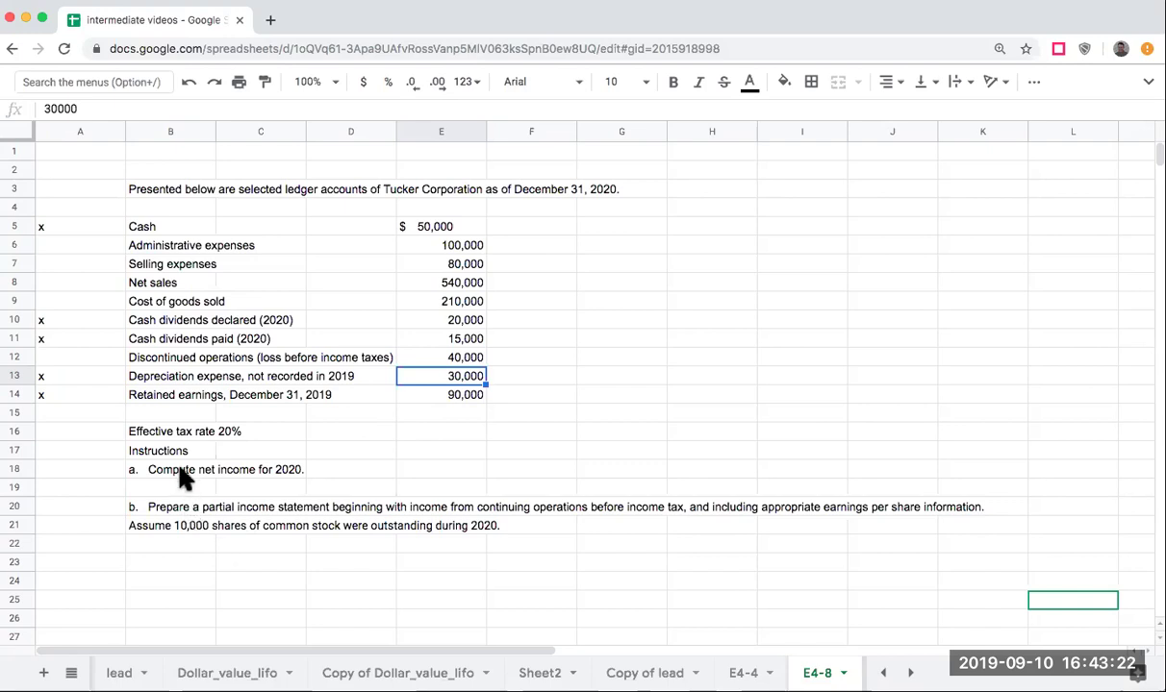
Step: Delete the empty row 19 between instructions a and b
left_click(12, 487)
right_click(12, 487)
left_click(103, 341)
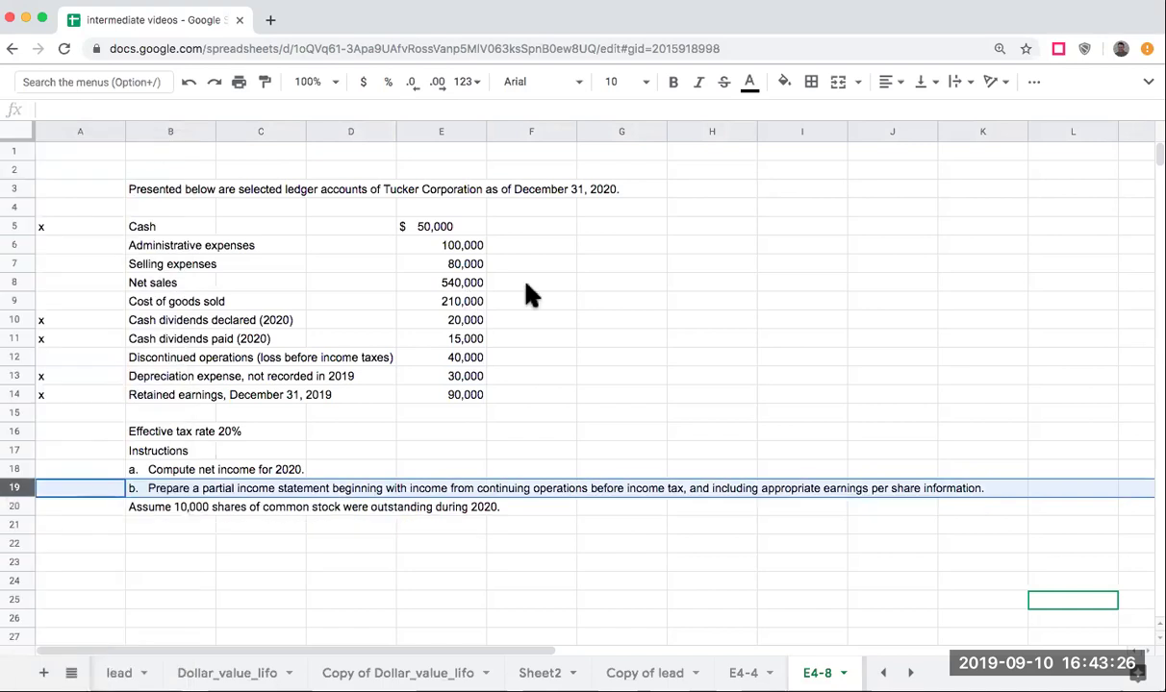
left_click(532, 302)
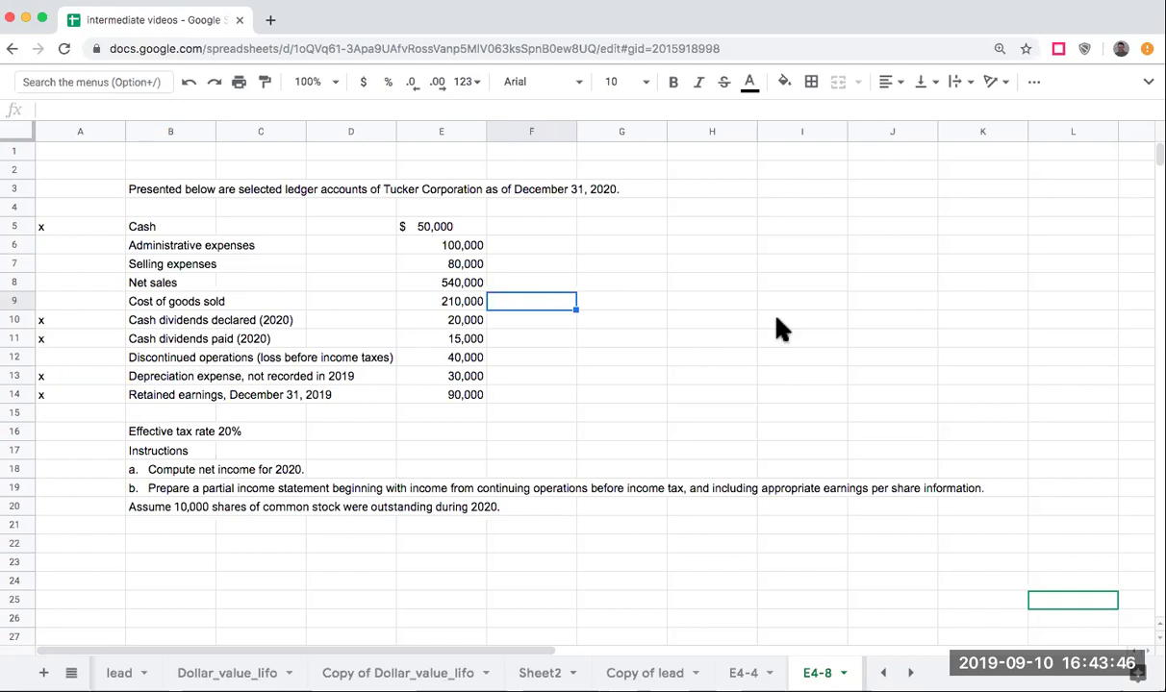
left_click(720, 228)
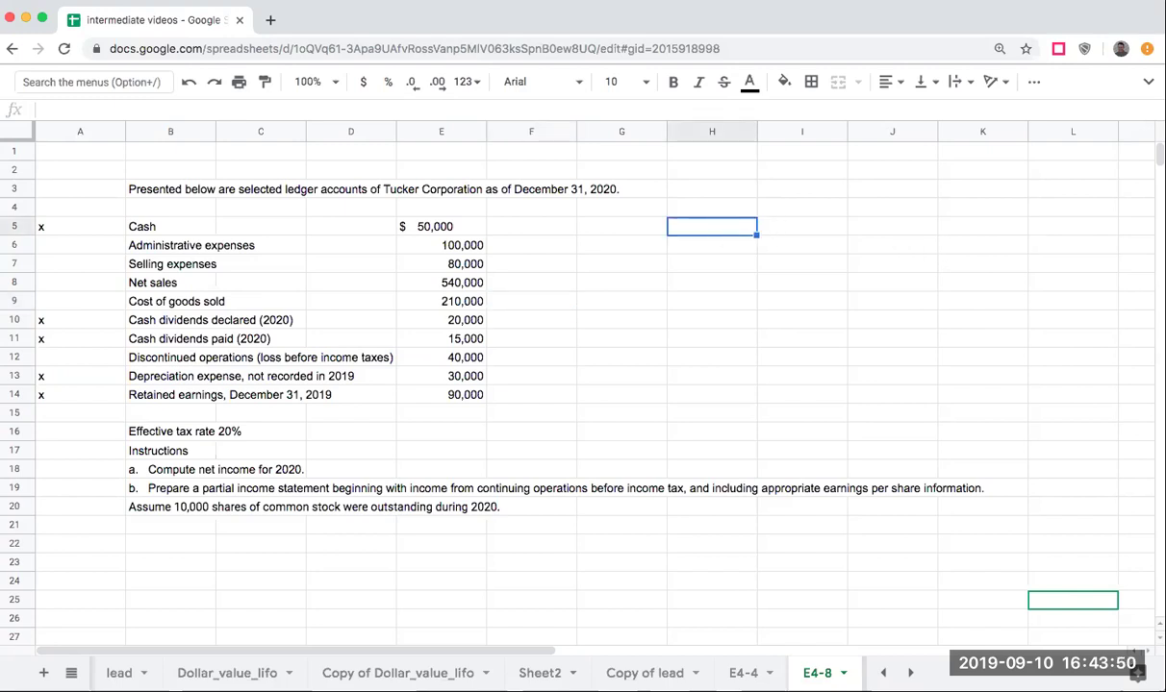
Step: Enter Net Sales in H5 with a =+E8 formula showing 540,000 beside it
type("Net Sales")
key("Return")
key("Up")
key("Right")
key("Right")
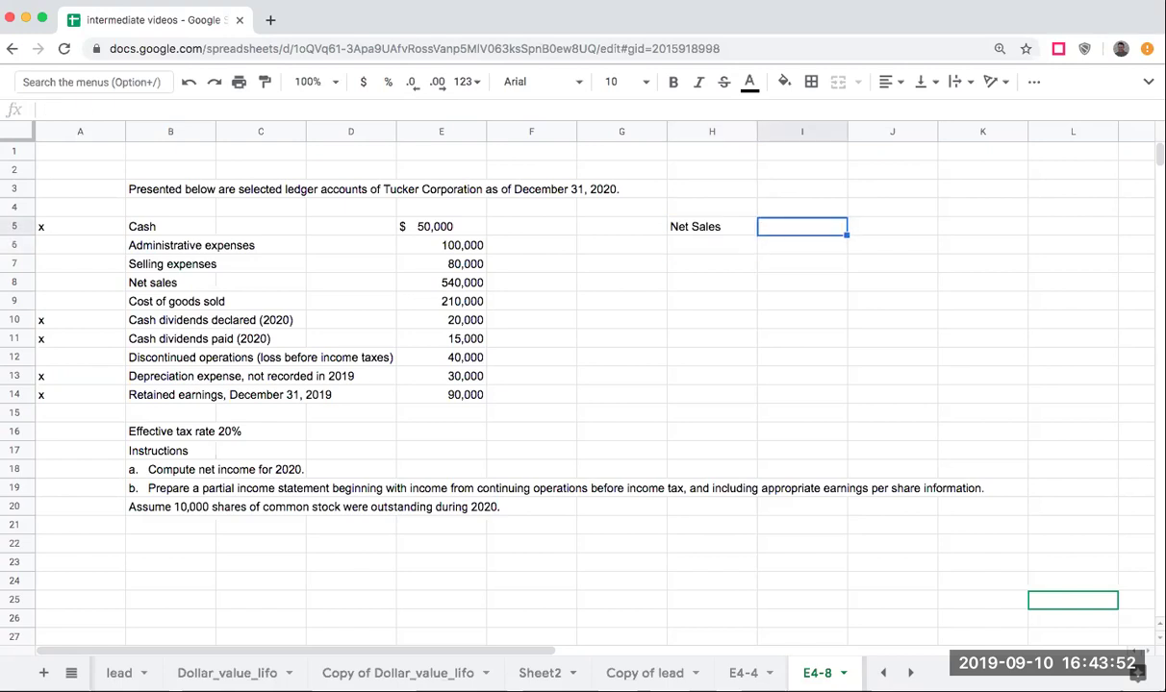
type("+")
key("Left")
key("Left")
key("Left")
key("Left")
key("Left")
key("Down")
key("Down")
key("Down")
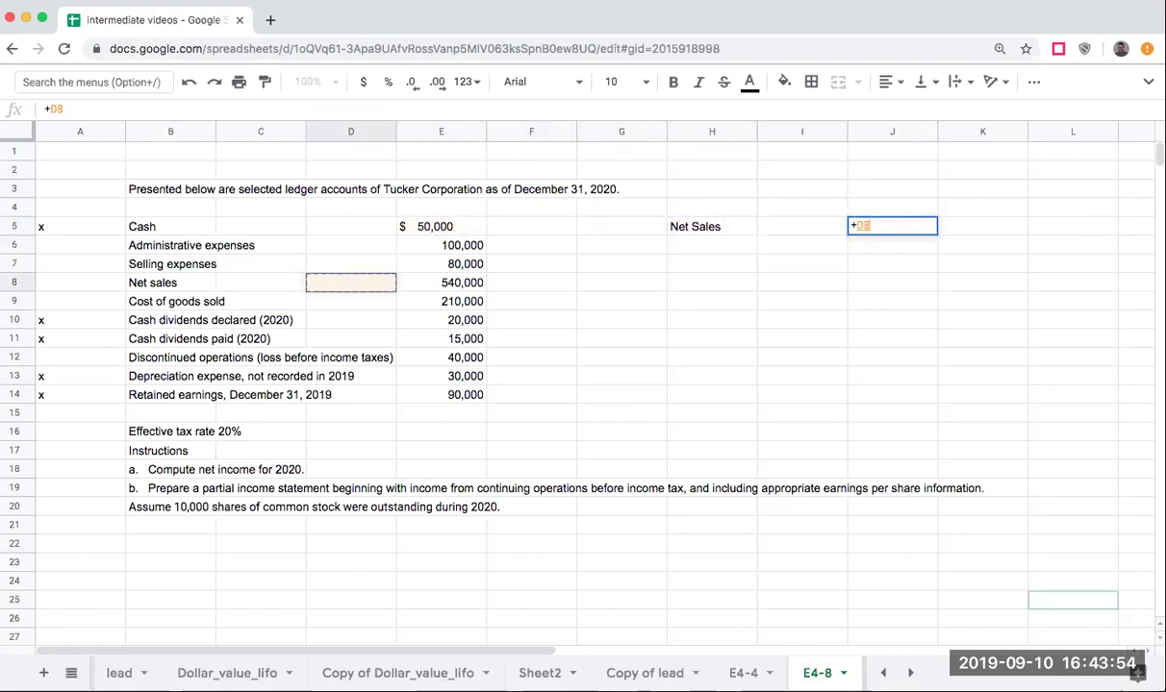
key("Return")
key("Left")
key("Left")
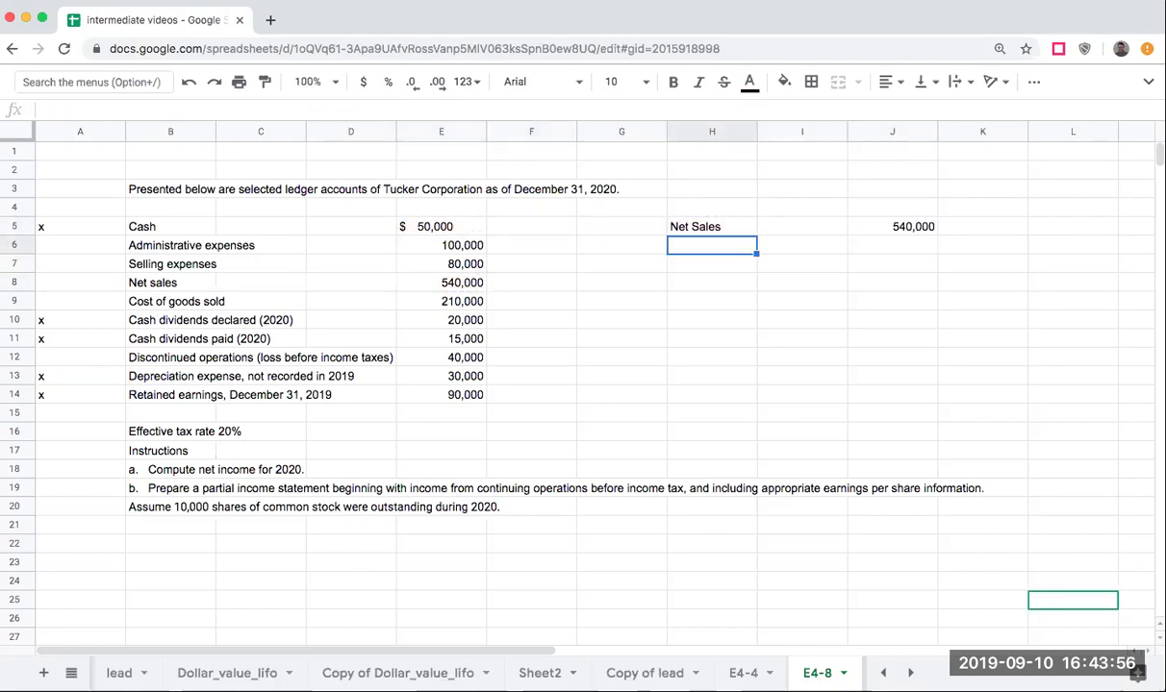
Step: Add the labels 'less: expenses', 'Administrative expenses' and 'selling expense' below Net Sales
type("less: expense")
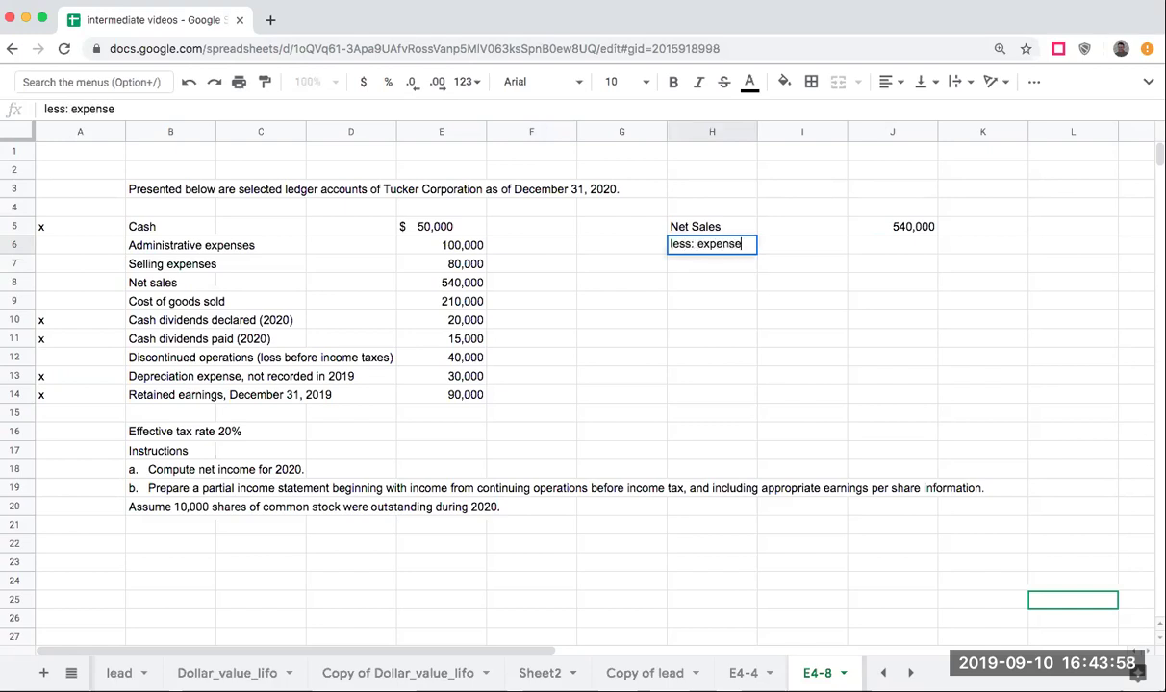
key("Return")
key("Up")
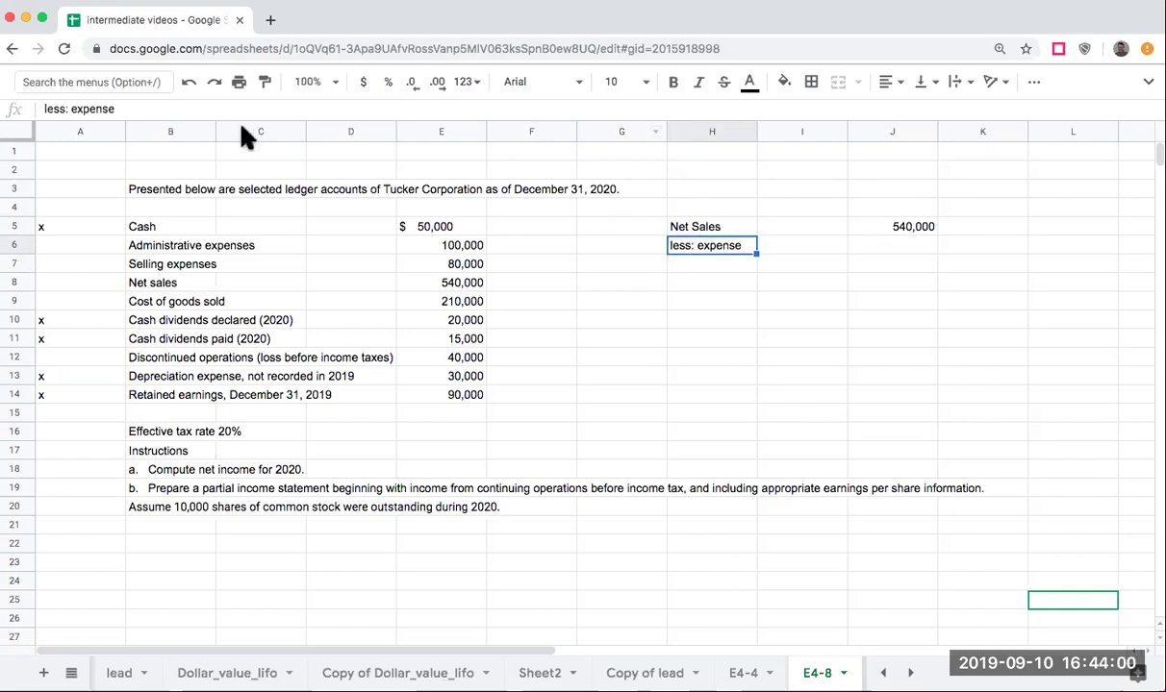
key("Return")
type("s")
key("Return")
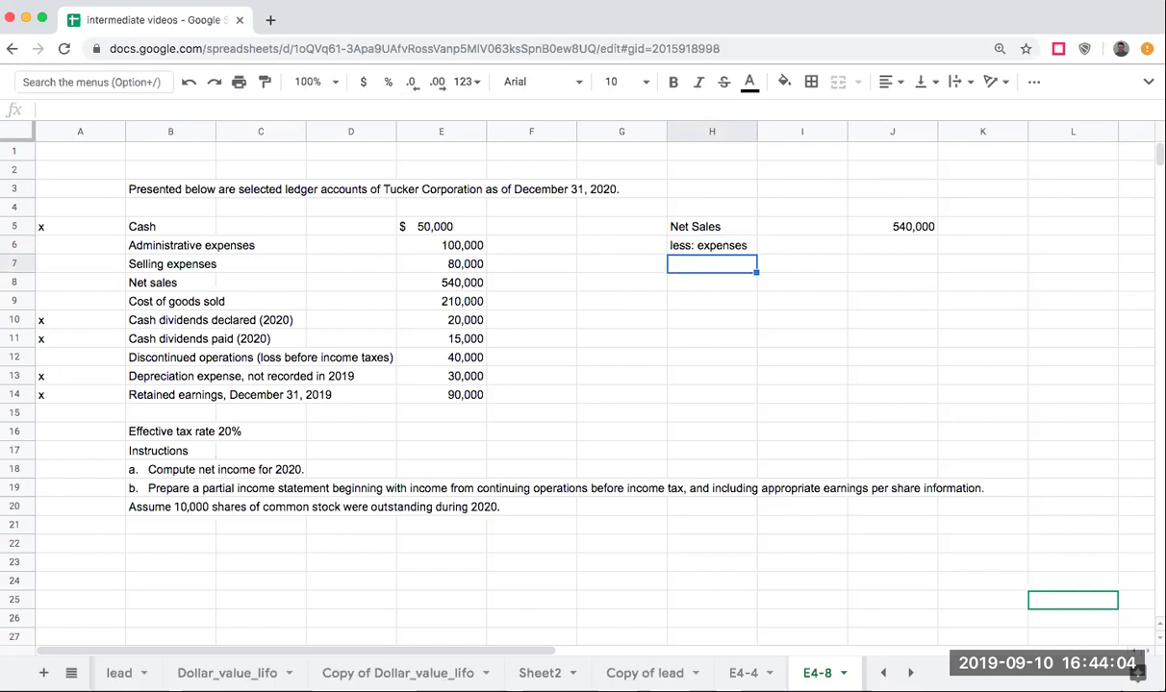
type("Adminnist")
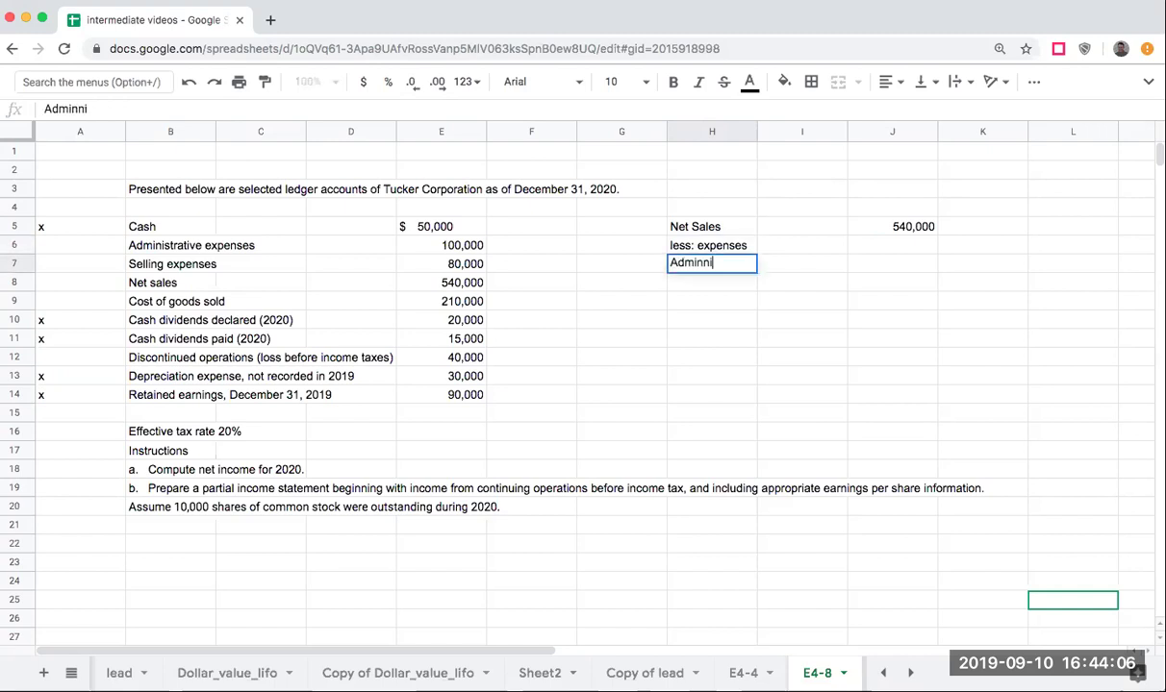
key("BackSpace")
key("BackSpace")
key("BackSpace")
key("BackSpace")
type("istrati")
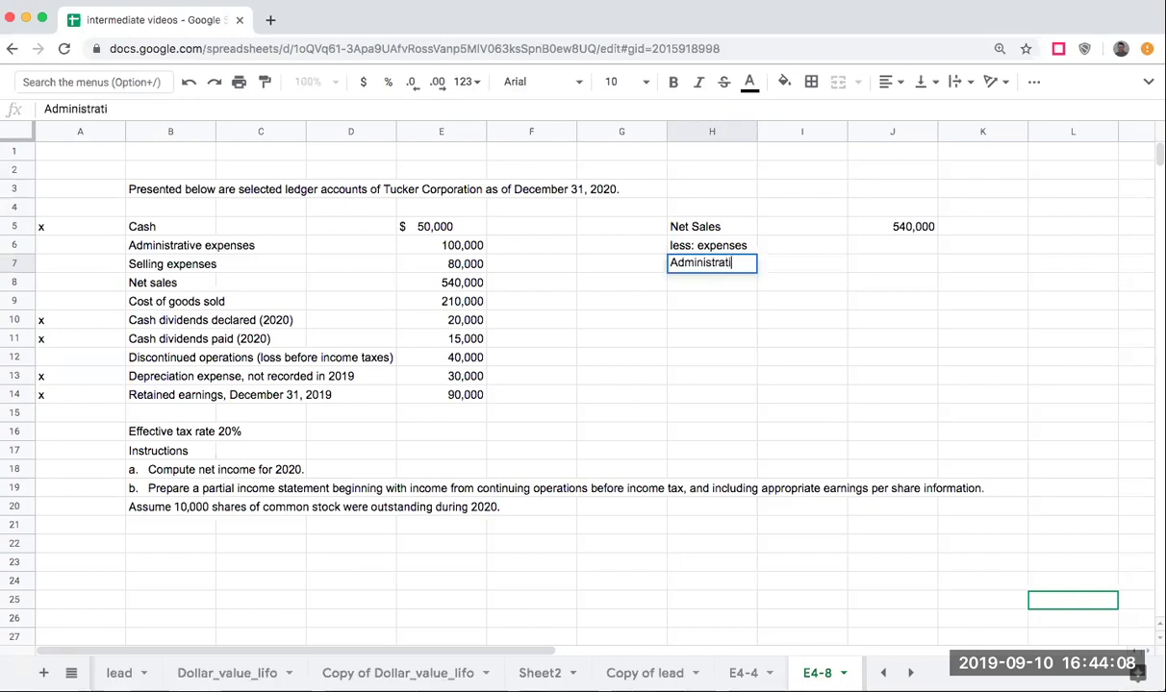
type("ve expenses")
key("Return")
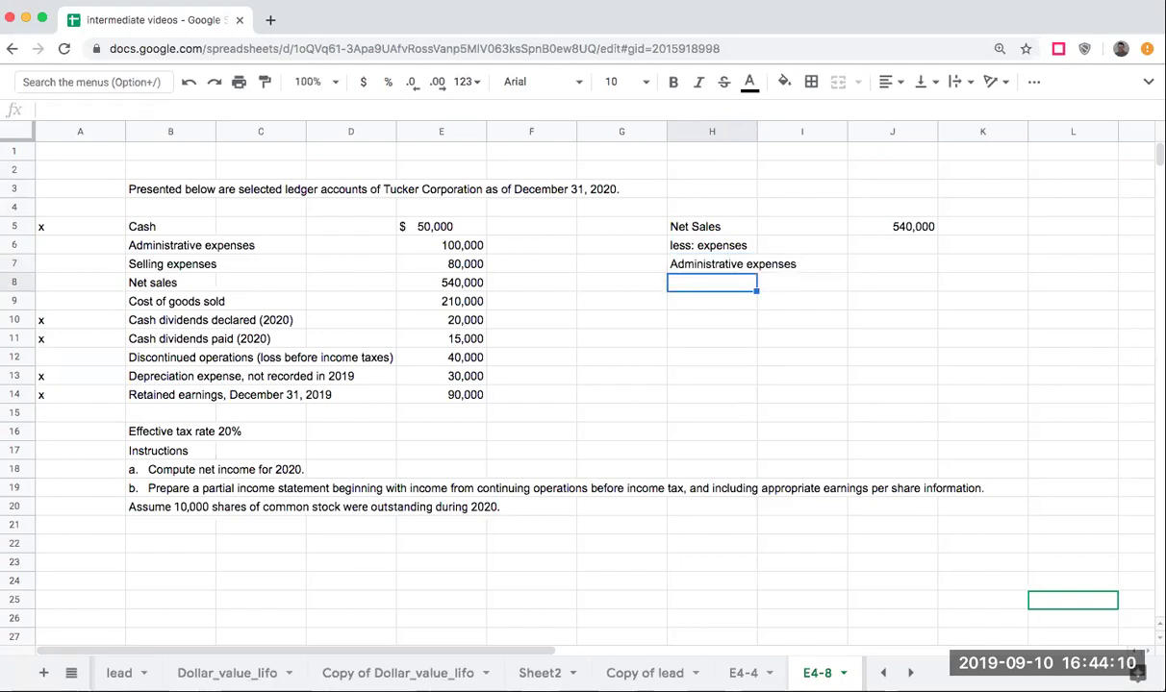
type("selling expense")
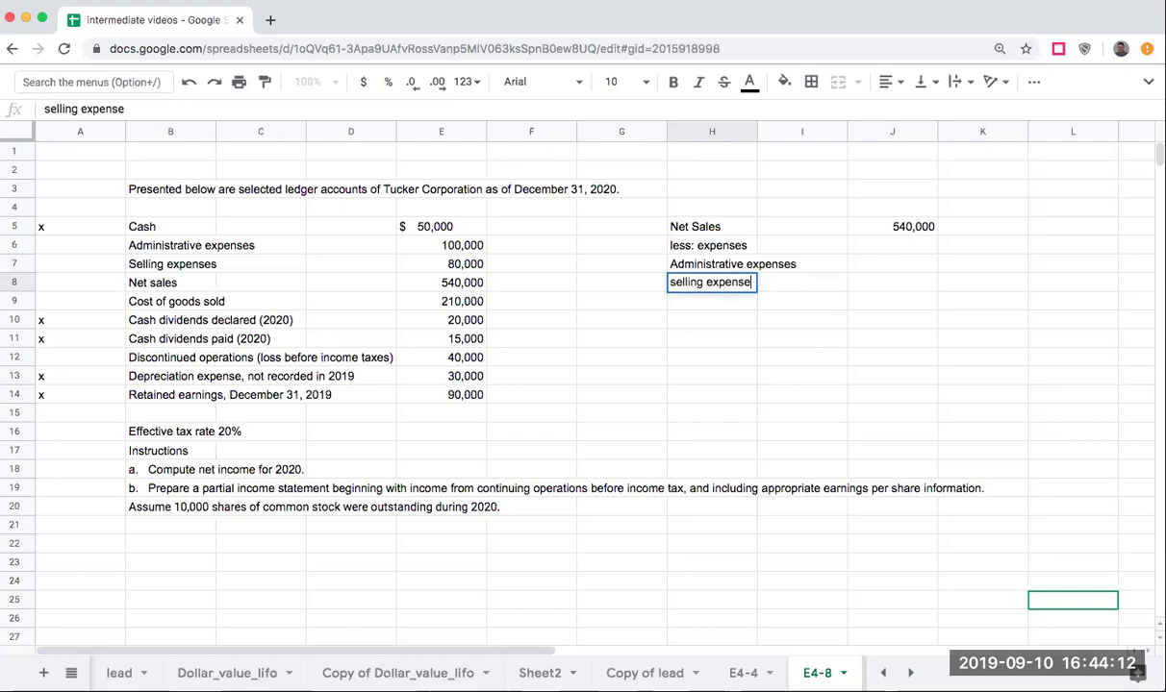
key("Return")
Step: Add the COGS label and enter 100000, 80000 and 210000 beside the three expenses
type("COGS")
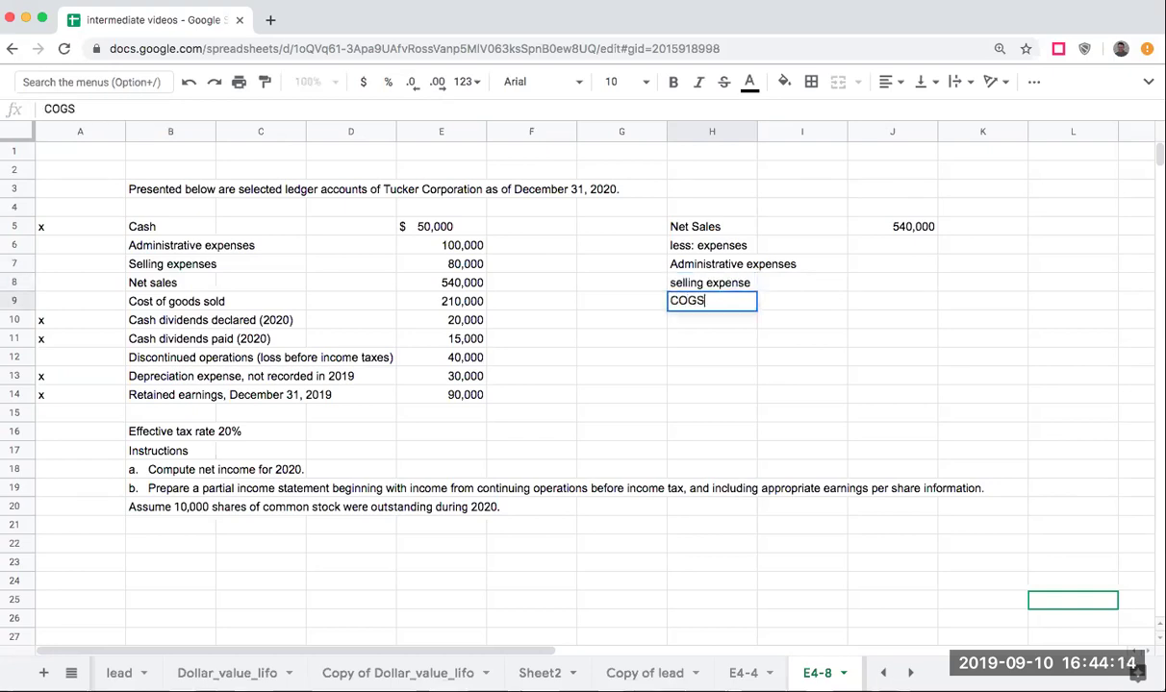
key("Return")
left_click(802, 301)
left_click(891, 264)
left_click(802, 263)
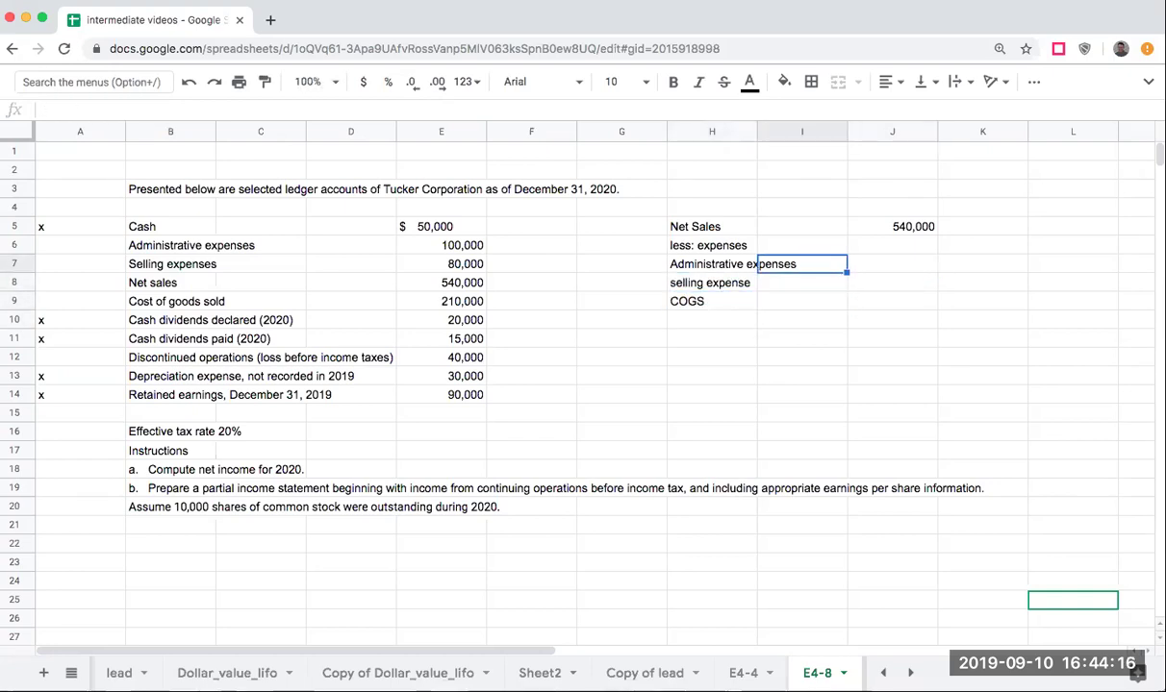
type("100000")
key("Return")
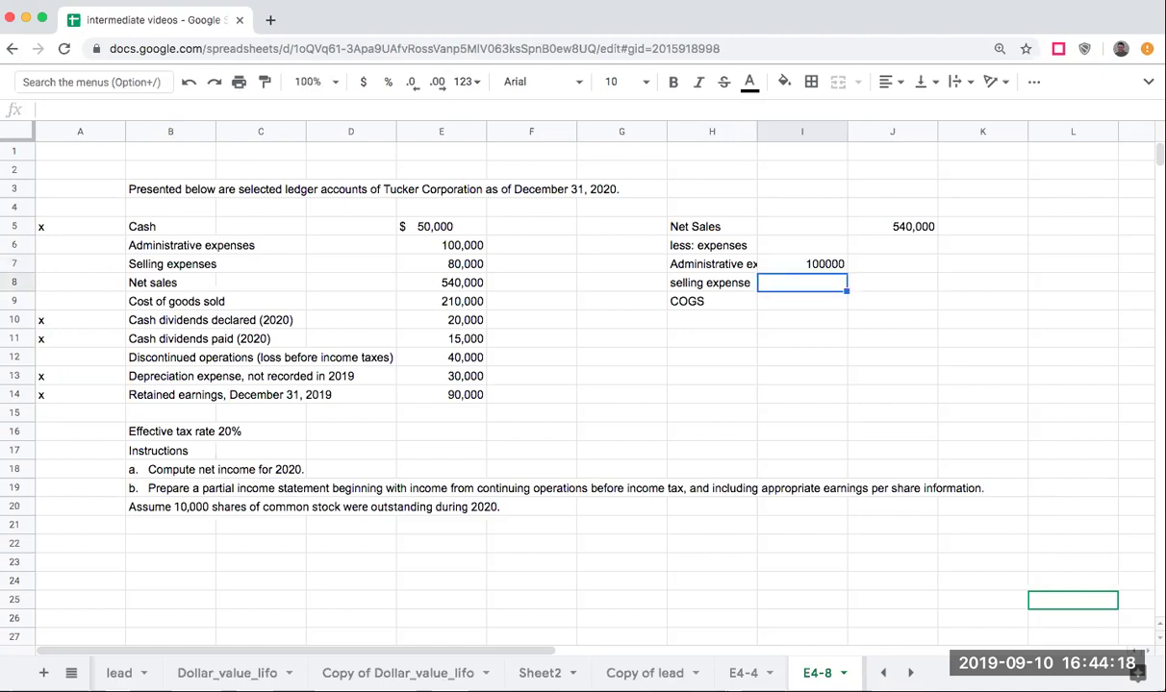
type("80000")
key("Return")
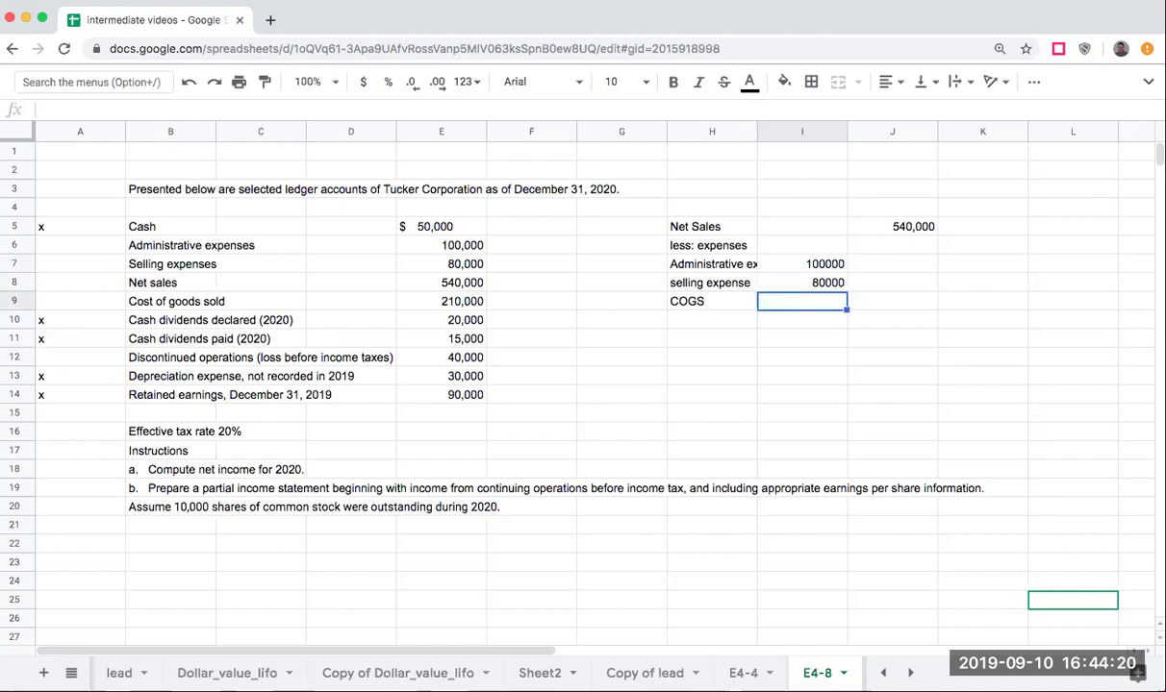
type("210000")
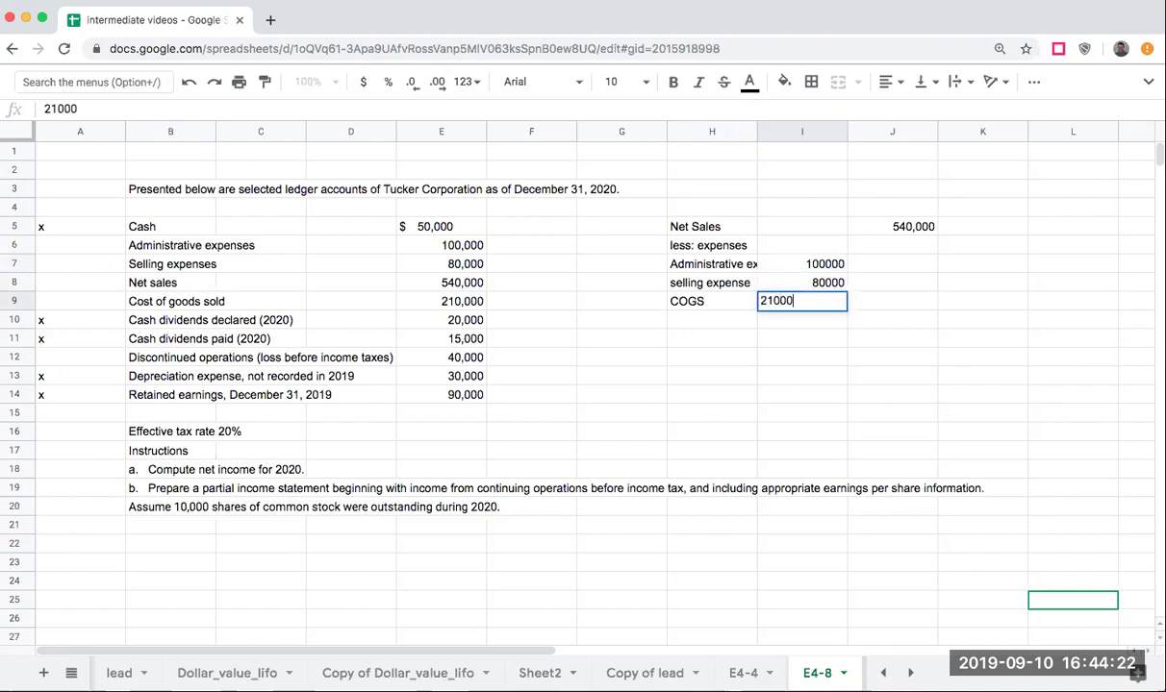
key("Return")
Step: Widen column H so the statement labels fit
left_click(712, 320)
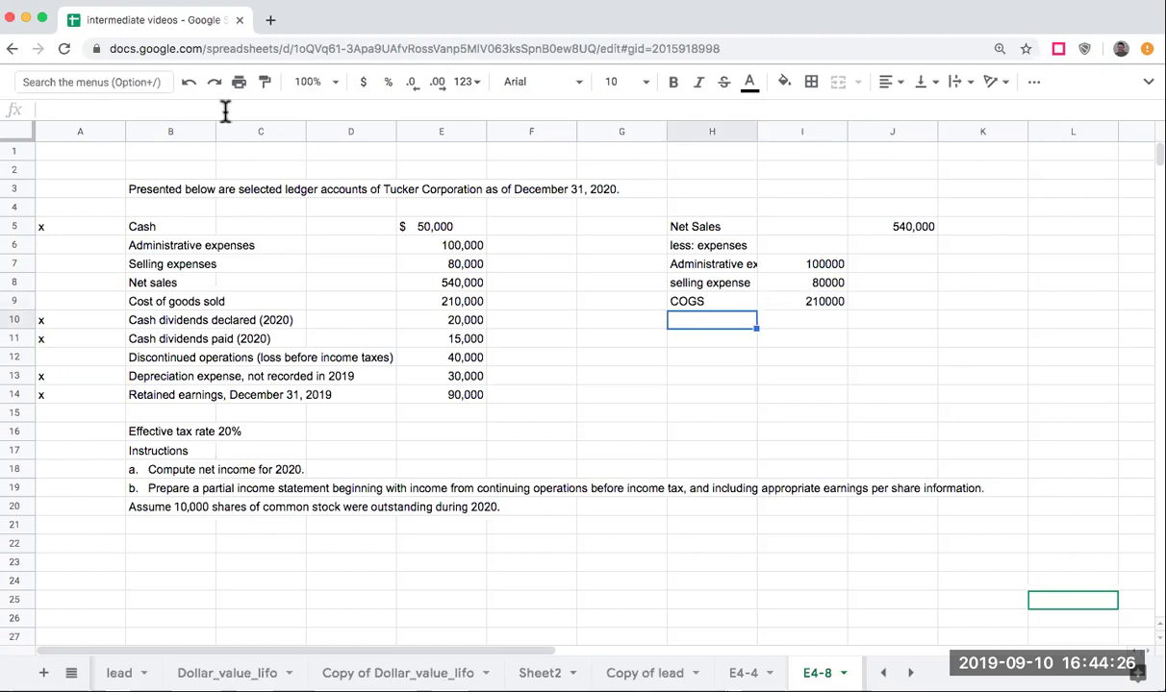
left_click(159, 374)
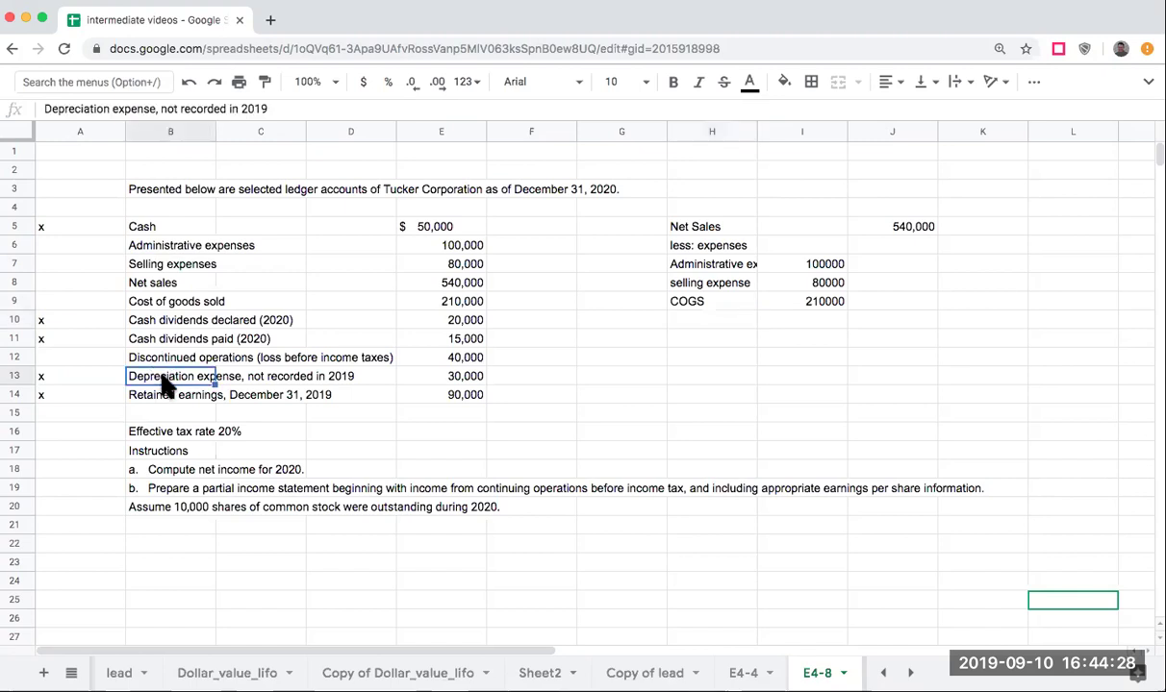
left_click(154, 358)
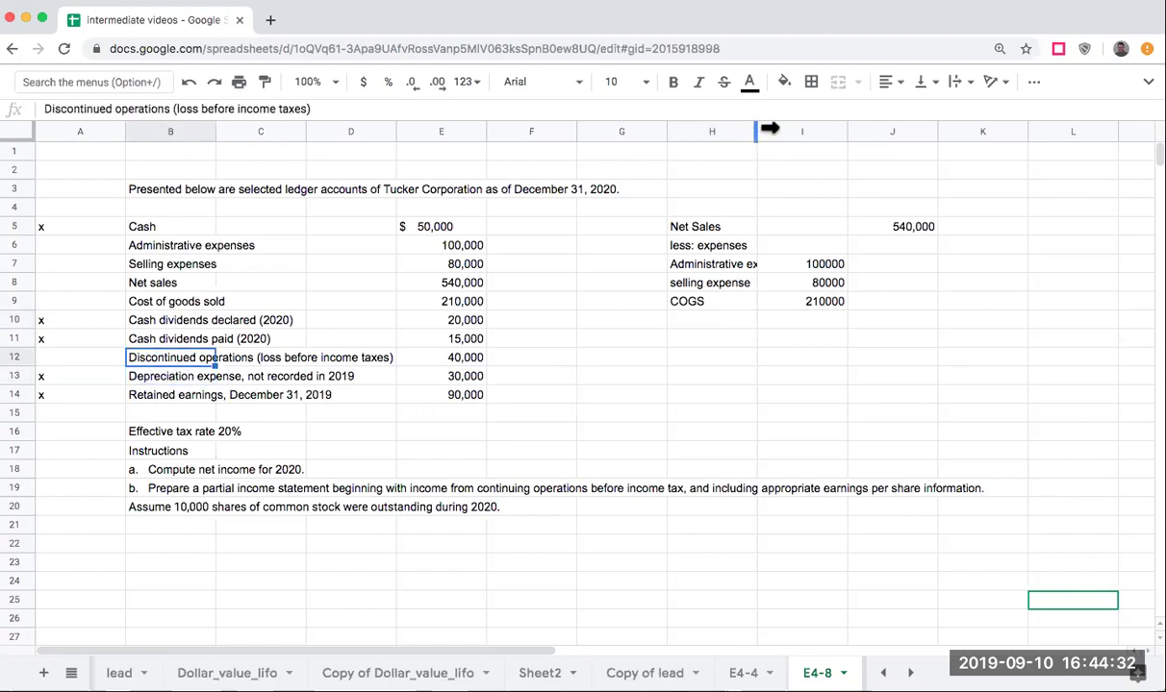
left_click_drag(757, 126, 811, 125)
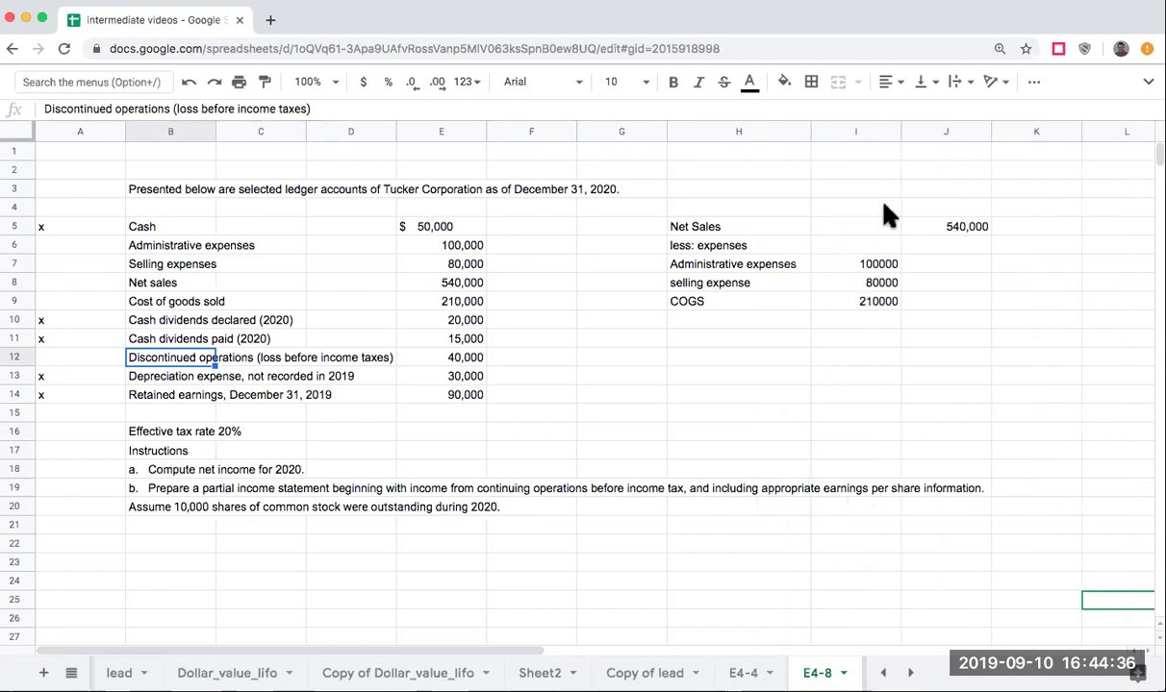
Step: Format the statement amounts in I5:J13 as currency with no decimals
left_click_drag(866, 228, 919, 380)
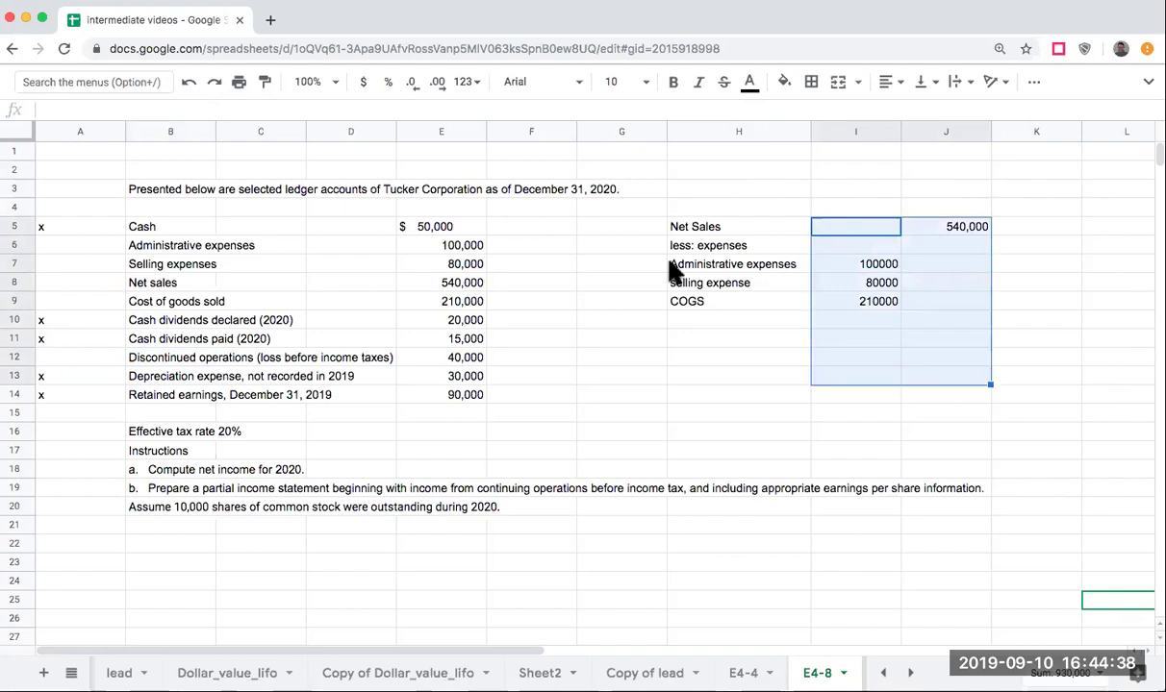
left_click(364, 84)
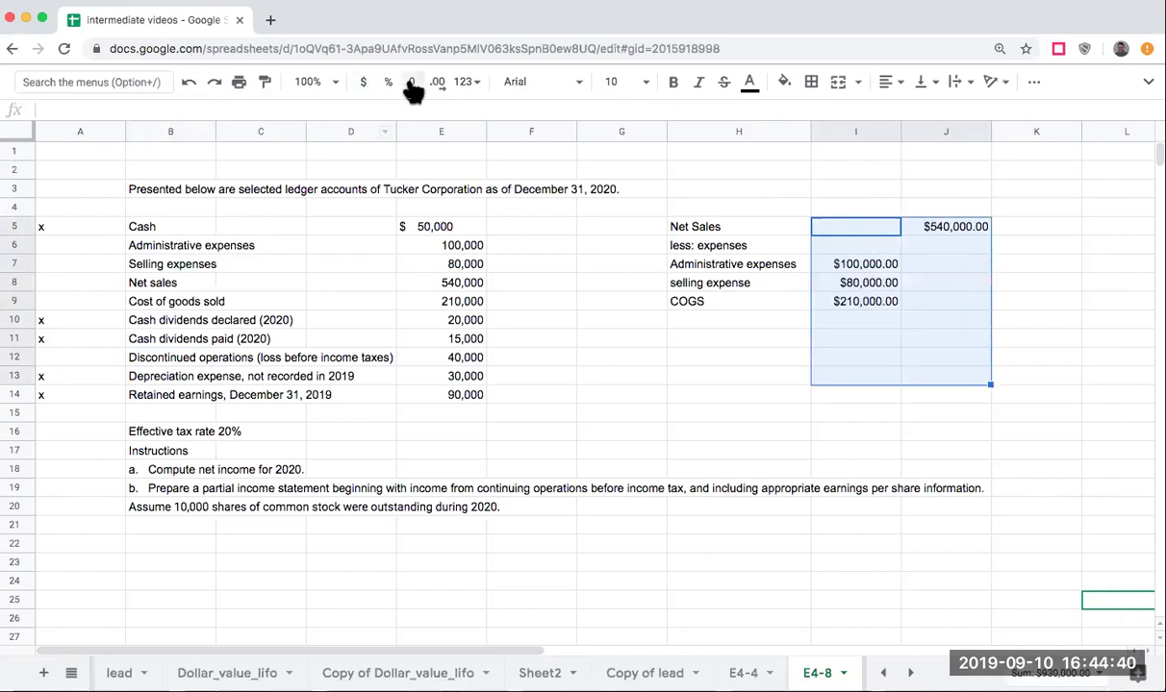
left_click(412, 83)
left_click(411, 84)
Step: Add a total expenses line summing the three expenses to $390,000
left_click(685, 322)
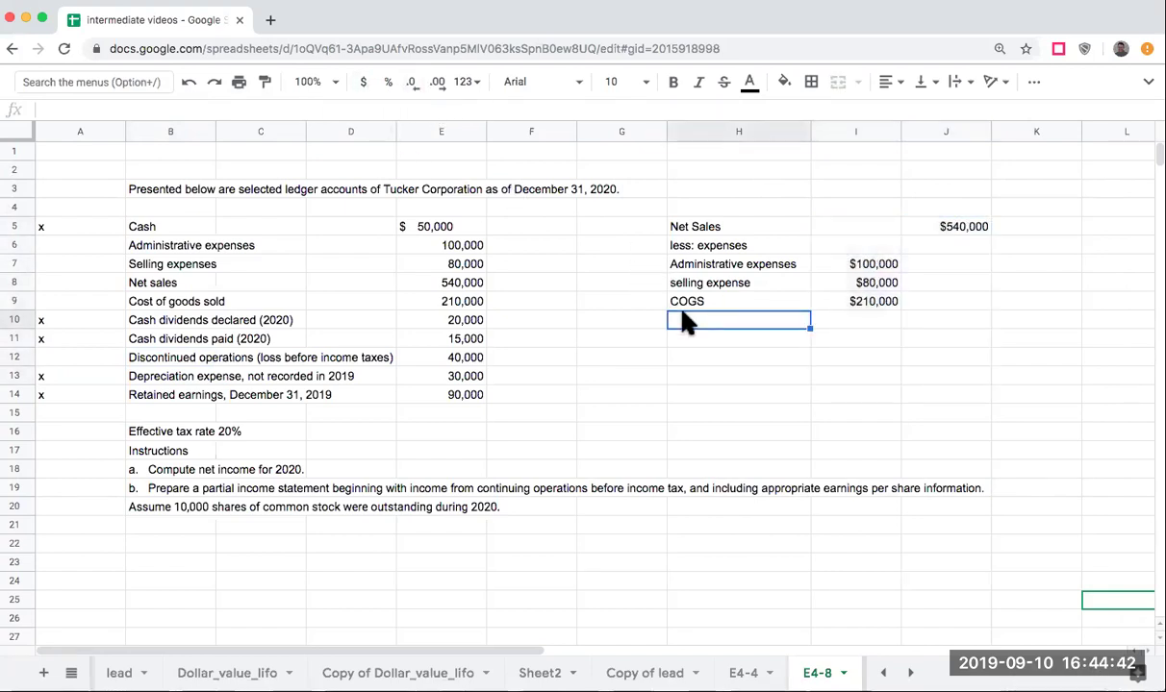
type("total e")
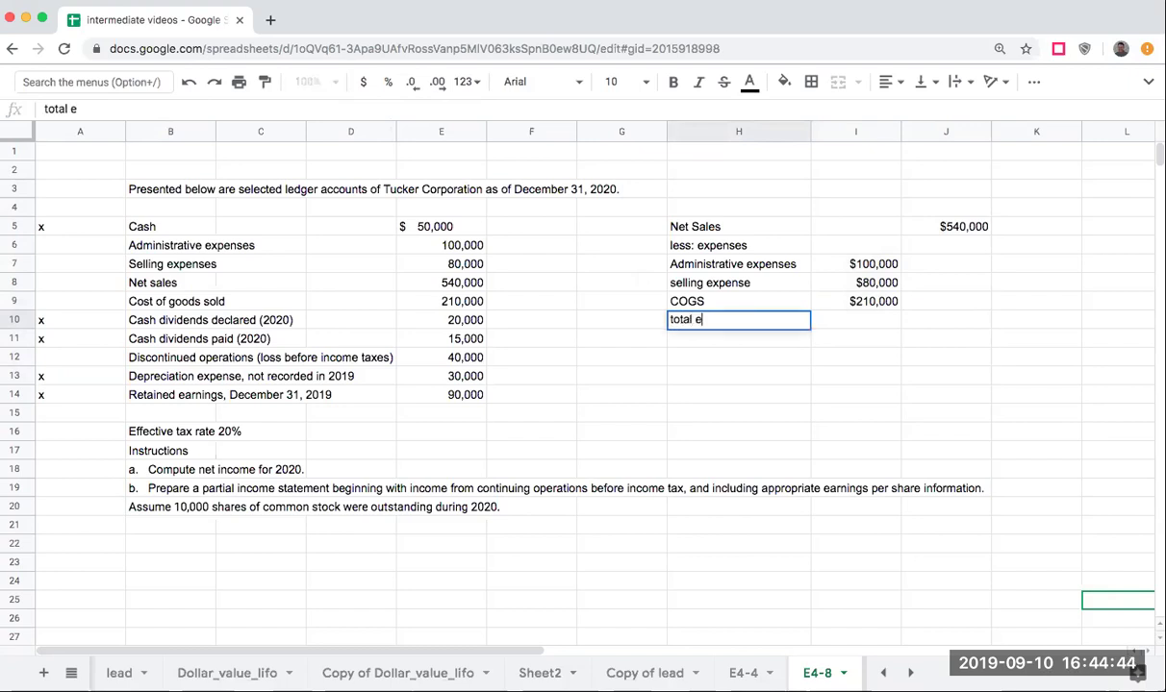
type("xpenses")
key("Return")
key("Up")
key("Right")
key("Right")
type("+")
key("Left")
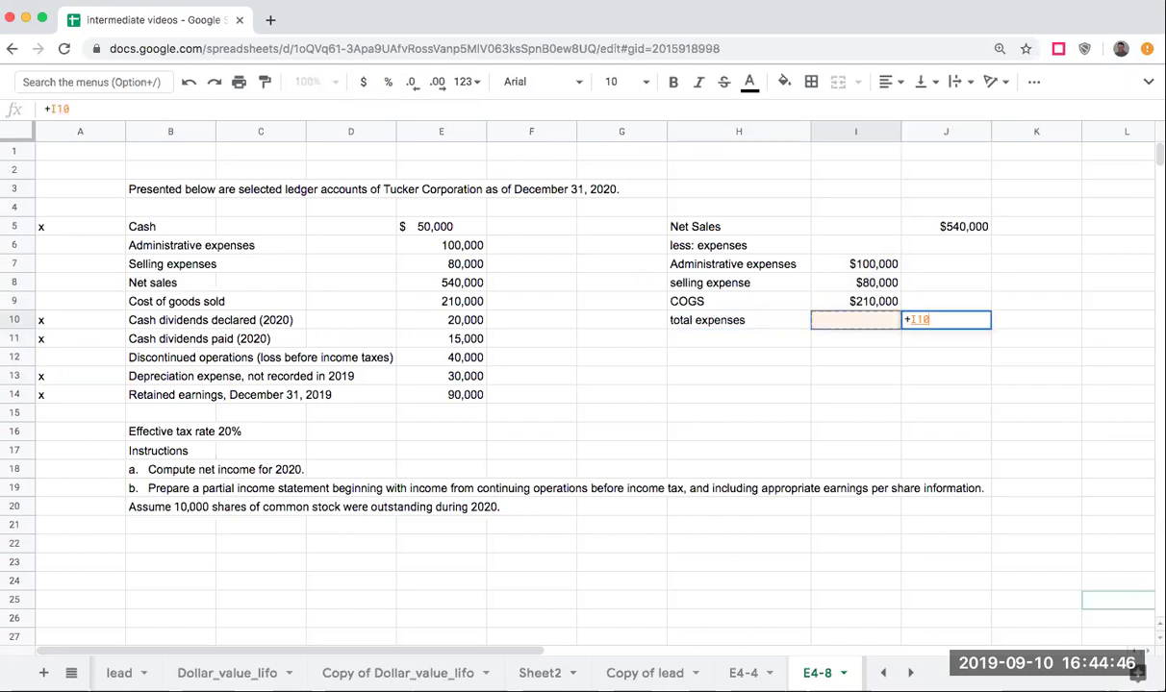
key("Up")
key("Up")
key("Up")
type("+")
key("Left")
key("Up")
key("Up")
type("+")
key("Left")
key("Up")
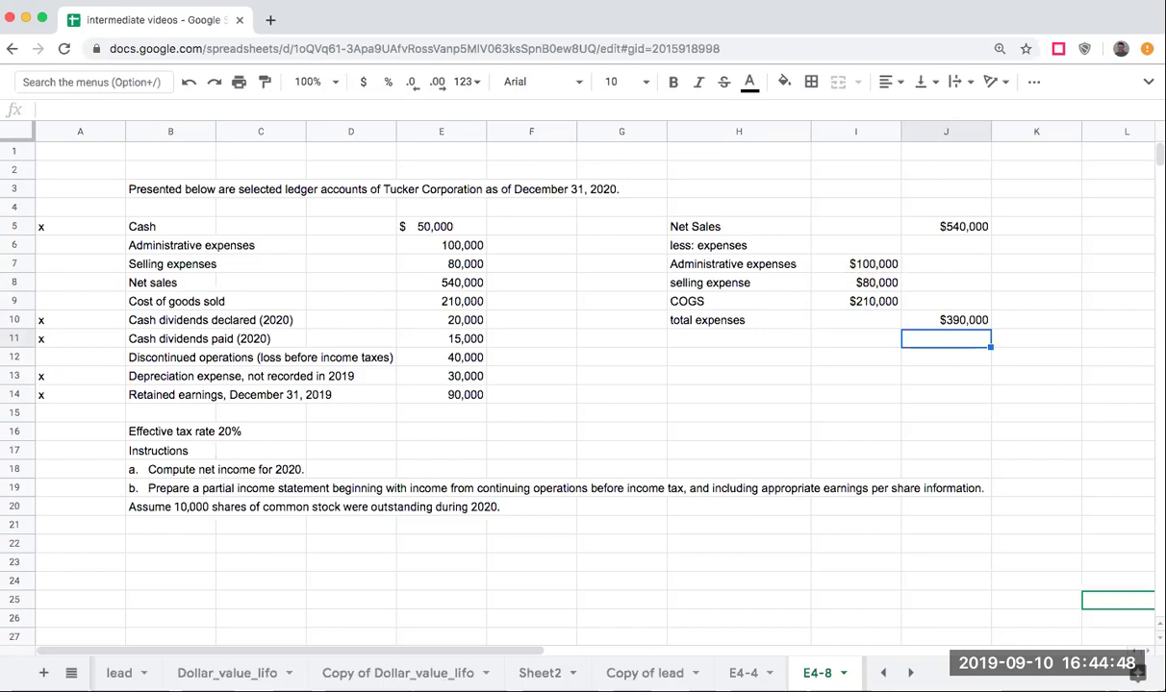
key("Left")
key("Left")
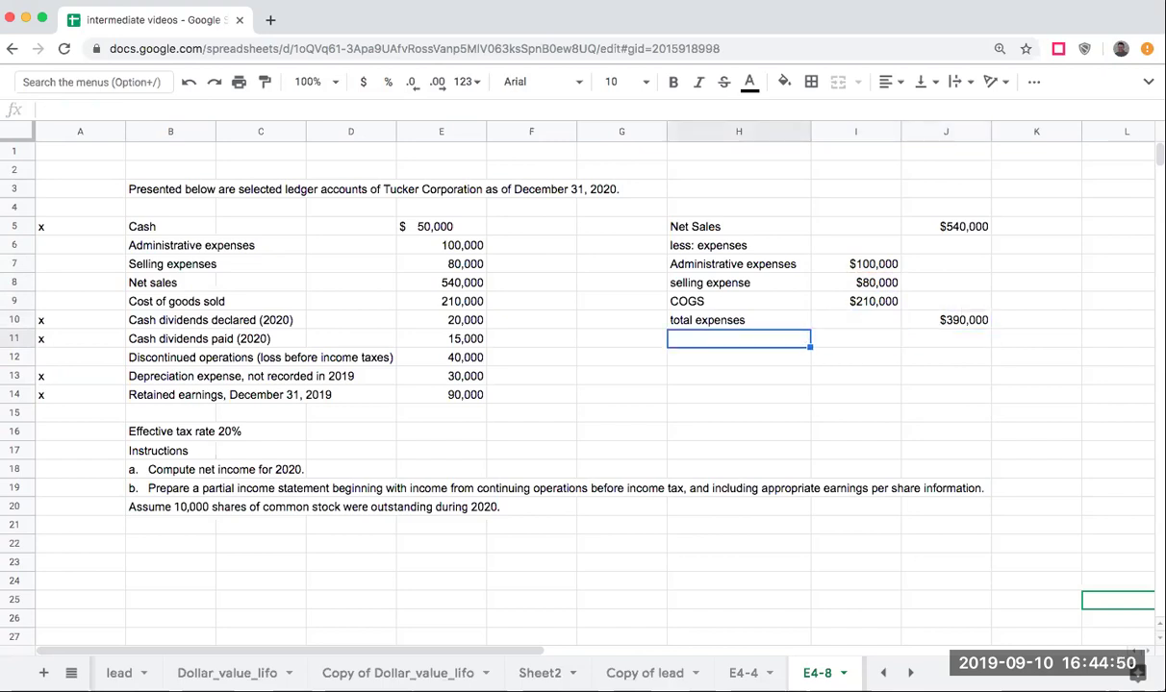
Step: Add 'net income before income taxes' with formula +J5-J10 giving $150,000
type("nte inc")
key("BackSpace")
key("BackSpace")
key("BackSpace")
key("BackSpace")
key("BackSpace")
key("BackSpace")
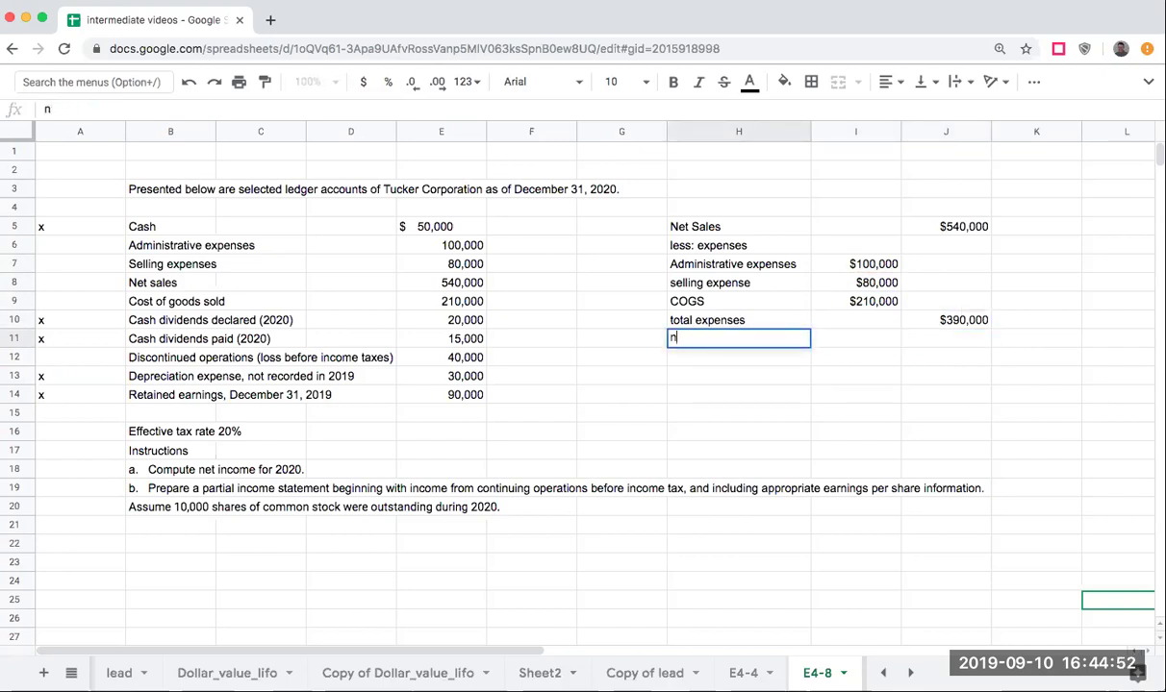
type("et income before")
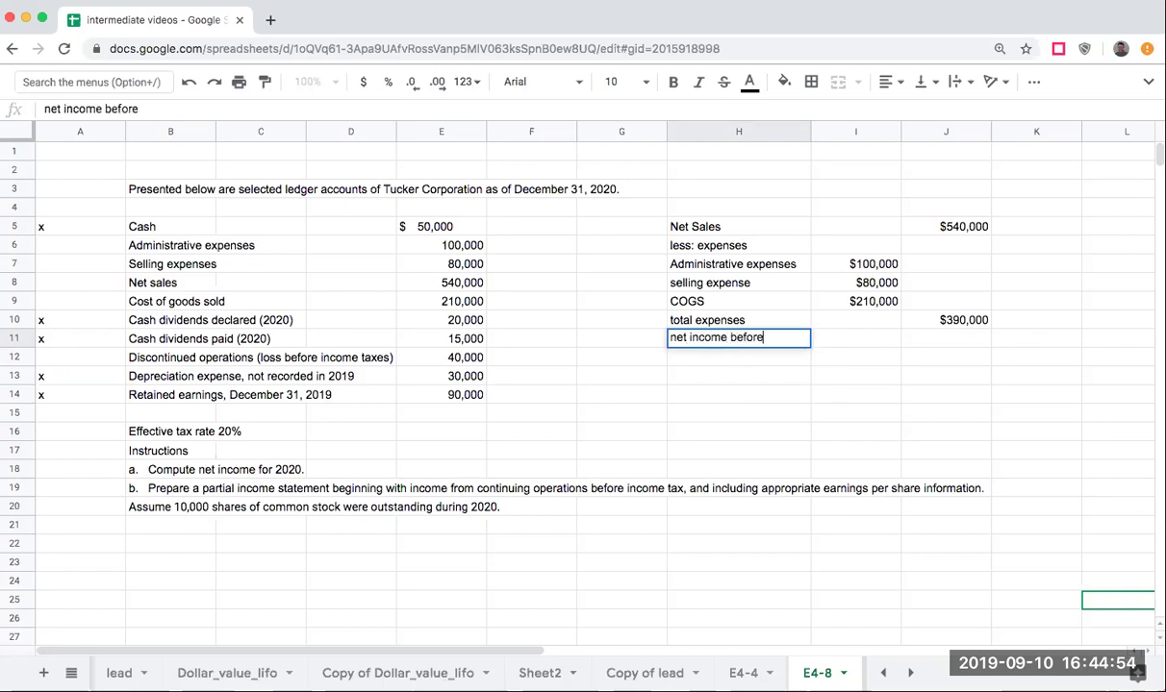
type(" income taxes")
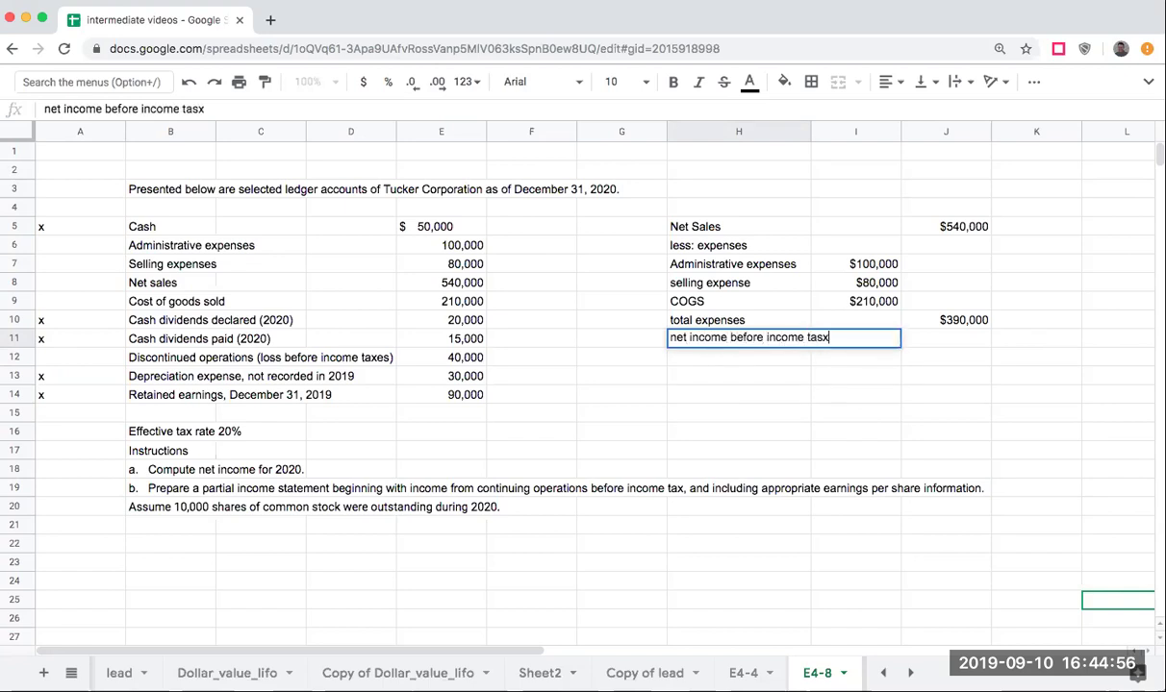
key("Return")
key("Up")
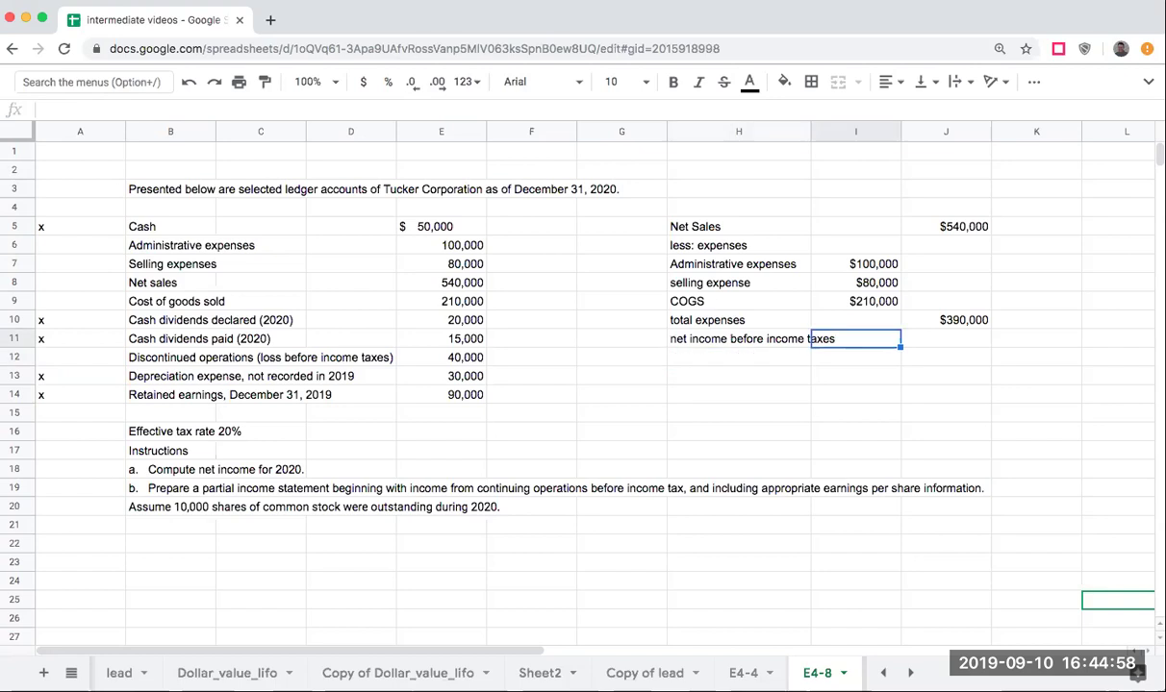
key("Right")
key("Right")
type("+")
key("Up")
key("Up")
key("Up")
key("Up")
key("Up")
key("Up")
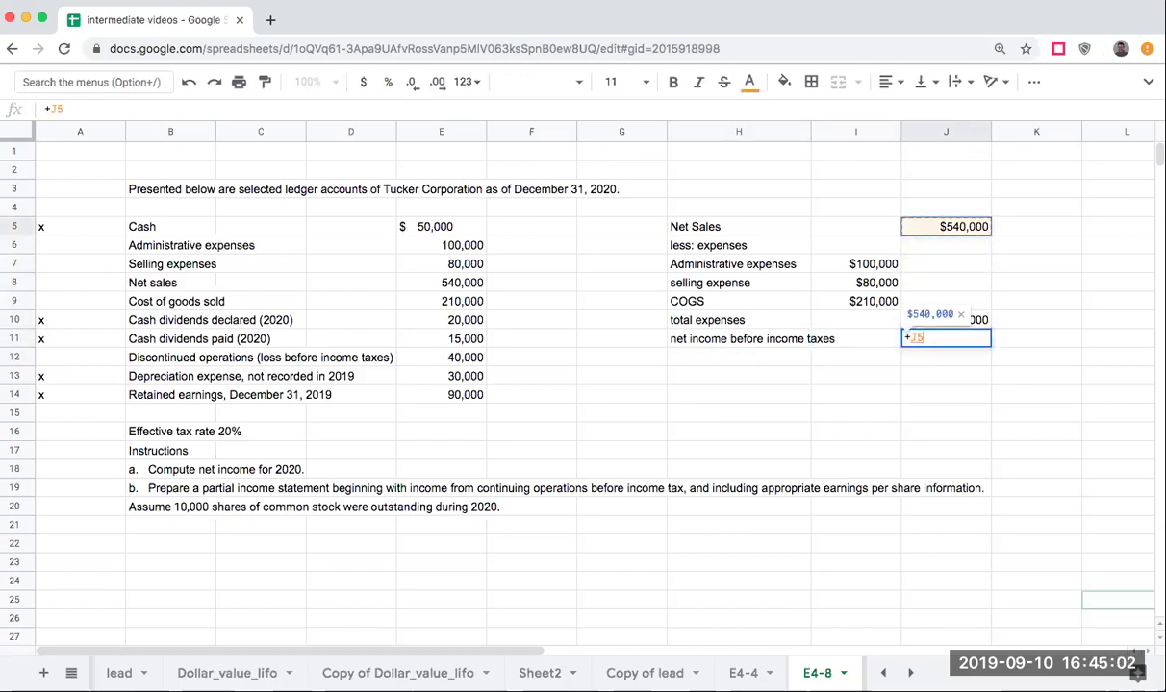
type("-")
key("Up")
left_click(855, 339)
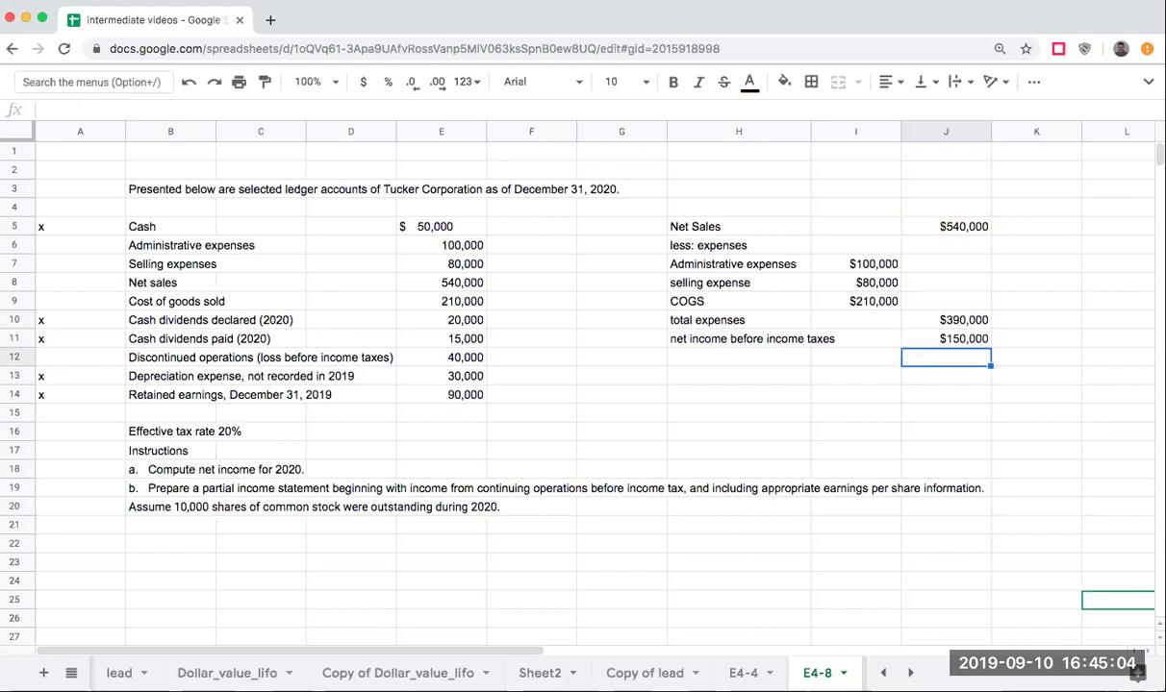
left_click(770, 357)
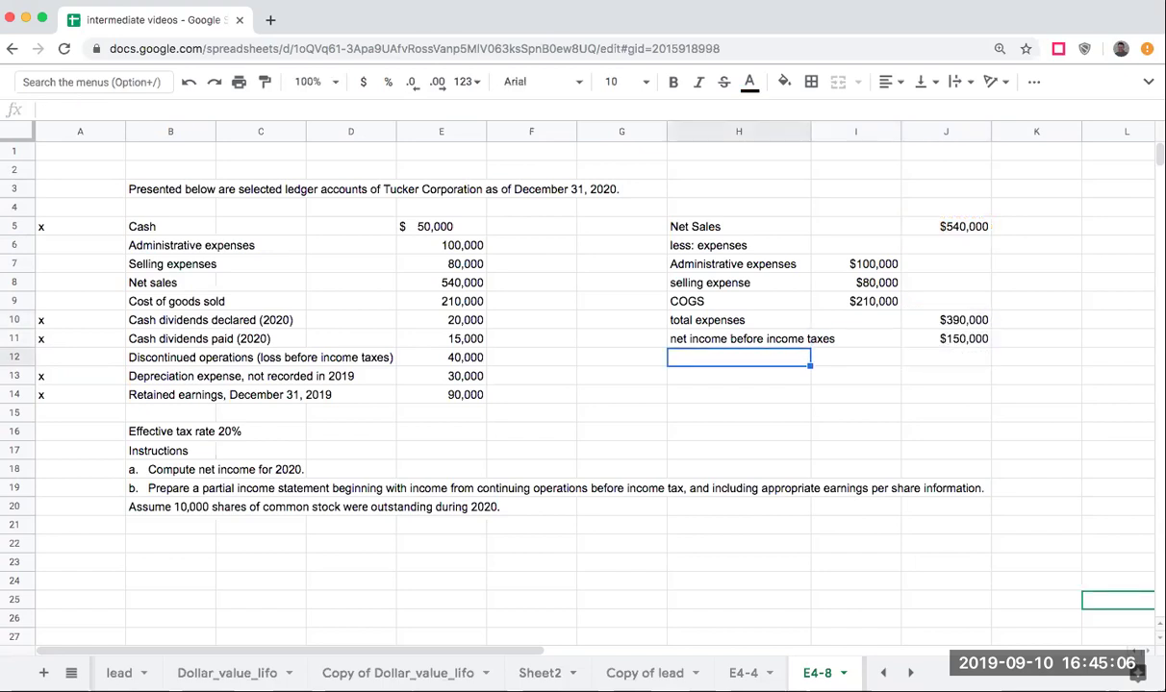
Step: Add a 'less: income taxes' line with the 20% tax formula =J11*.2
type("less")
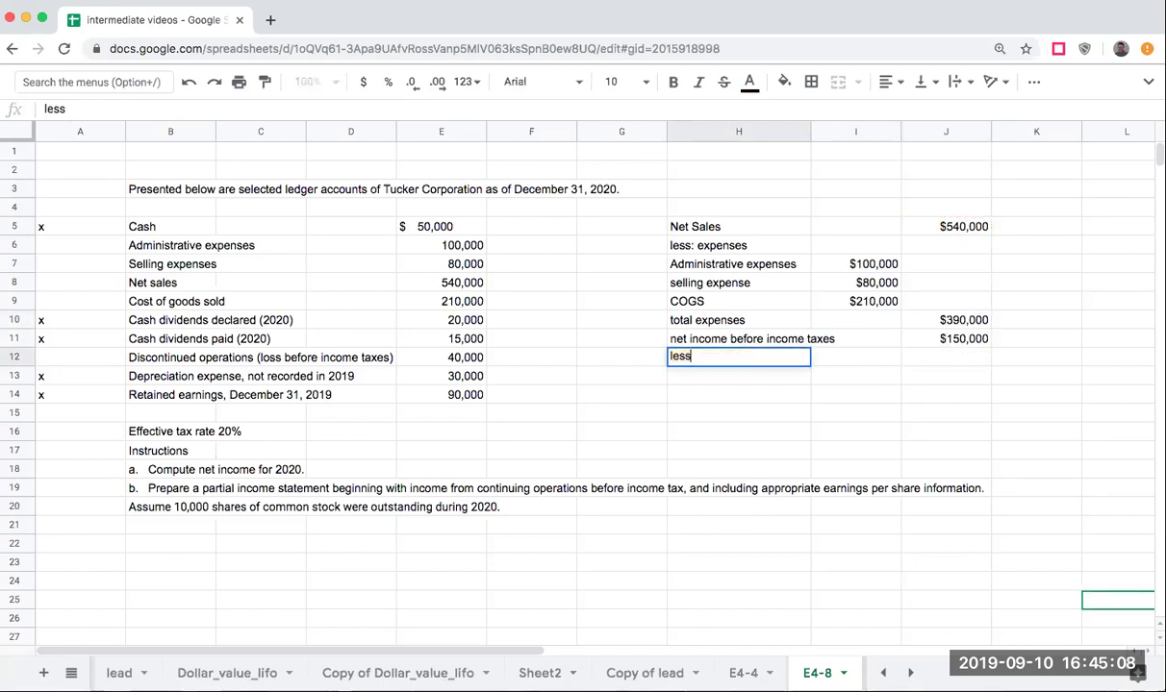
type(": income taxes")
key("Return")
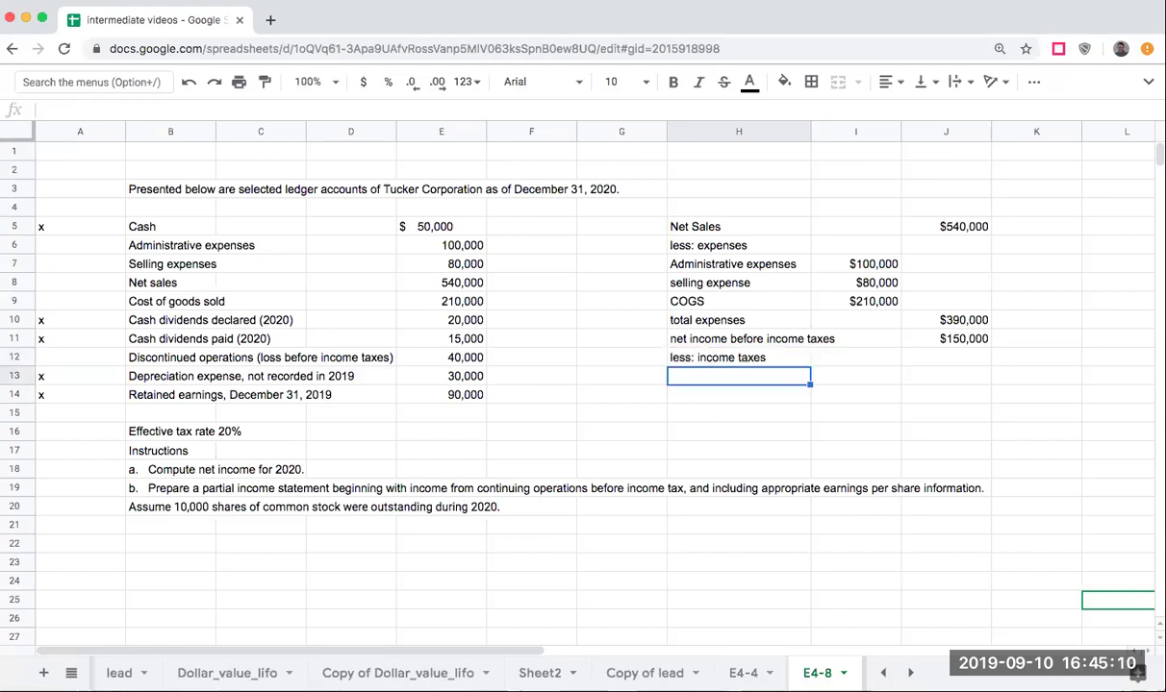
left_click(945, 357)
type("=-")
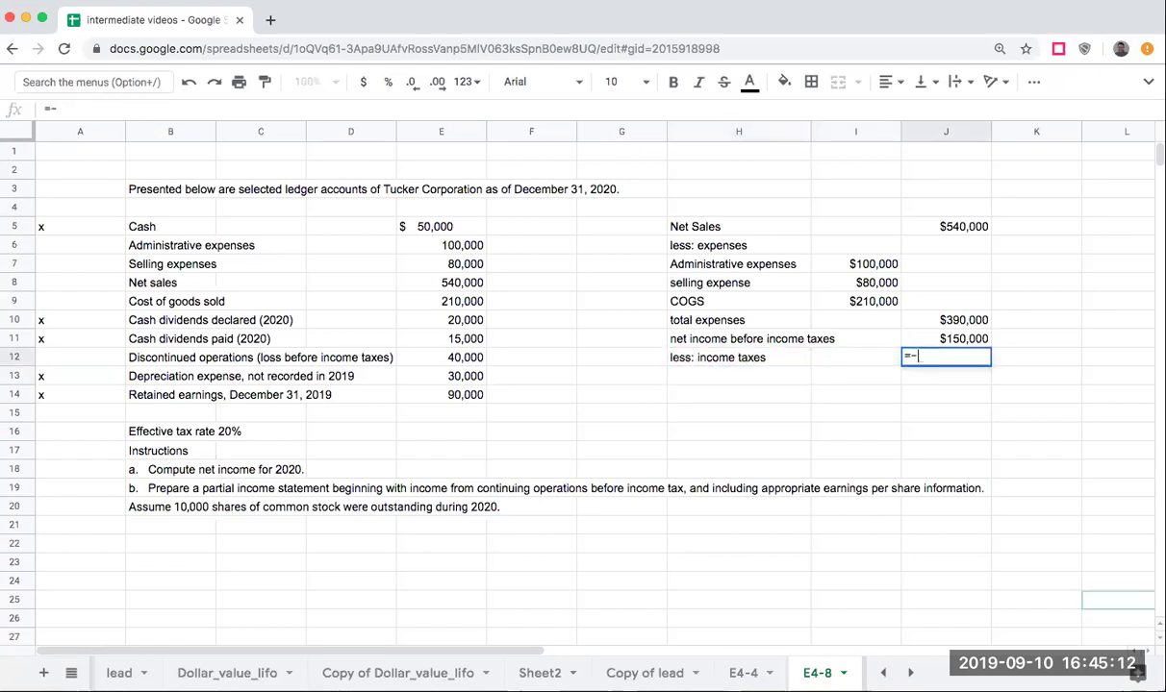
key("Left")
key("Left")
key("Left")
key("Left")
key("Left")
key("Down")
key("Down")
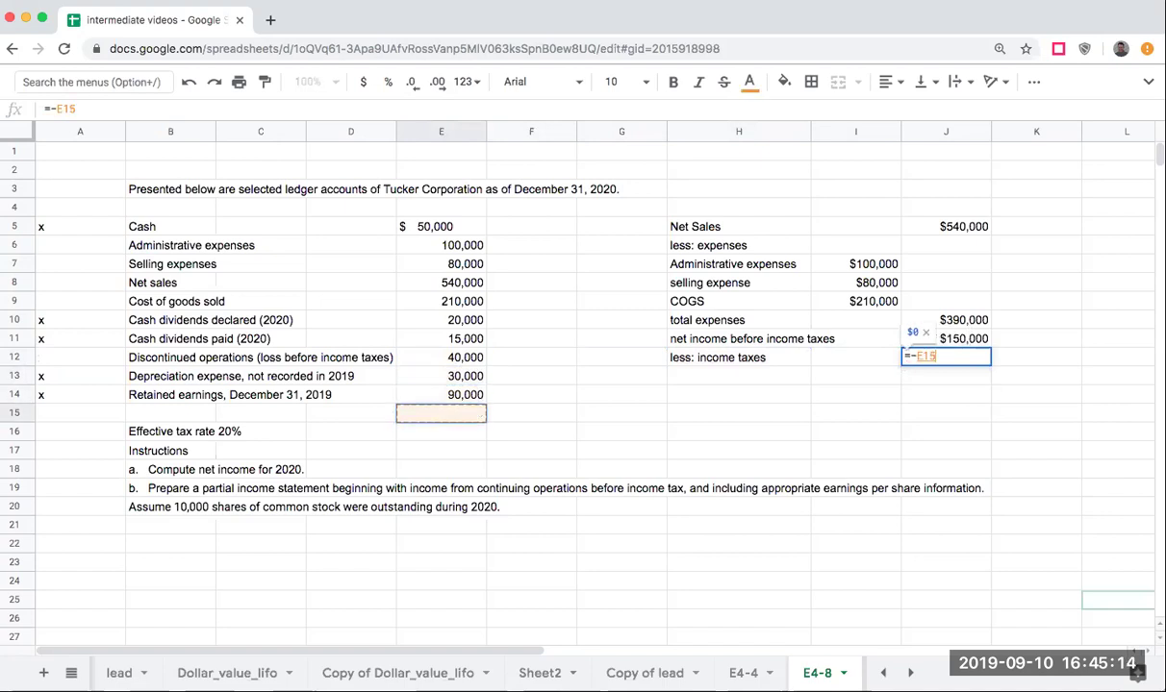
key("Escape")
type("=")
key("Up")
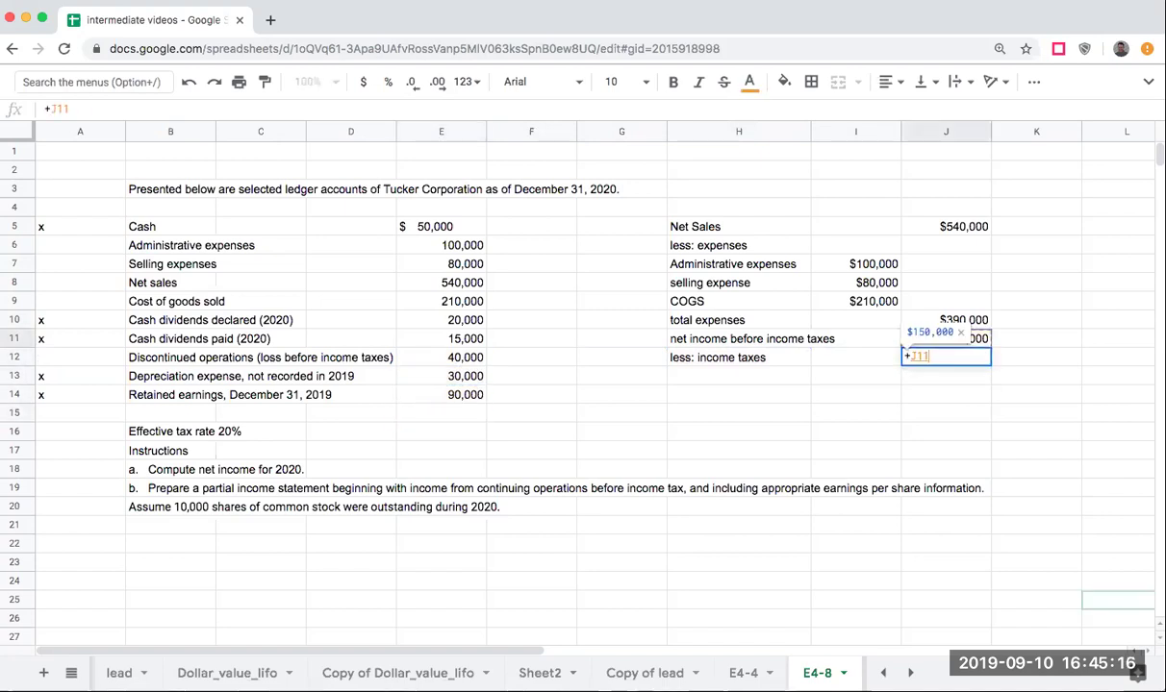
type("*.2")
key("Tab")
Step: Note the side calculation 150000*.2 in K12
type("1560")
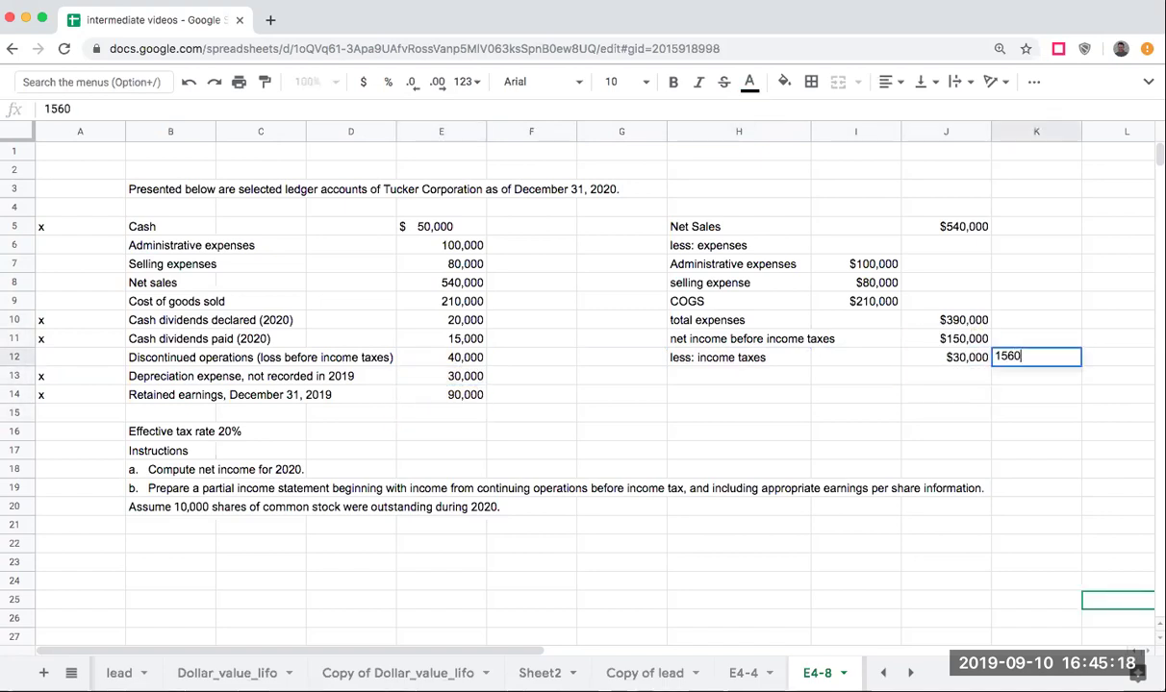
key("BackSpace")
key("BackSpace")
type("0000*.2")
key("Return")
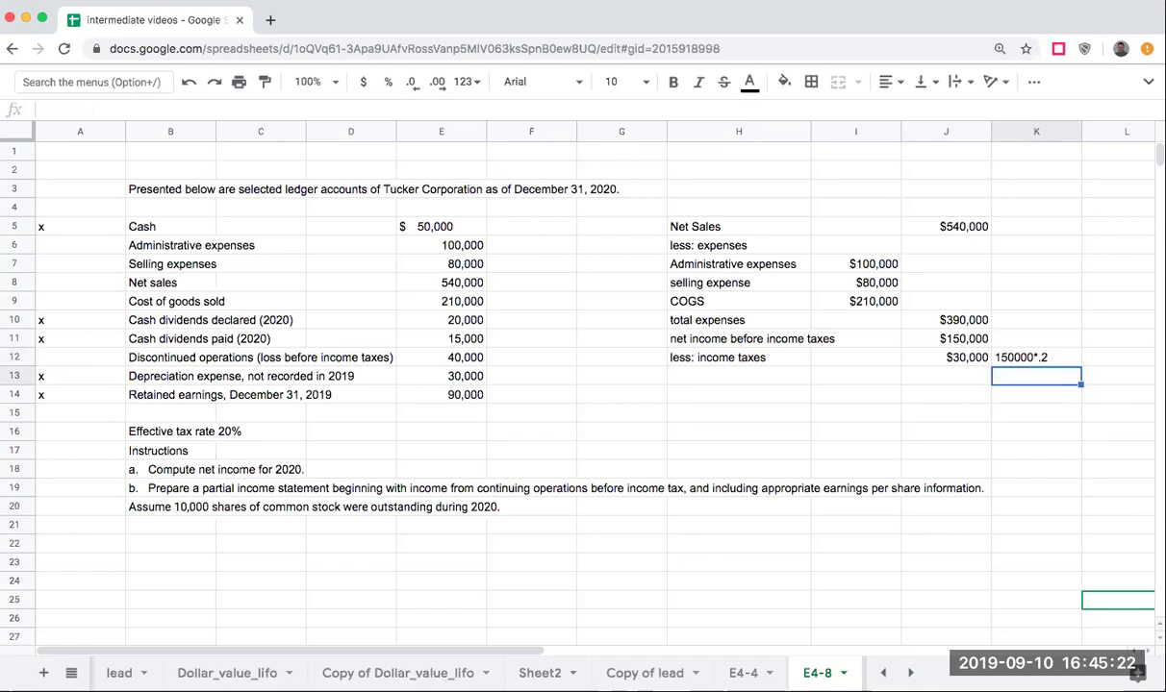
Step: Label row 13 'net income after tax before discontinued ops'
key("Left")
key("Left")
key("Left")
type("net")
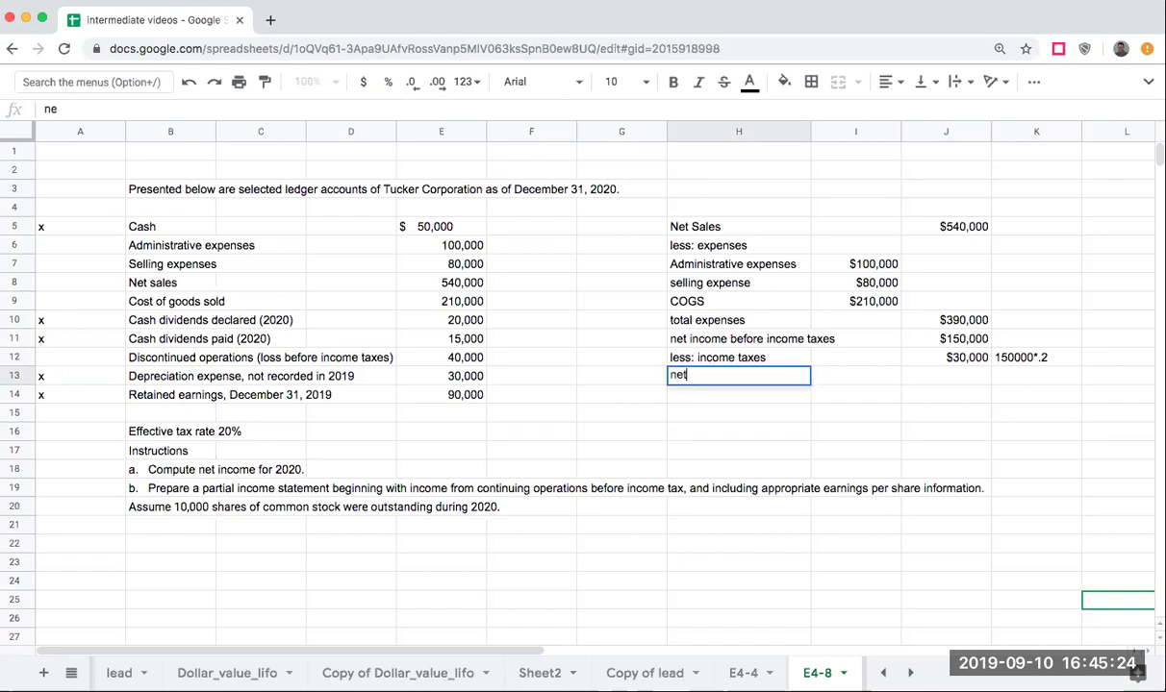
type(" income afte")
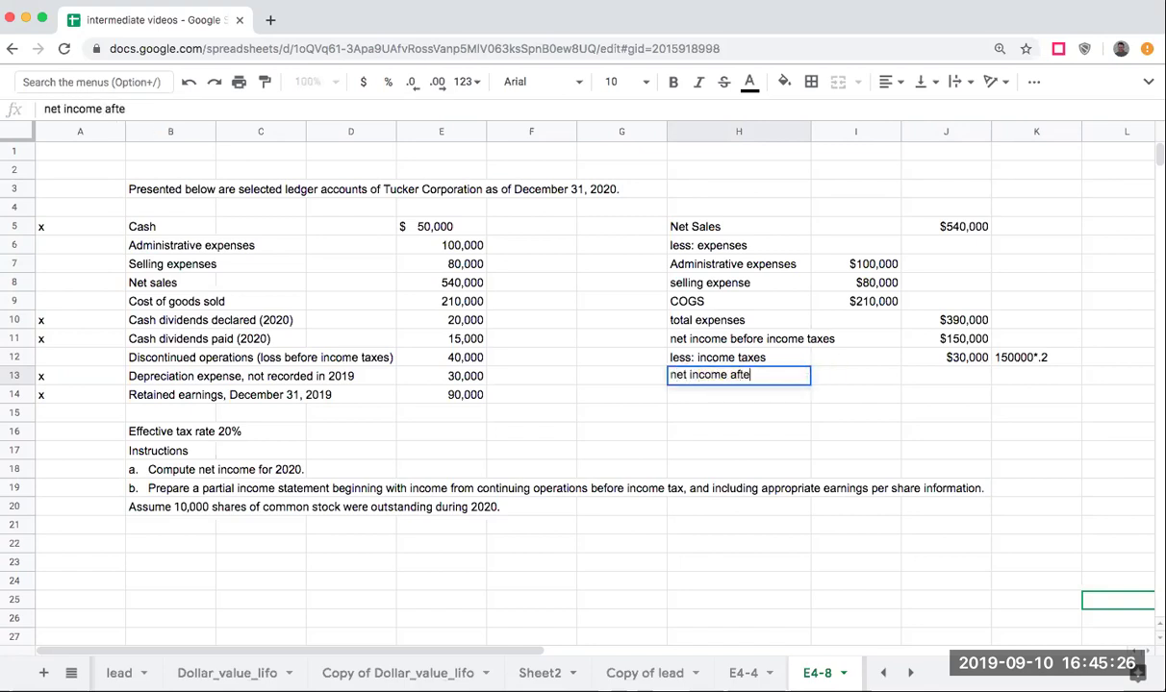
type("r tax before dic")
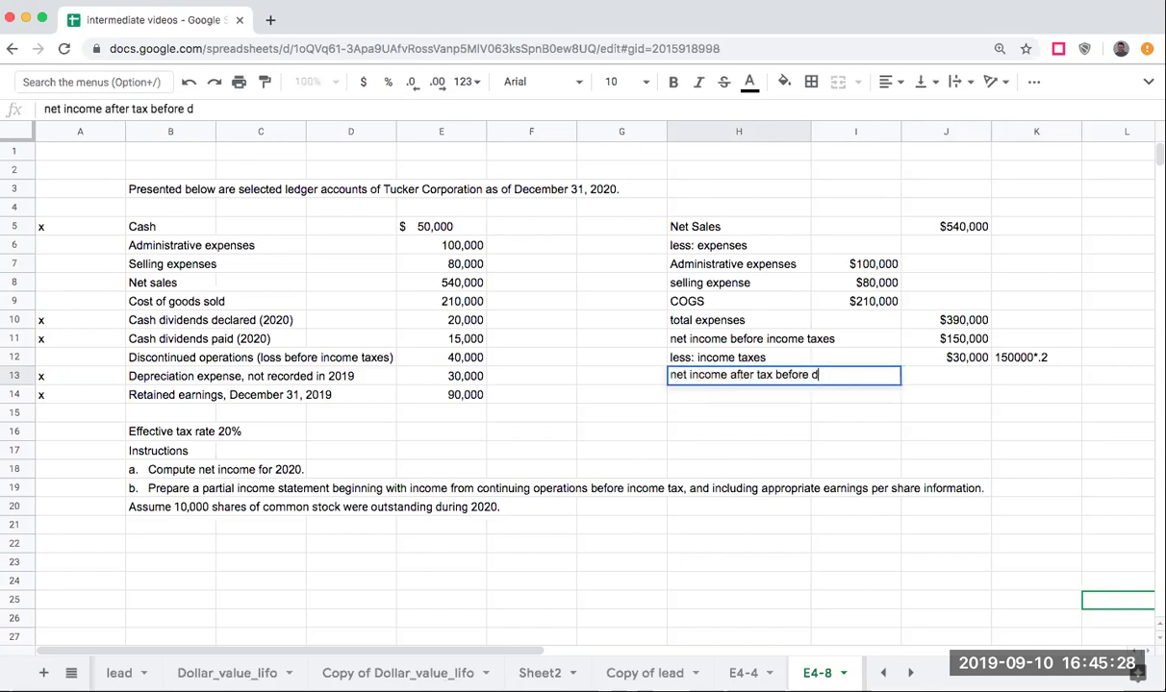
key("BackSpace")
key("BackSpace")
type("iso")
key("BackSpace")
type("continued ops")
key("Return")
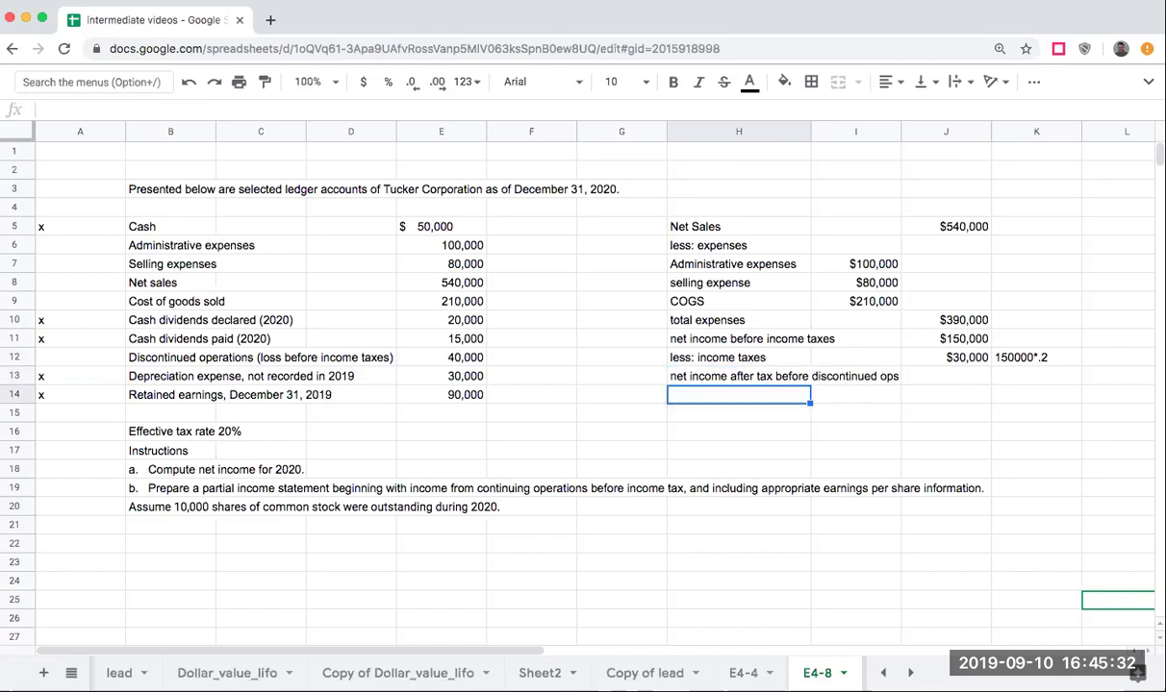
Step: Compute the $120,000 after-tax income in J13 as +J11-J12
key("Up")
key("Right")
key("Right")
type("+")
key("Up")
key("Up")
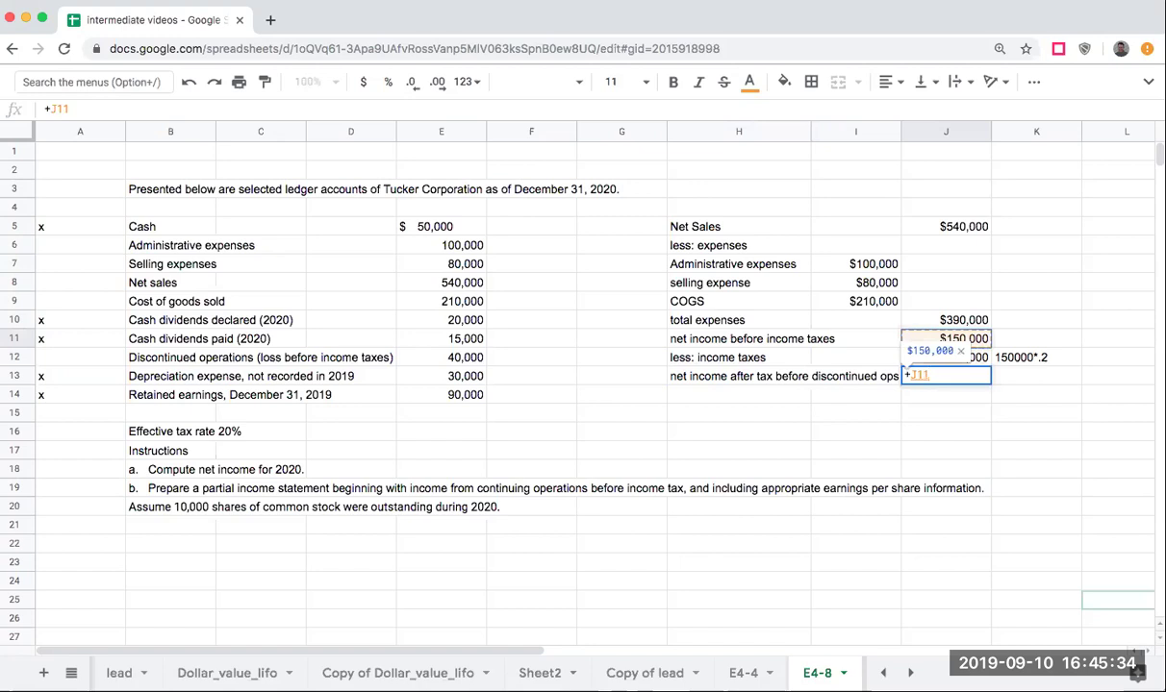
type("-")
key("Up")
key("Return")
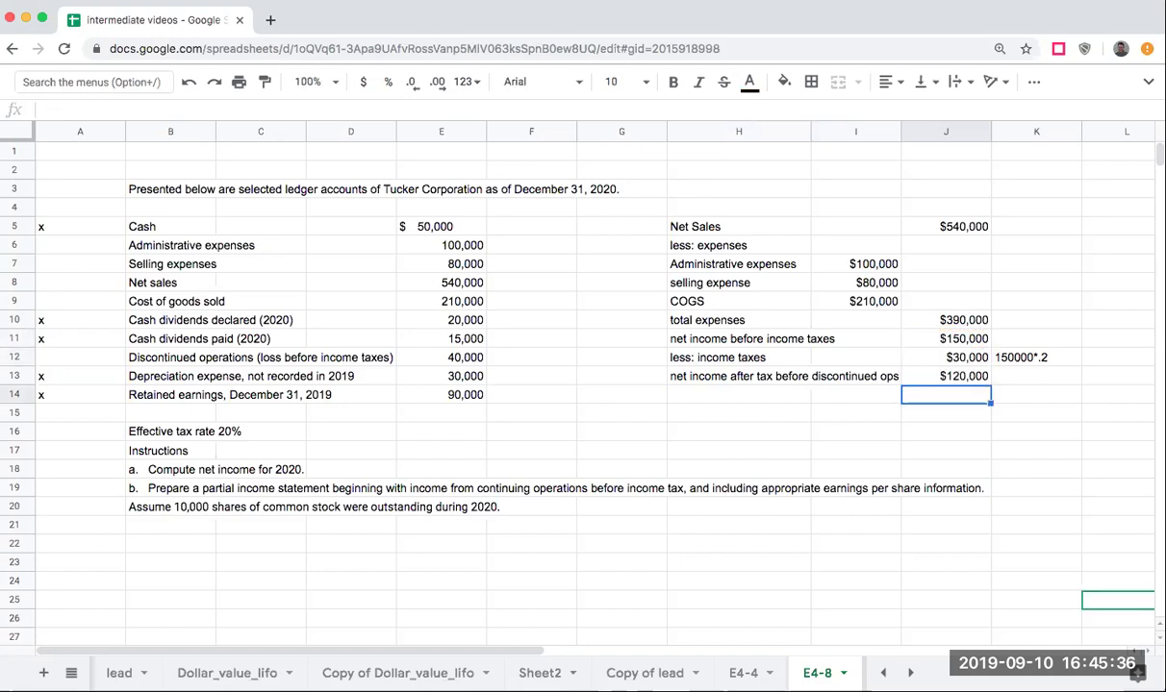
key("Up")
key("Left")
key("Down")
key("Left")
key("Left")
key("Right")
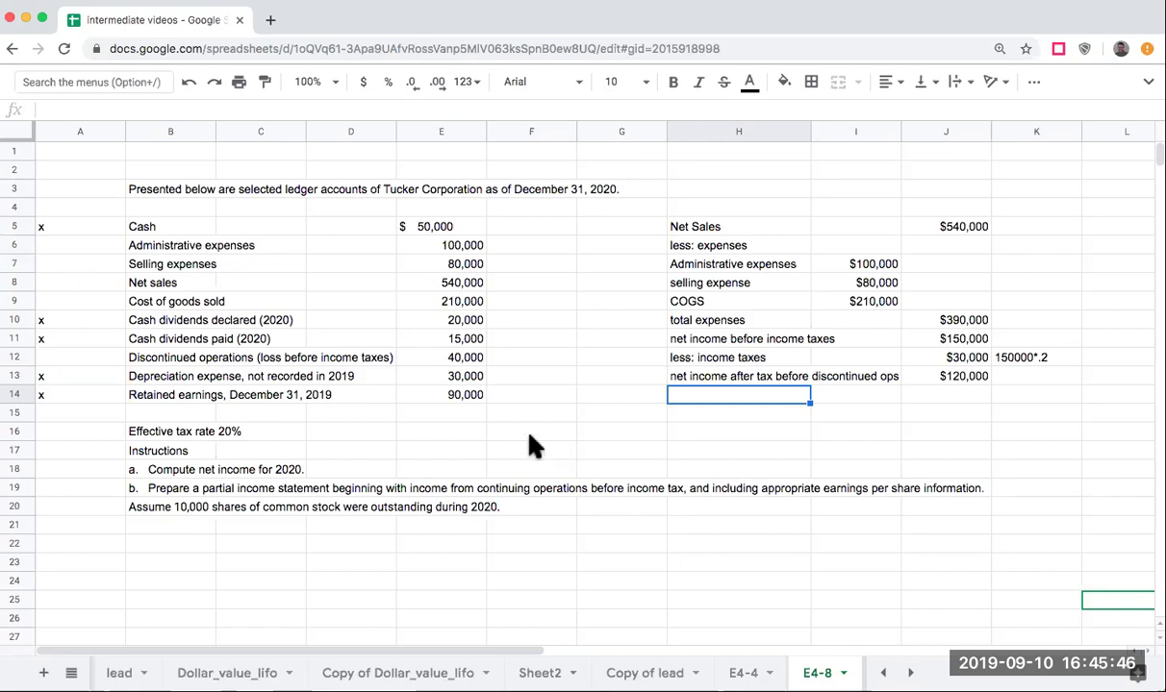
left_click(204, 359)
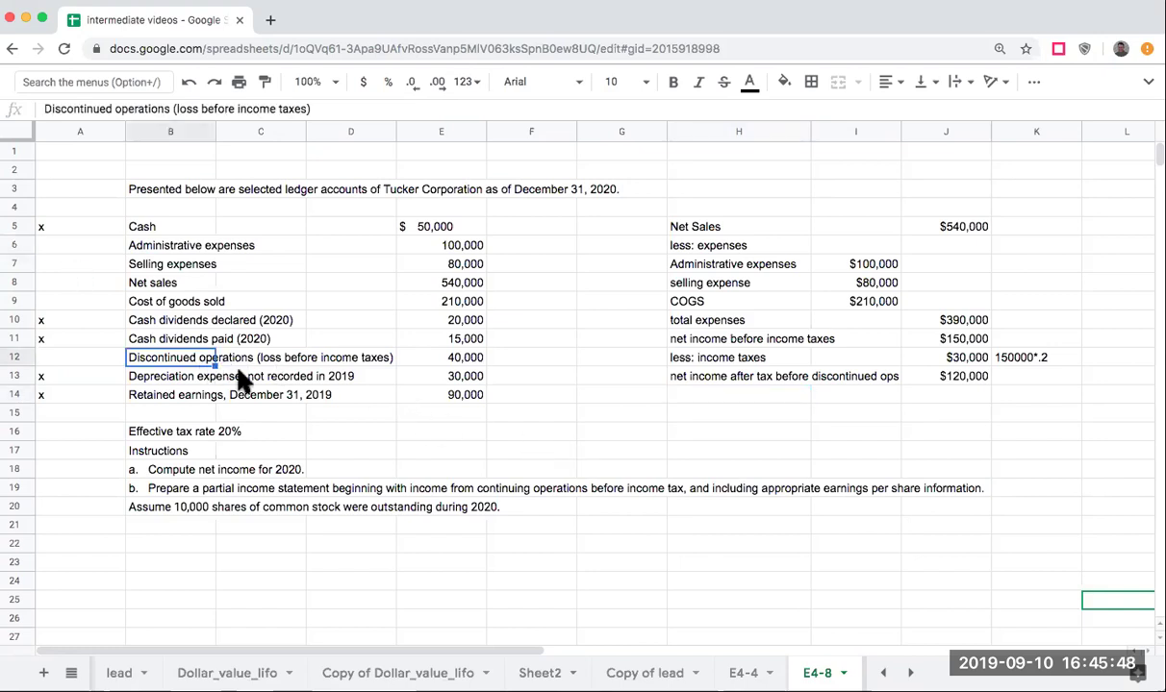
left_click(700, 398)
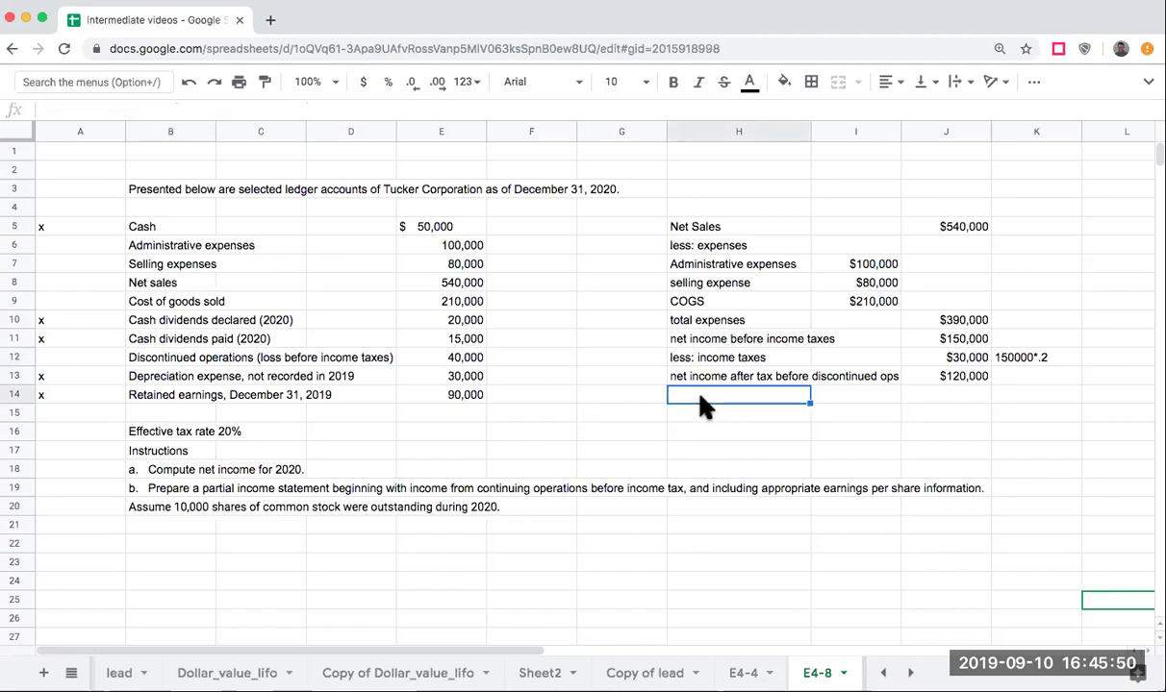
left_click(204, 360)
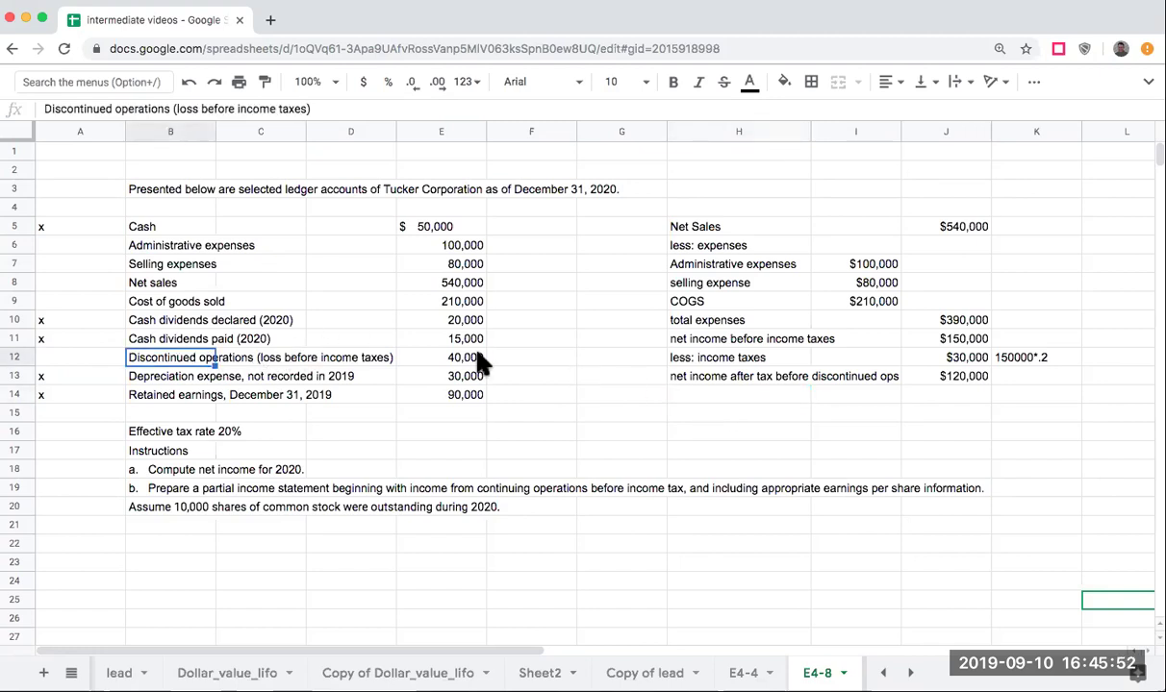
left_click(294, 363)
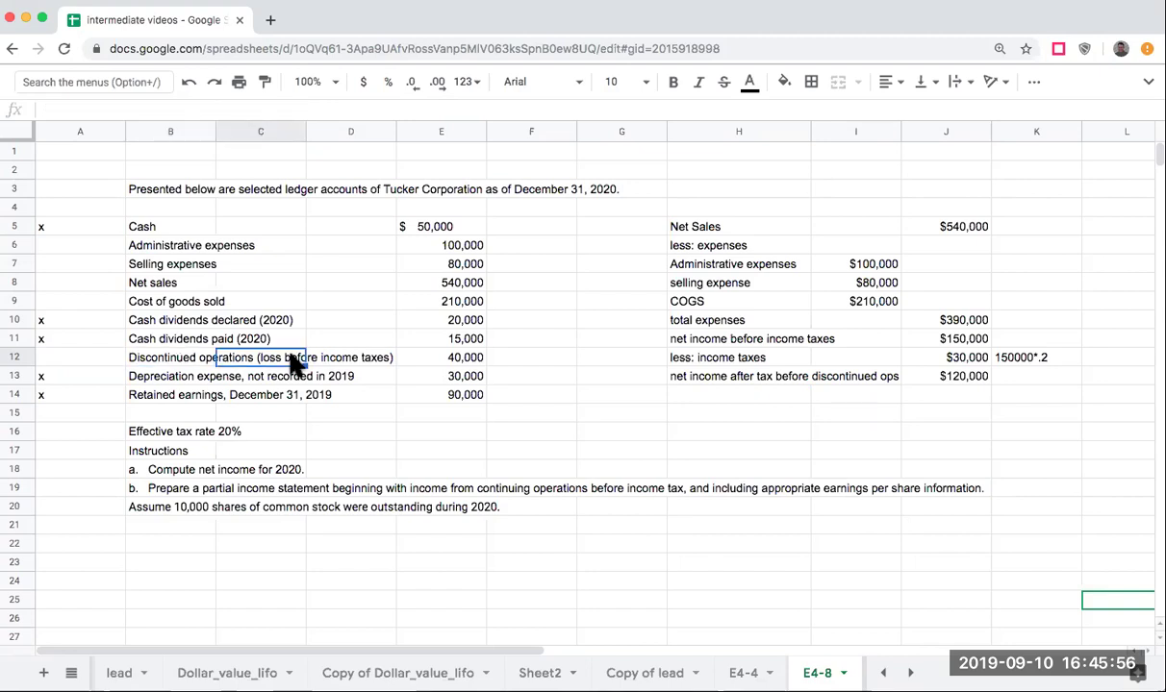
left_click(456, 361)
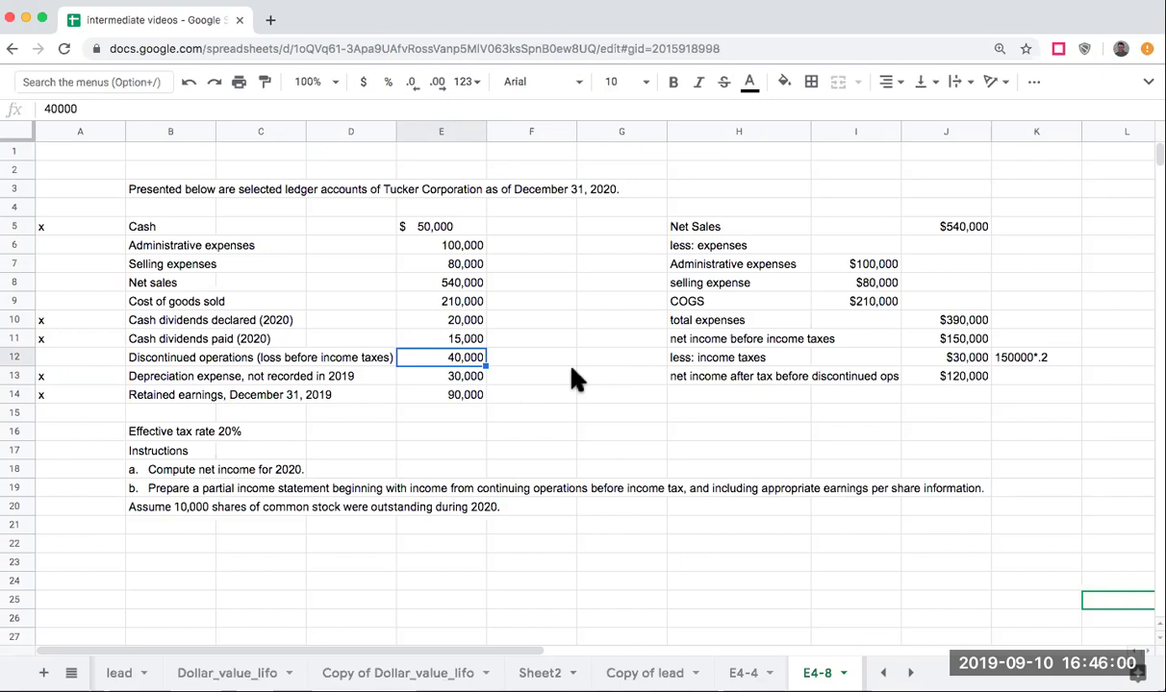
left_click(712, 377)
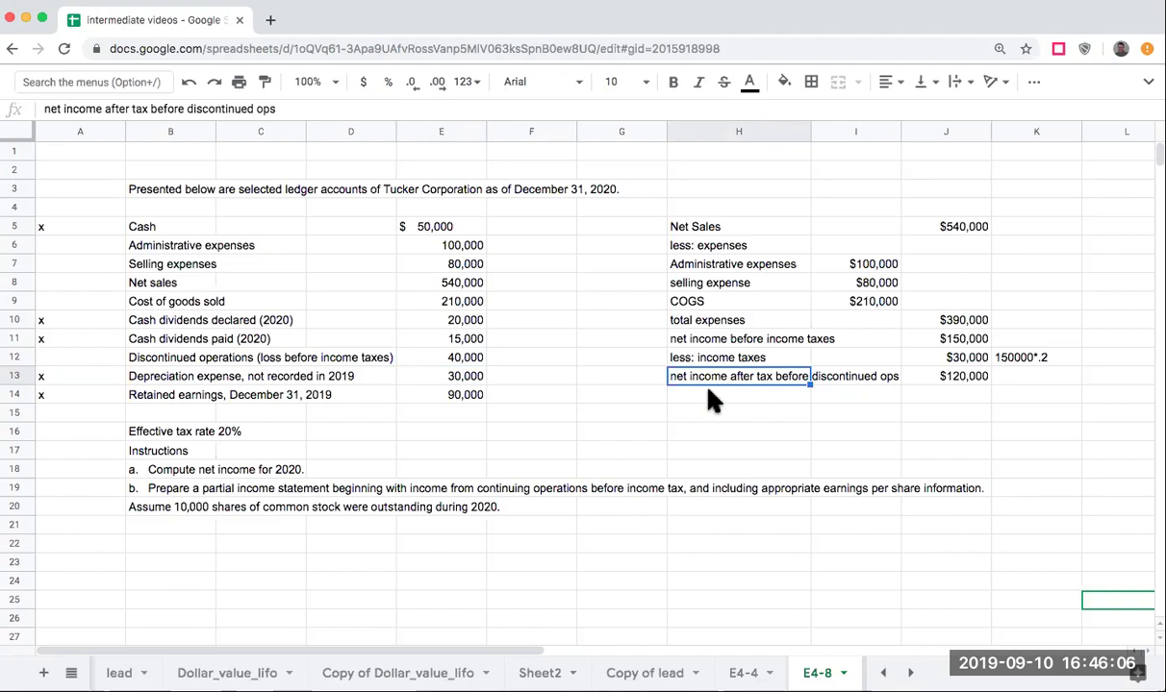
left_click(712, 402)
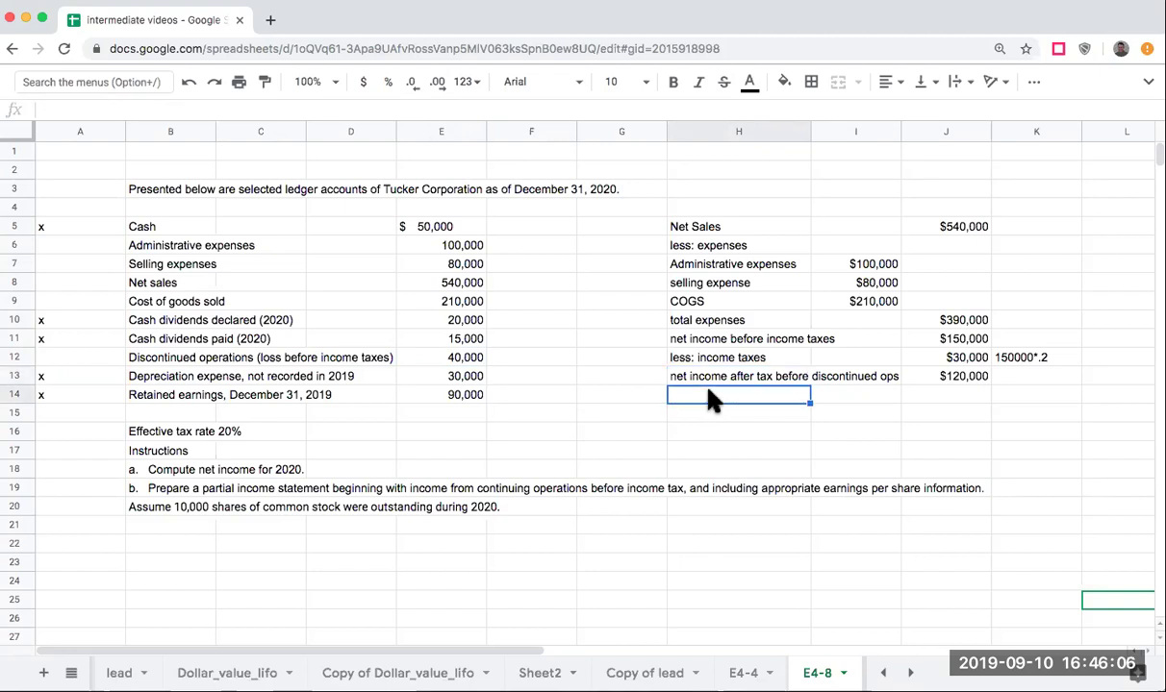
left_click(1022, 397)
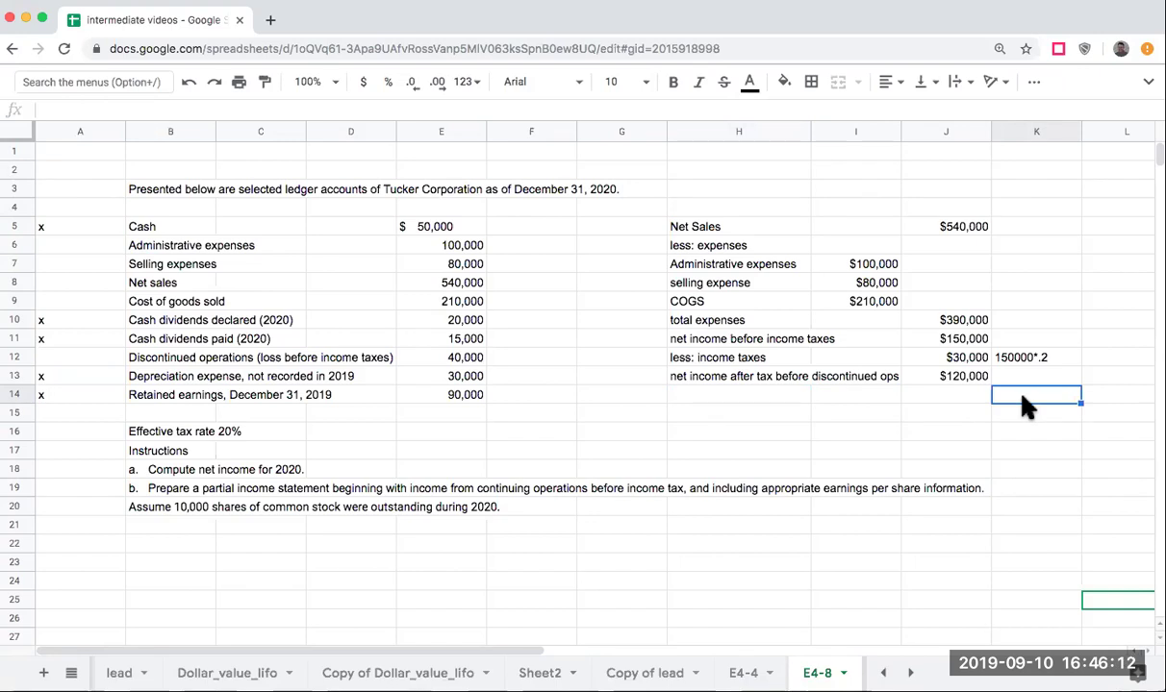
Step: Add the 'less: discontinued operations' label in row 14
key("Left")
key("Left")
key("Left")
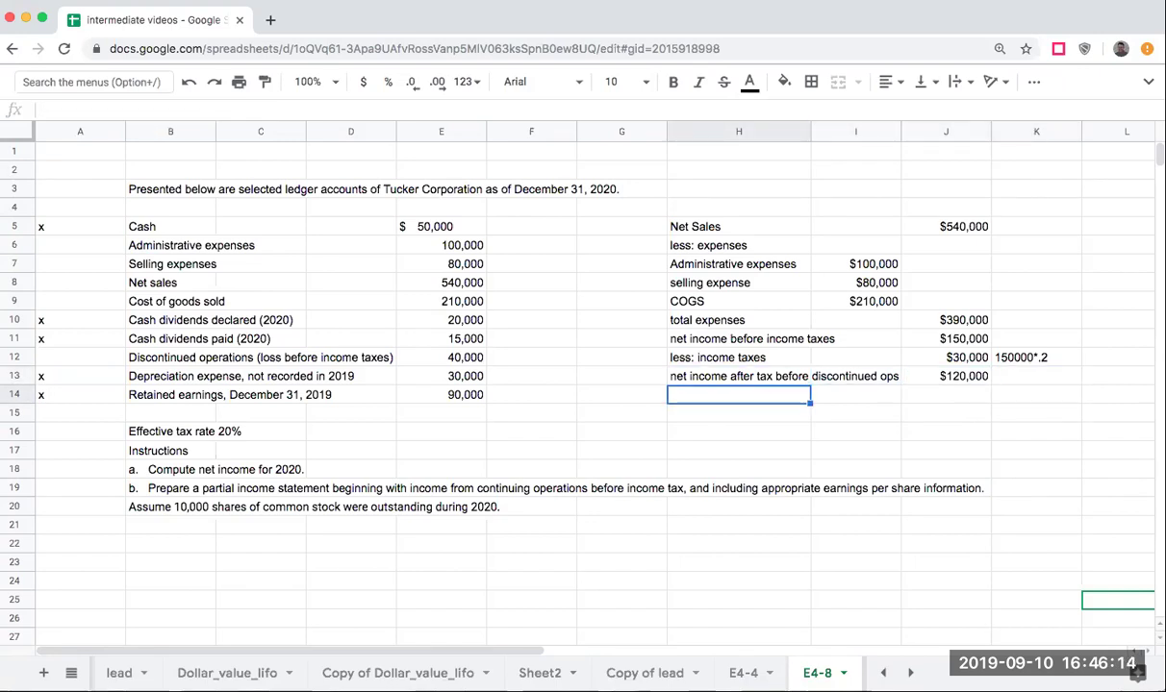
type("le")
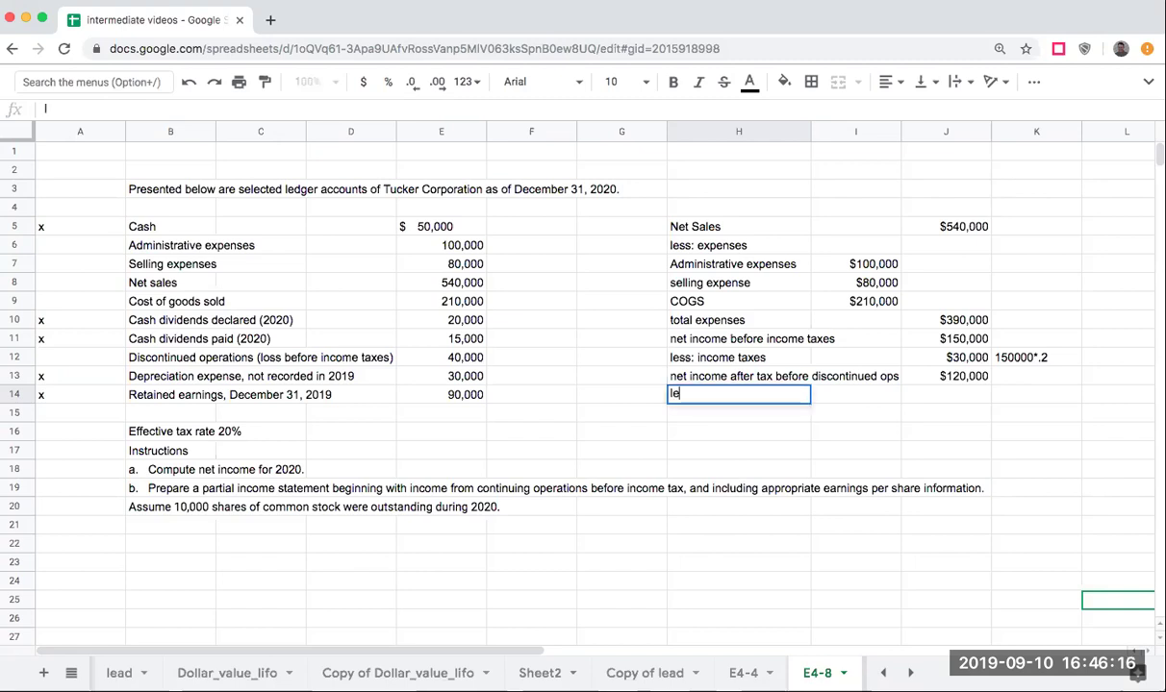
type("ss: discountine")
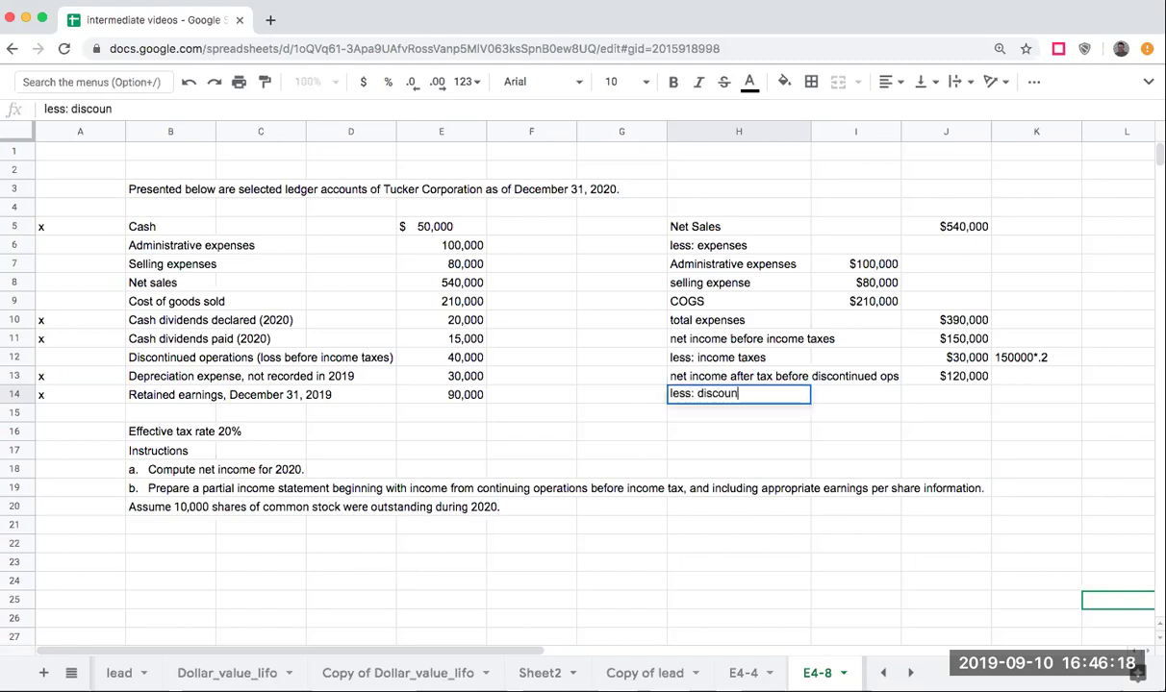
key("BackSpace")
key("BackSpace")
key("BackSpace")
type("inued operations")
key("Return")
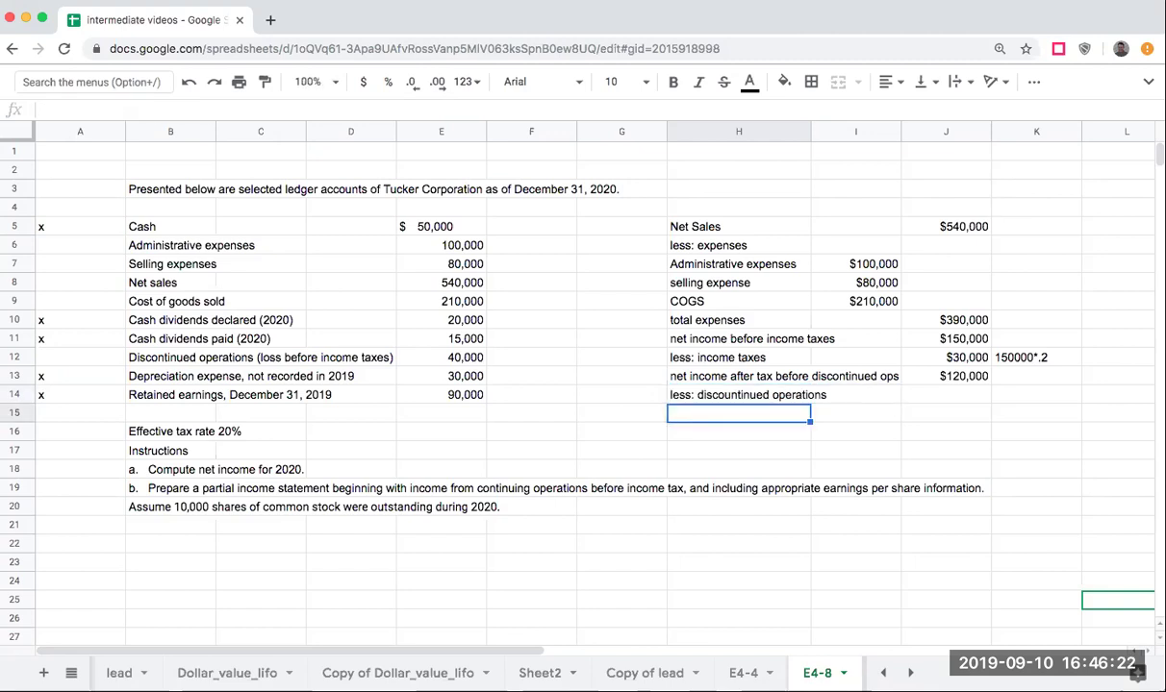
Step: Write the note '40000 - 40,000 * 20% (8,000) = 32000' in K14
key("Up")
key("Up")
key("Right")
key("Right")
key("Up")
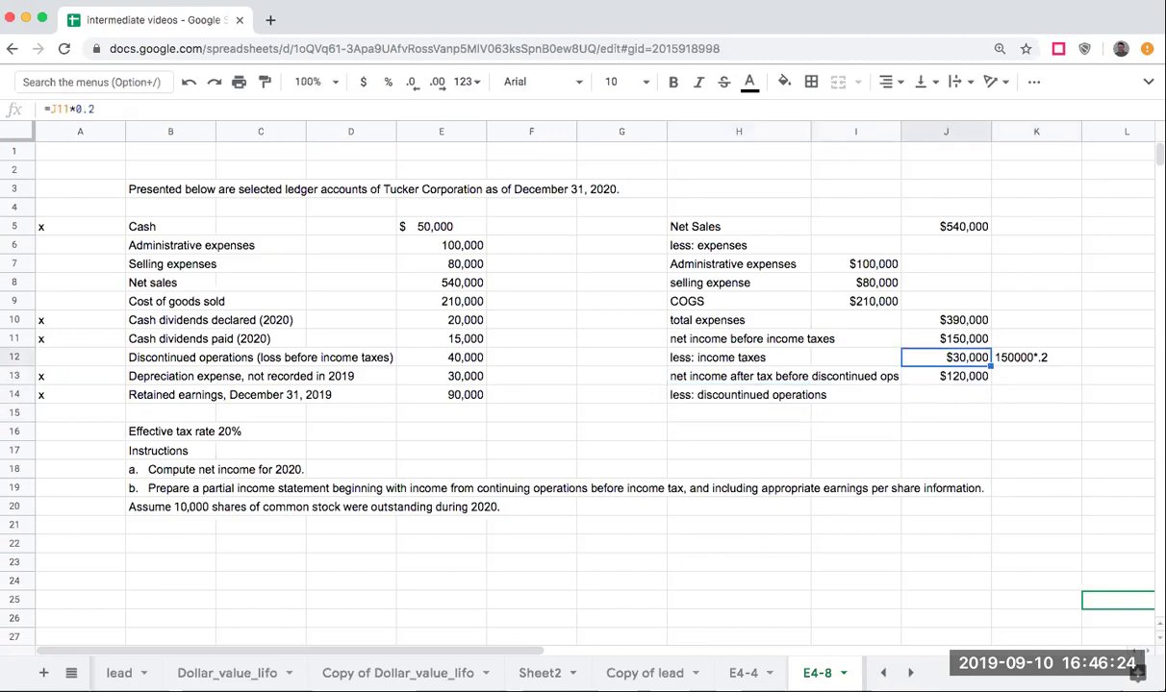
key("Down")
key("Up")
key("Up")
key("Down")
key("Down")
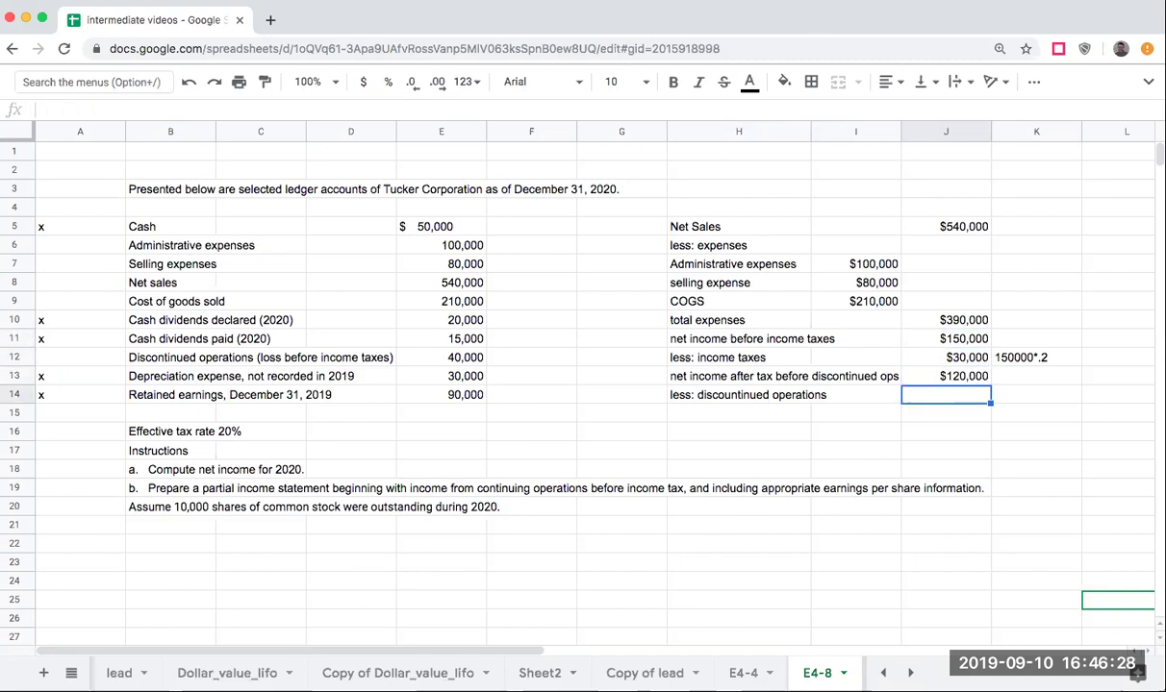
key("Right")
key("Down")
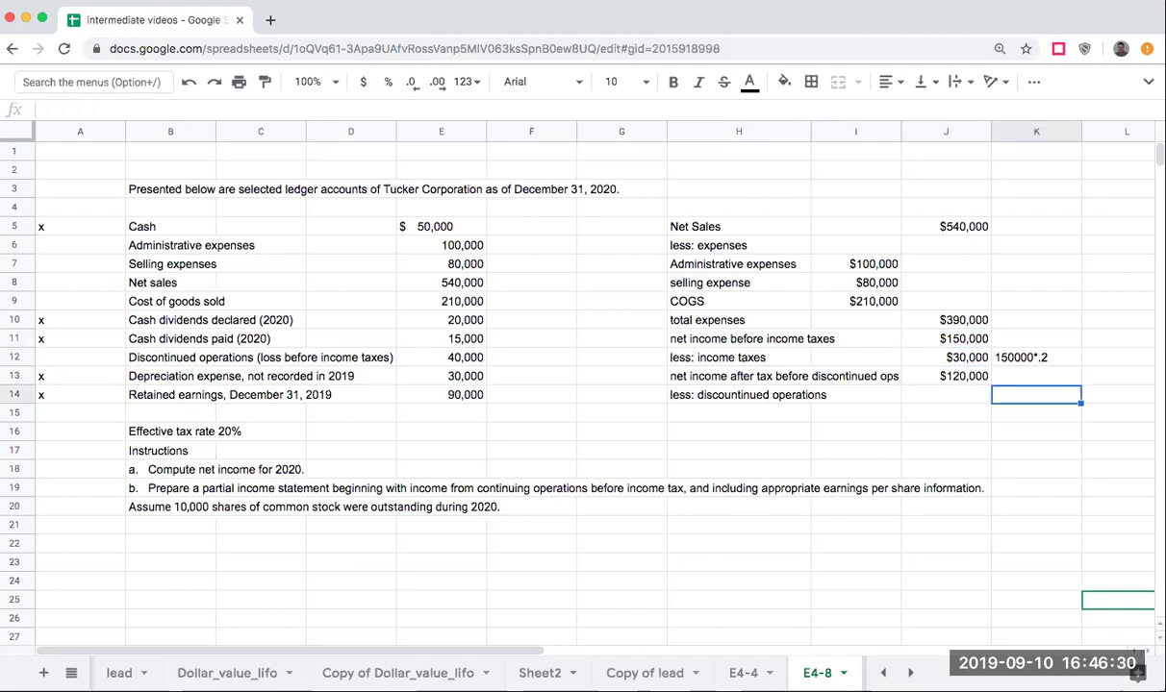
type("40000")
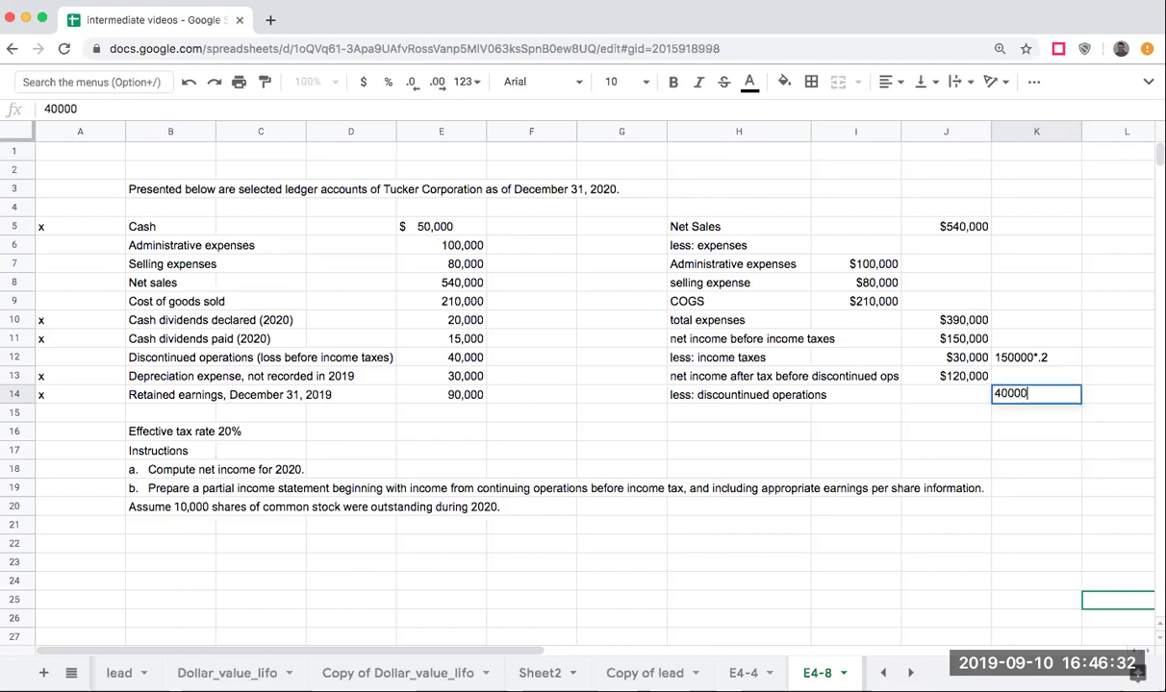
type(" - 40,000")
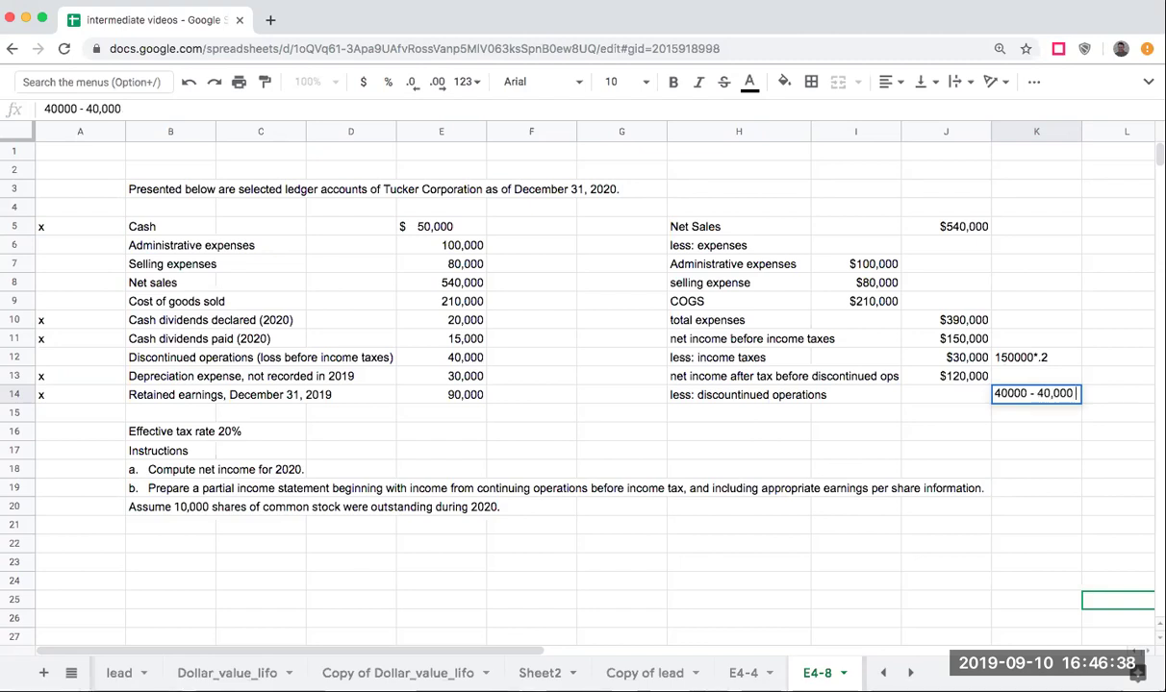
type(" * 20% (8")
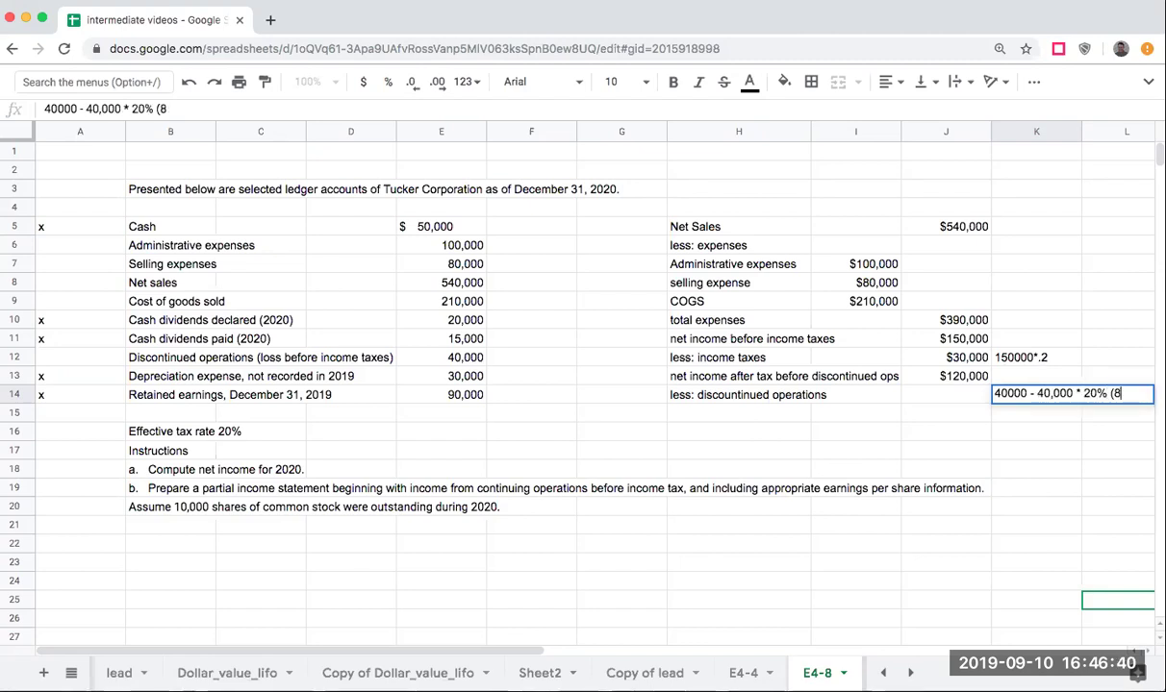
type(",000) =")
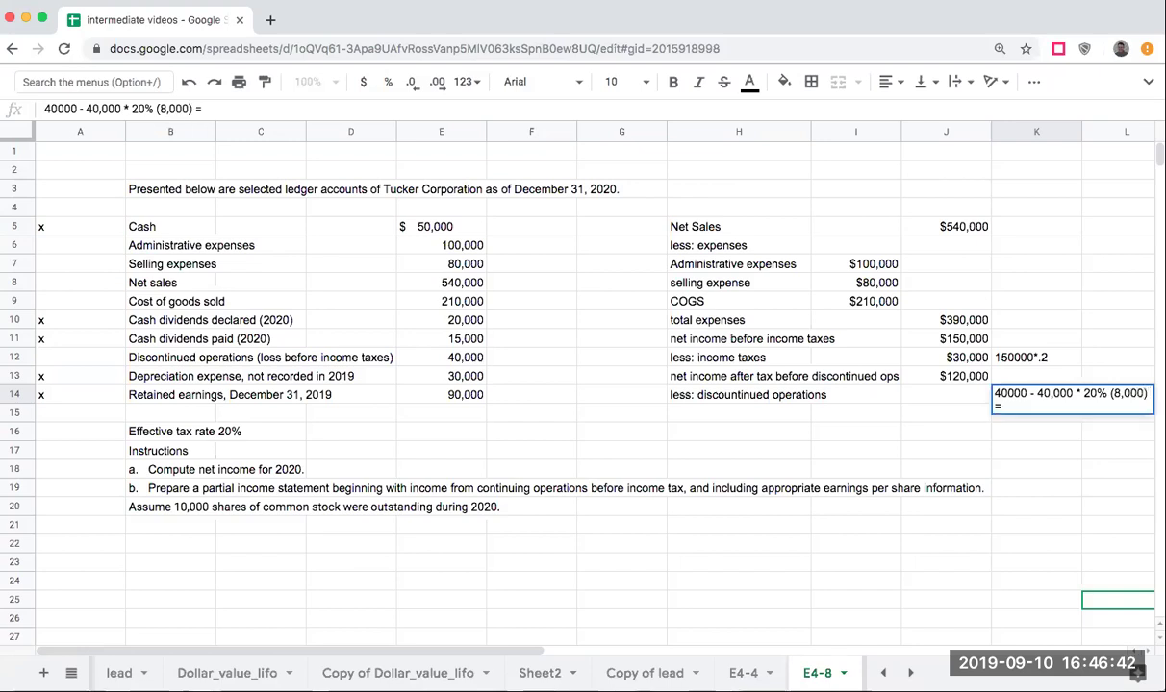
type(" 32000")
left_click(945, 395)
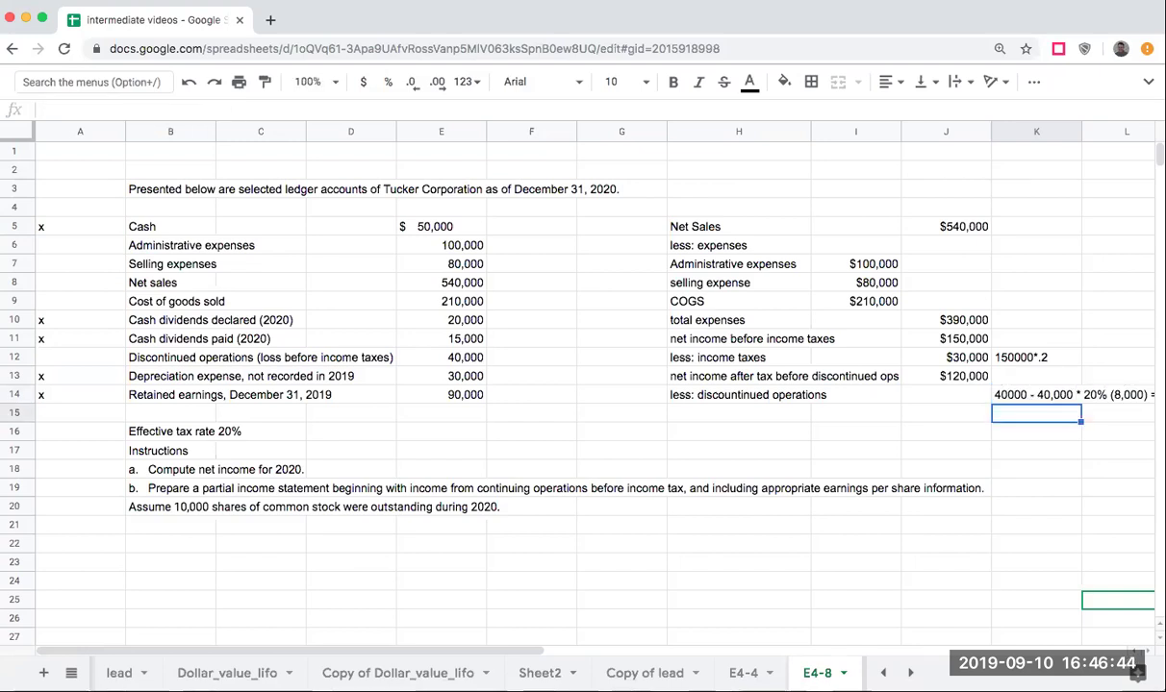
key("Right")
key("Right")
key("Left")
key("Left")
key("Left")
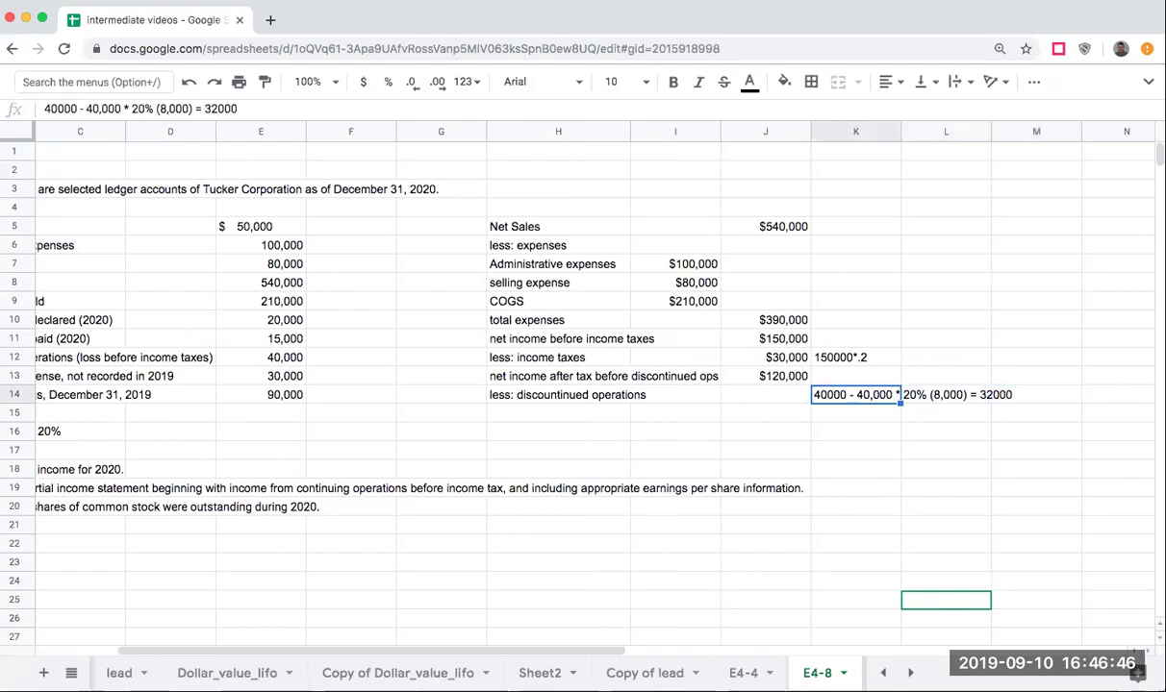
left_click(766, 394)
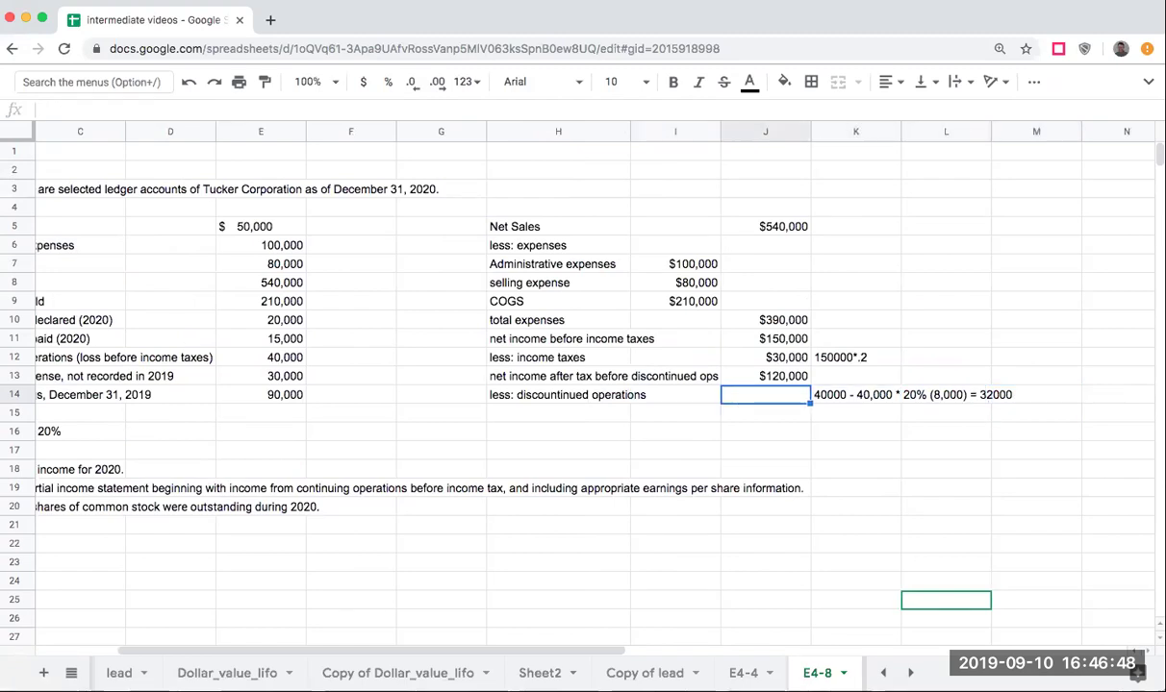
Step: Enter =-32000 in J14, then add a 'net income' line totalling =J13+J14
type("=-32000")
key("Return")
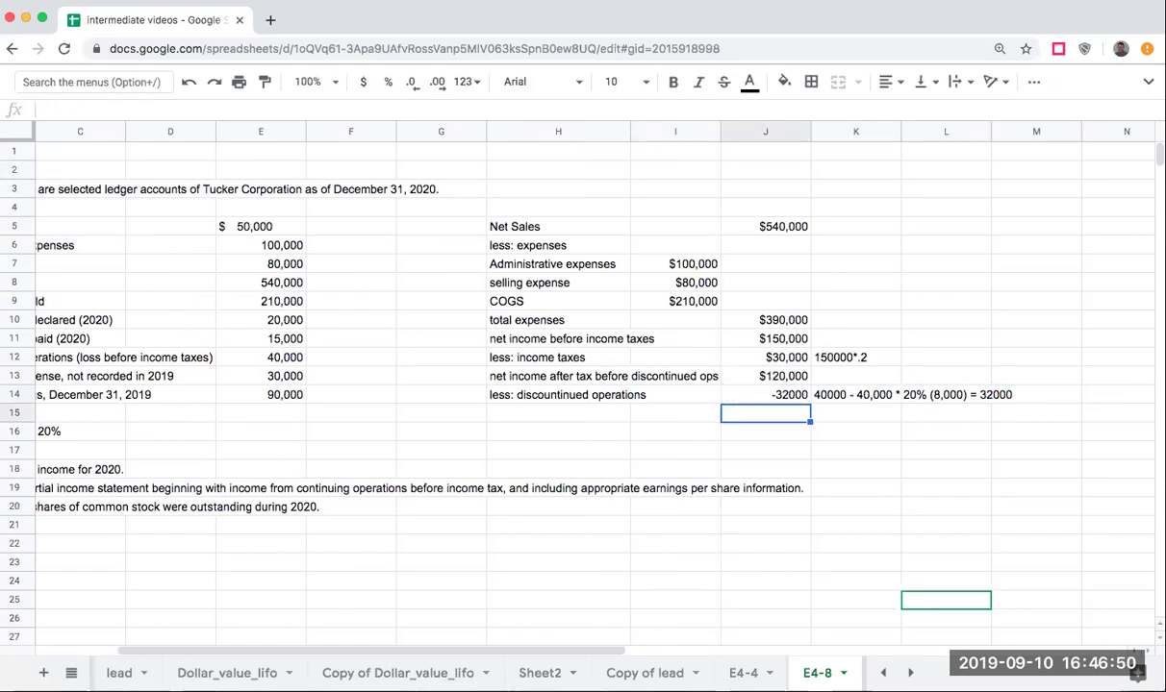
key("Left")
key("Left")
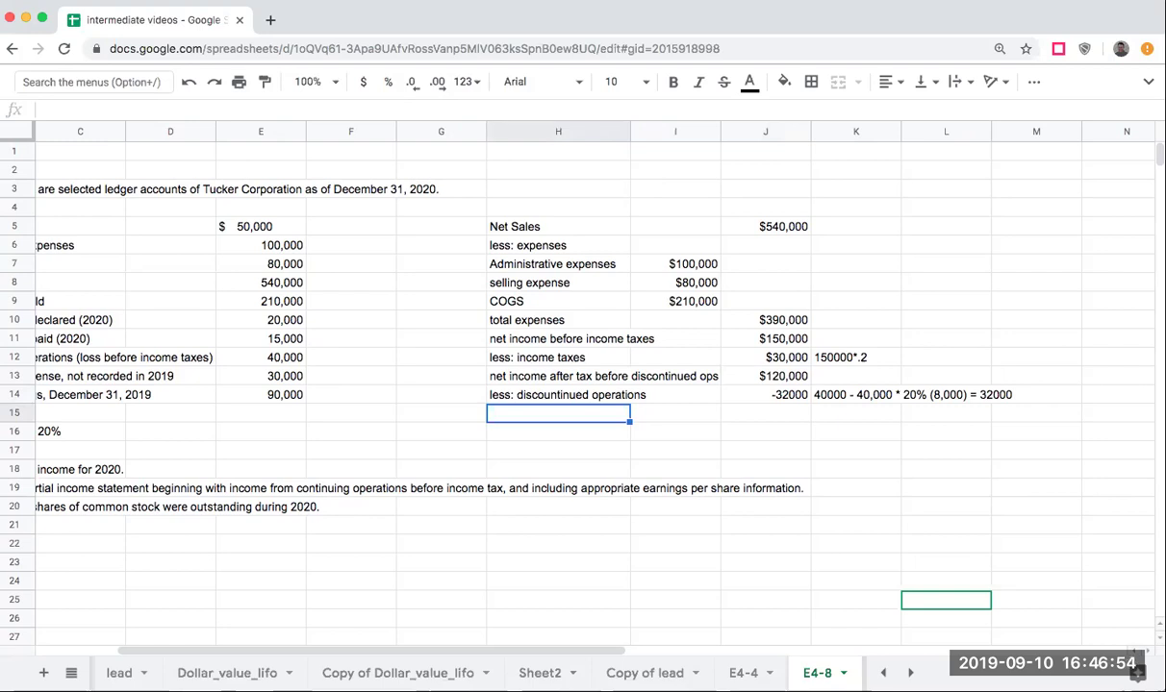
type("net income")
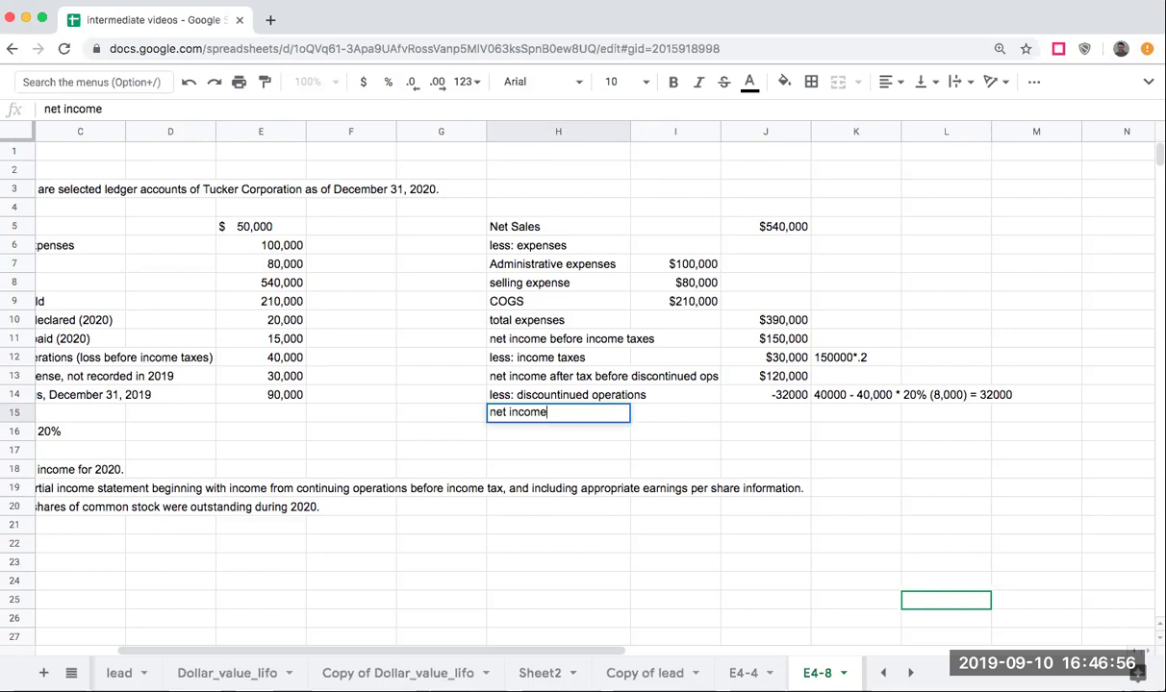
key("Right")
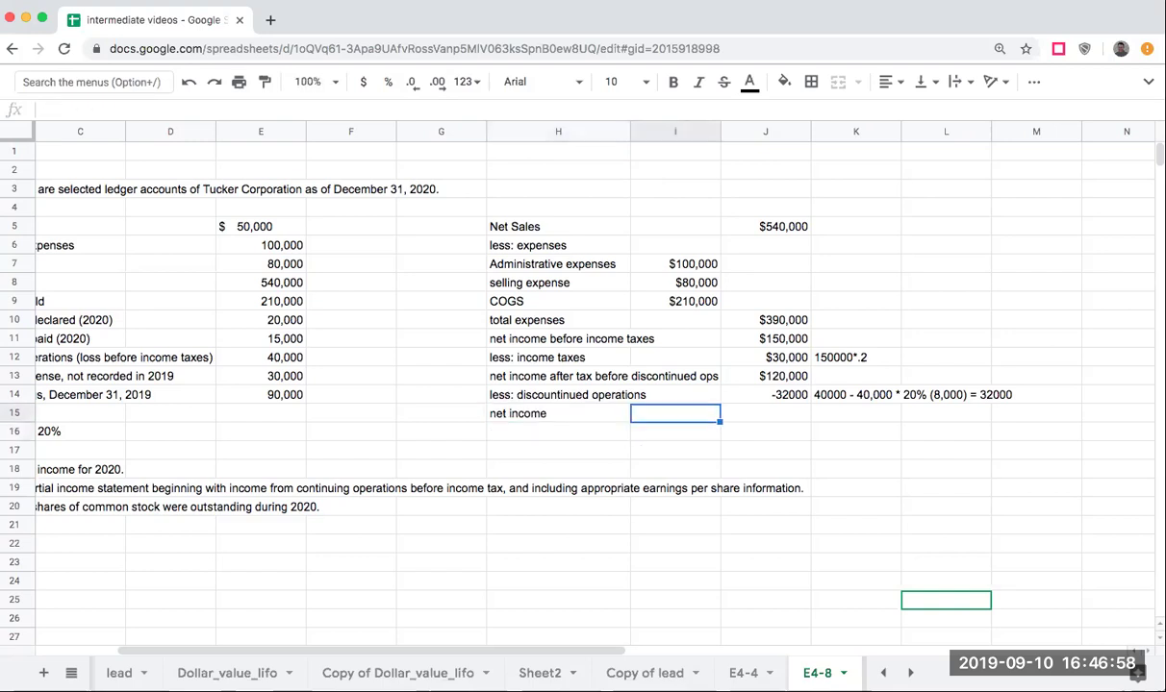
key("Right")
type("=J13+J14")
key("Return")
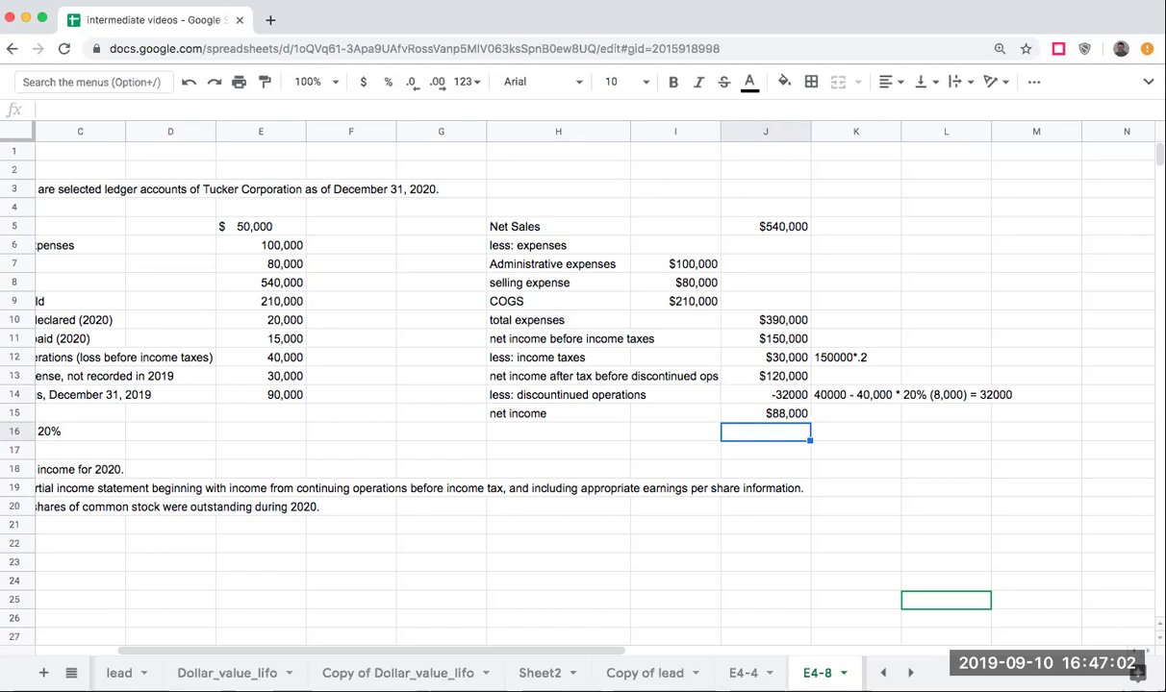
key("Left")
key("Left")
key("Left")
key("Left")
key("Left")
key("Left")
key("Left")
key("Left")
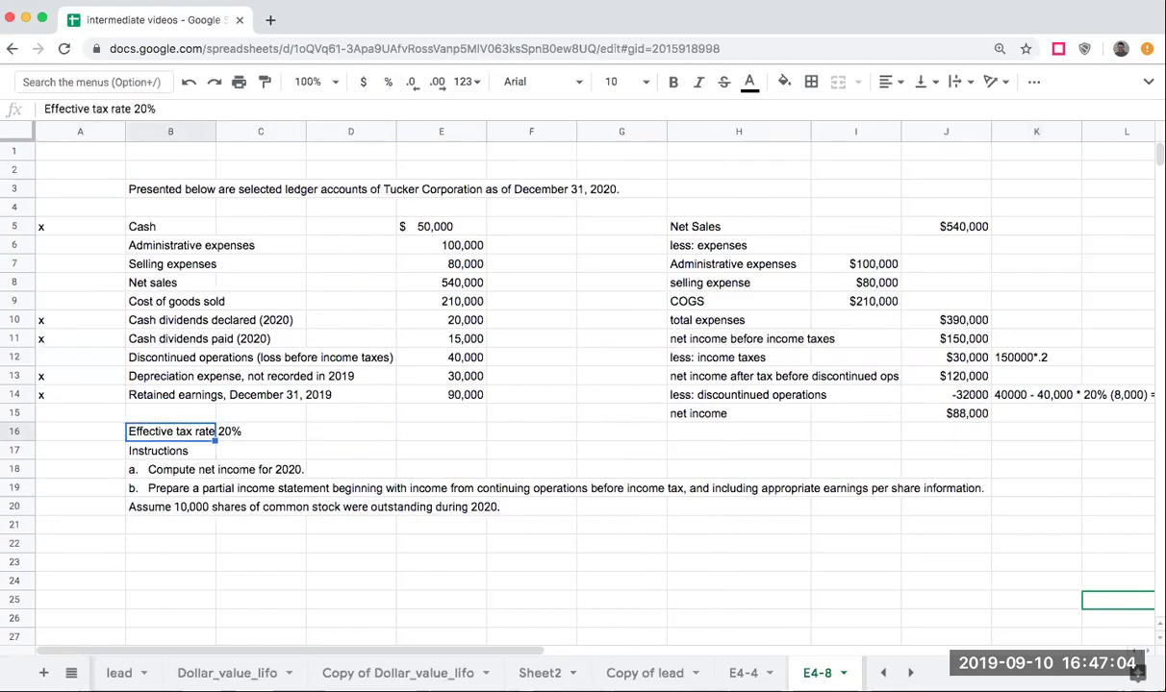
key("Right")
key("Right")
key("Right")
key("Right")
key("Right")
key("Right")
key("Right")
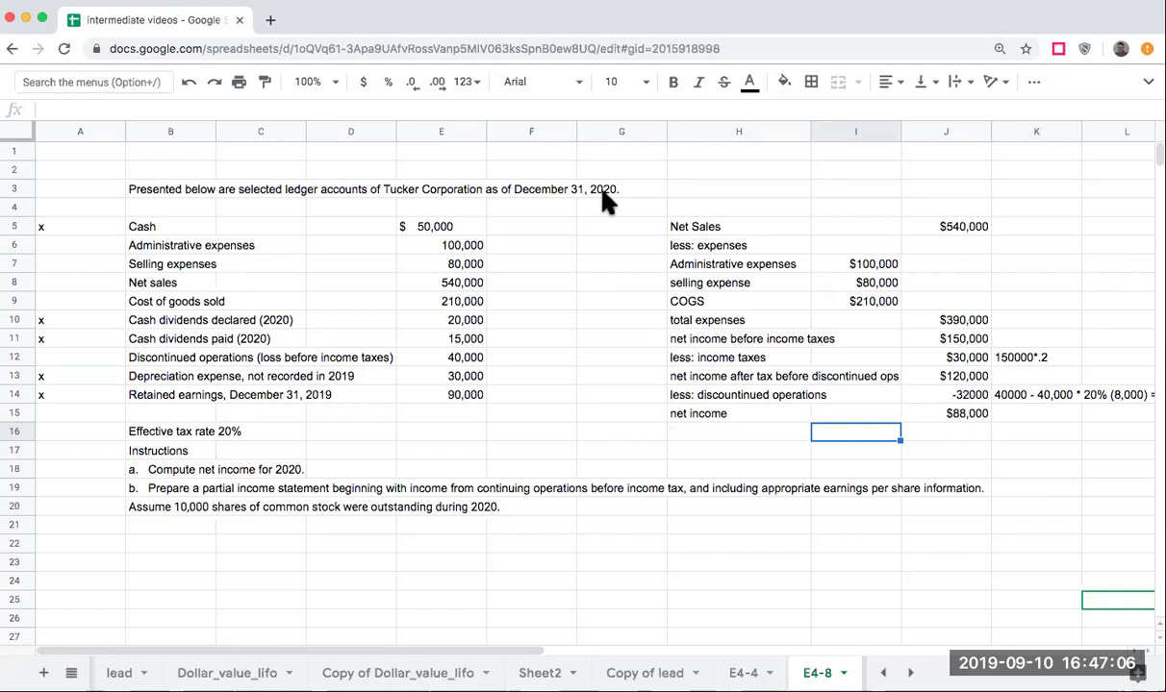
Step: Correct 'discountinued' to 'discontinued' in the row 14 label via the formula bar
left_click(784, 398)
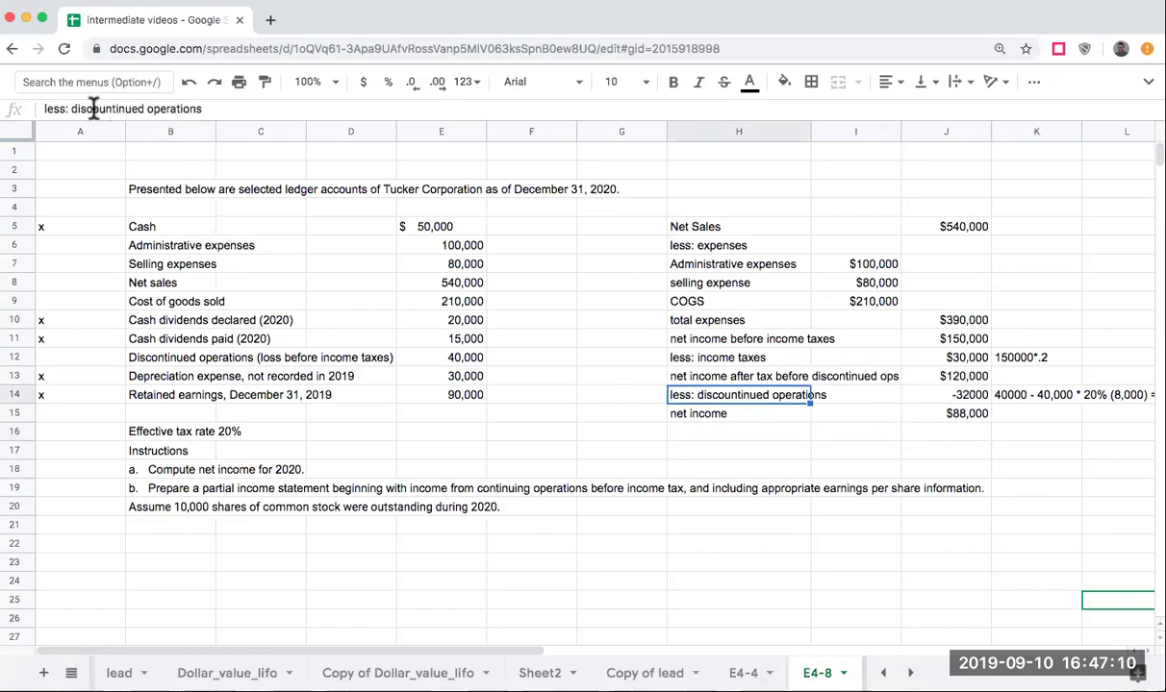
left_click(164, 112)
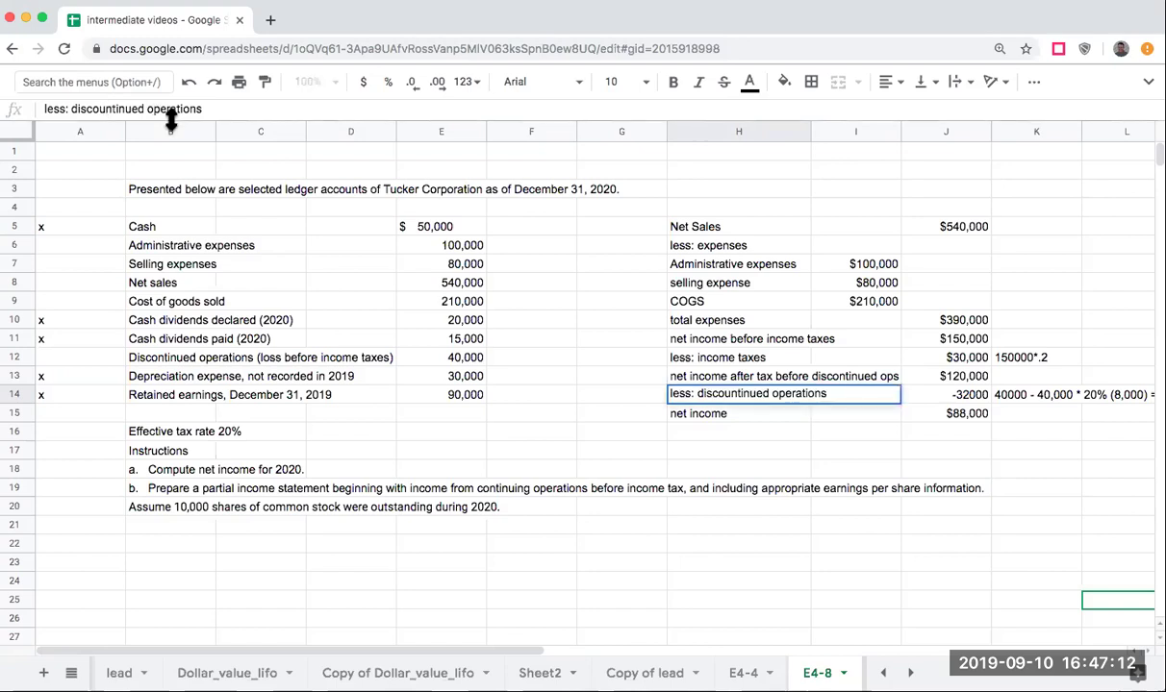
key("BackSpace")
left_click(110, 109)
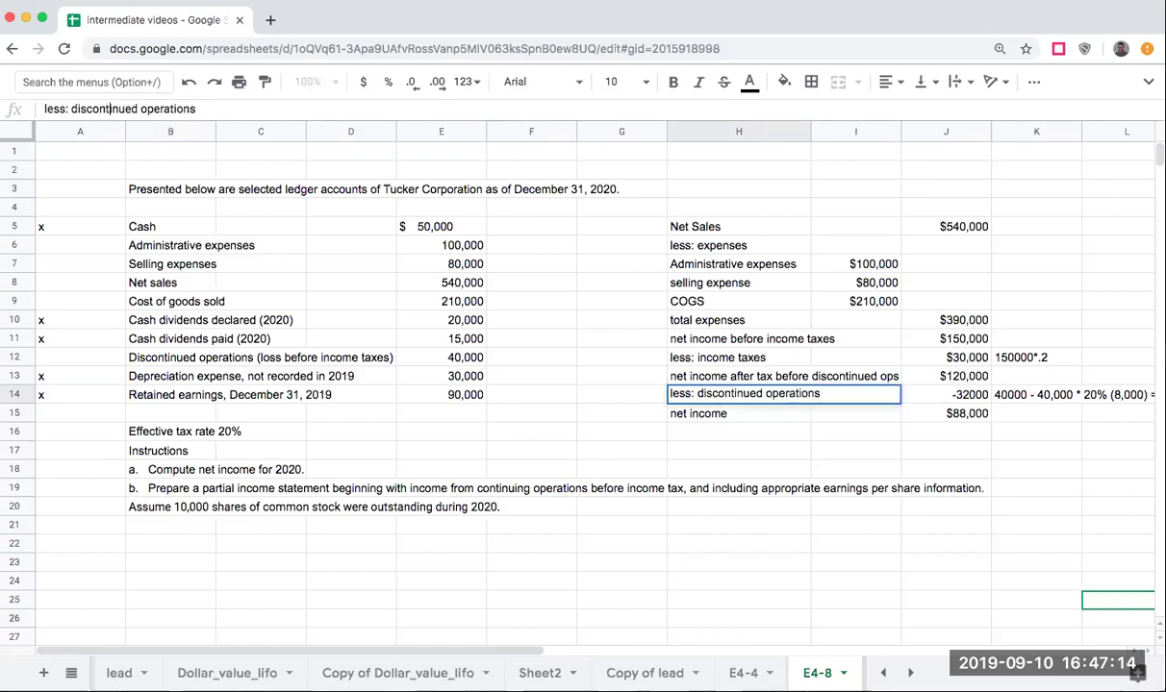
key("BackSpace")
key("BackSpace")
key("BackSpace")
key("BackSpace")
key("BackSpace")
key("BackSpace")
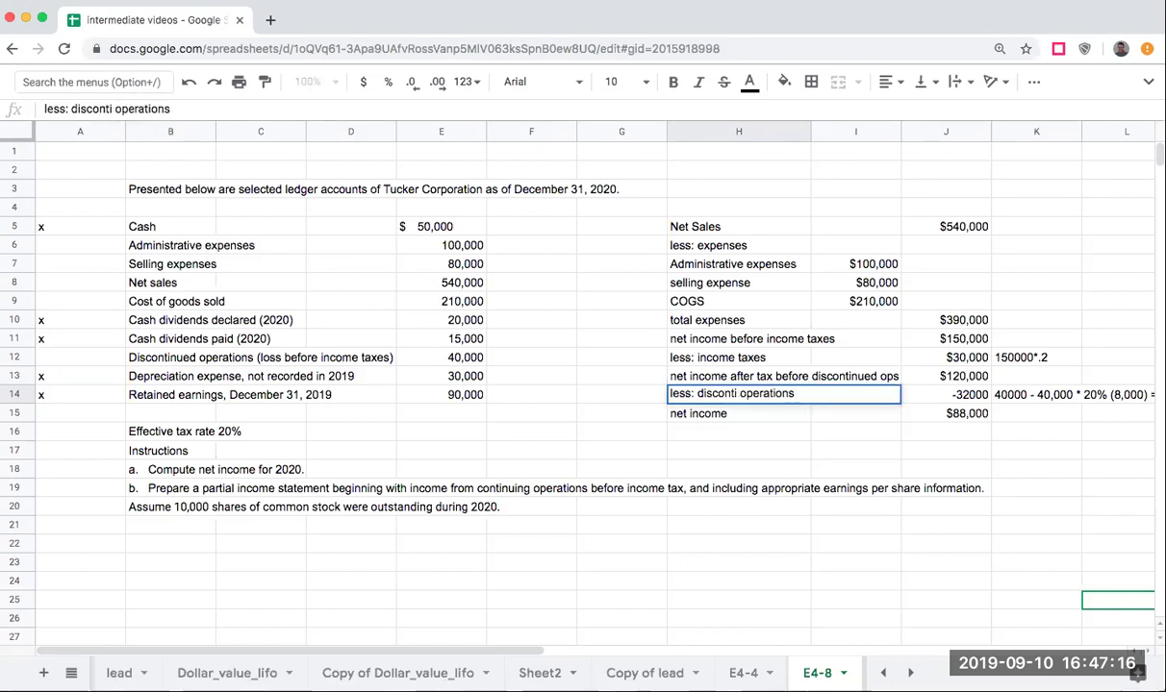
type("tinued")
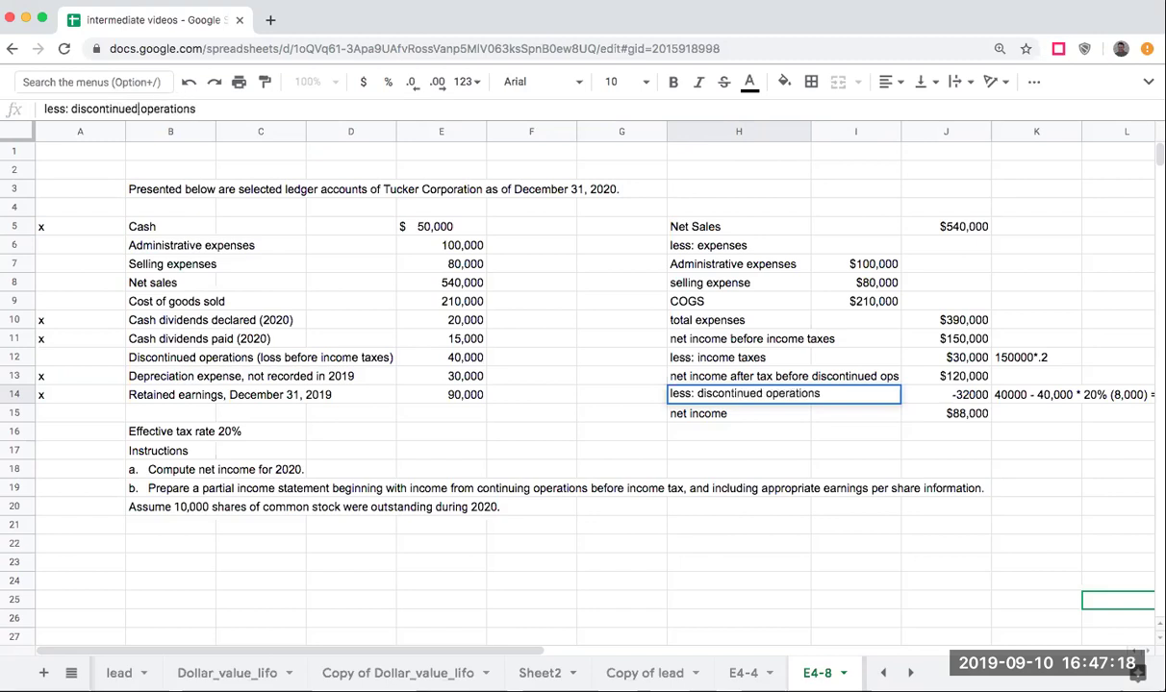
key("Return")
key("Up")
key("Down")
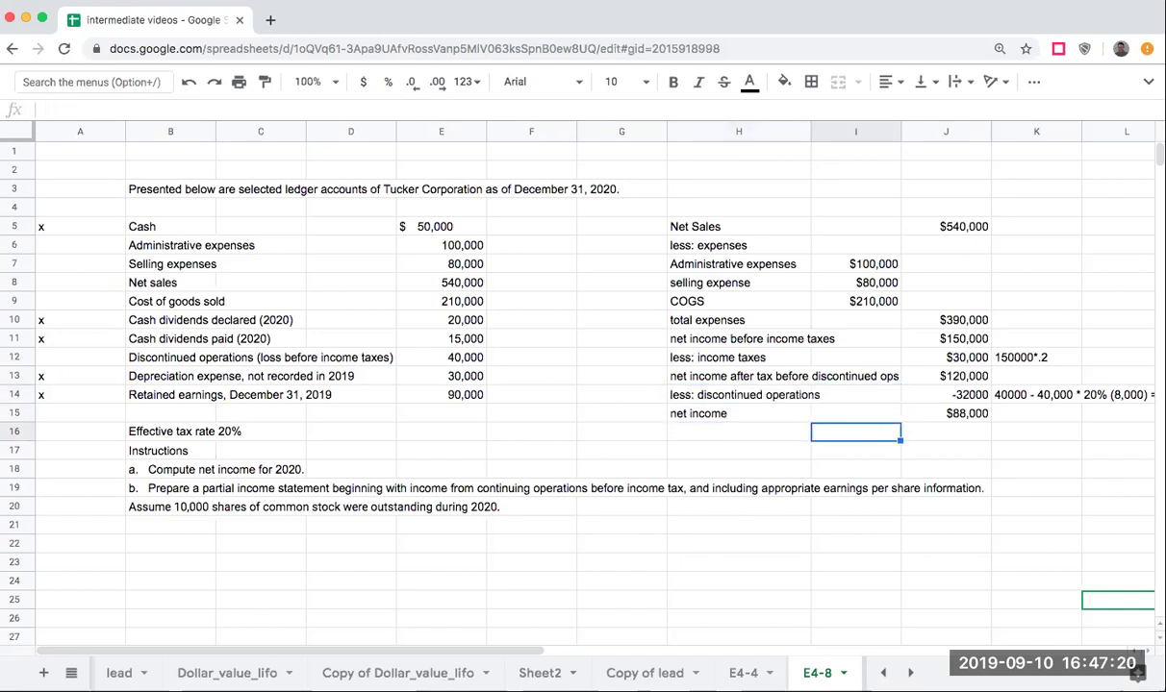
key("Down")
key("Up")
key("Right")
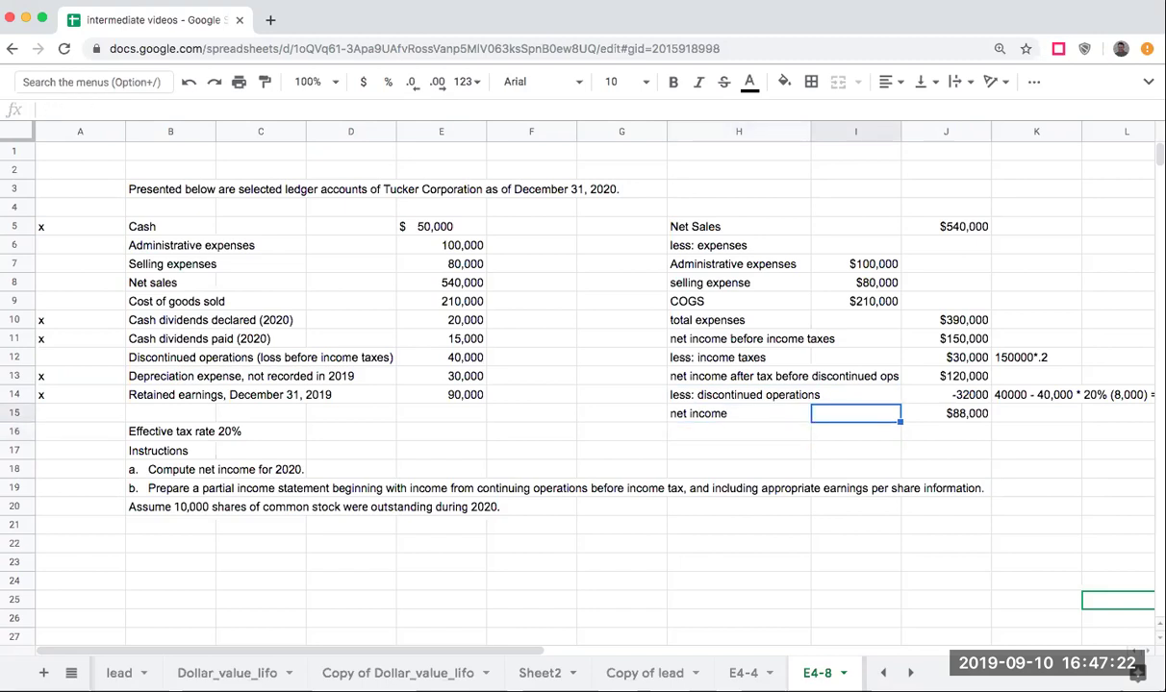
Step: Format the J14 amount as currency with no decimals, showing -$32,000
key("Right")
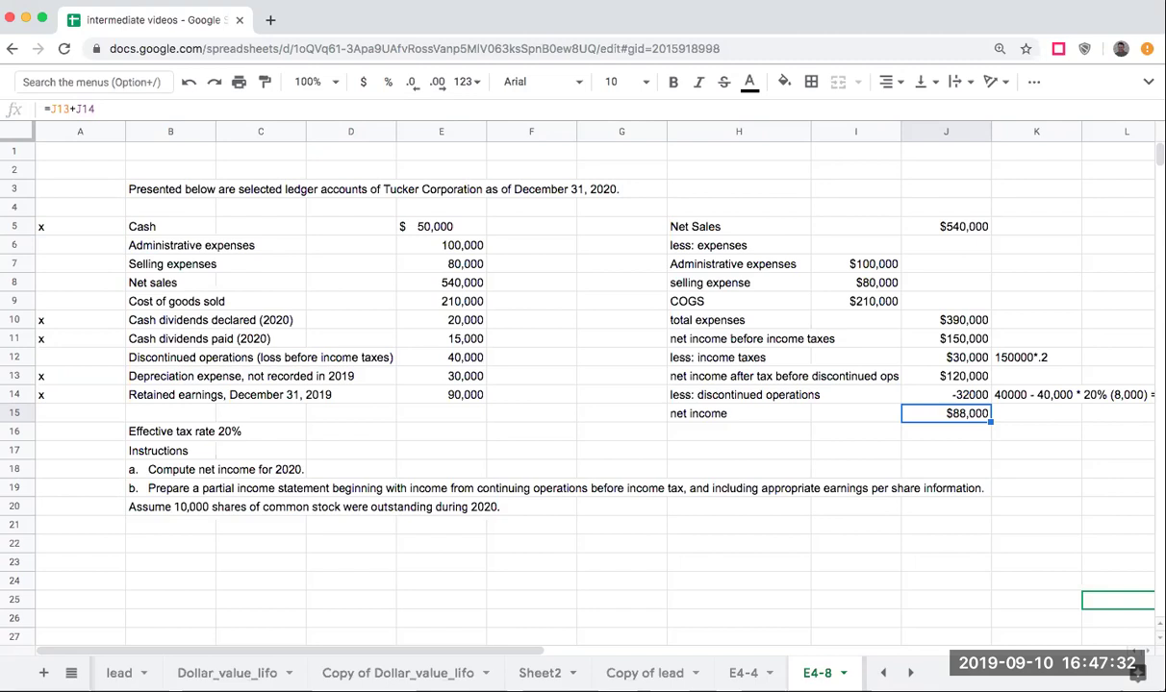
left_click(709, 436)
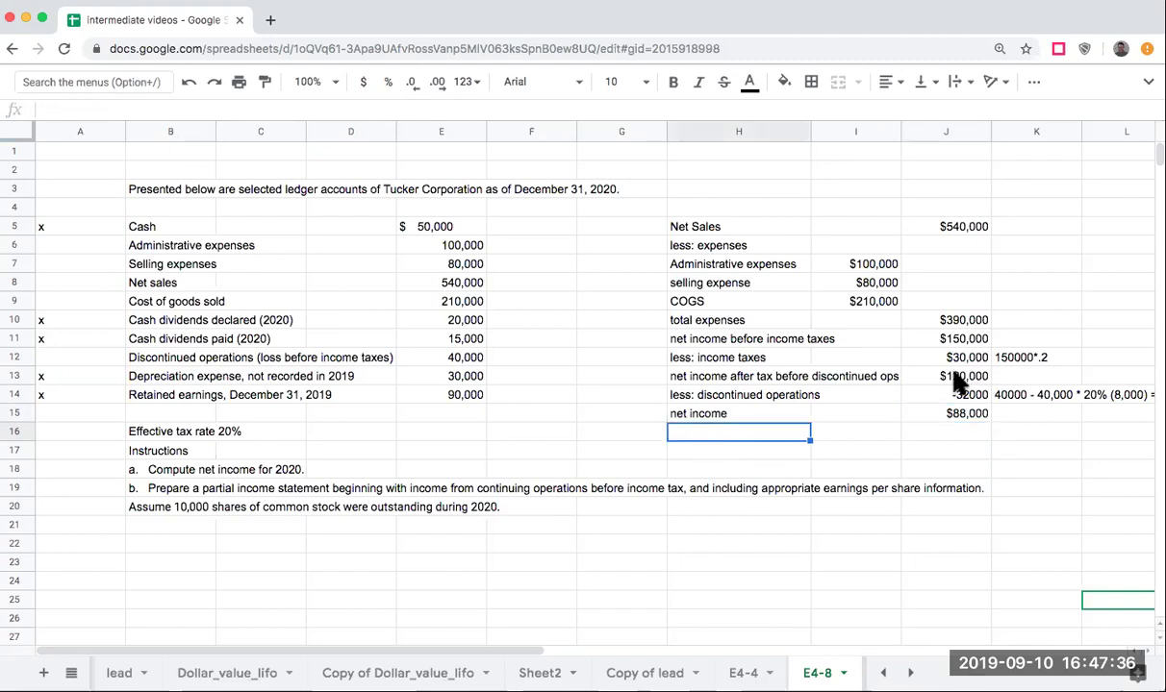
left_click(957, 397)
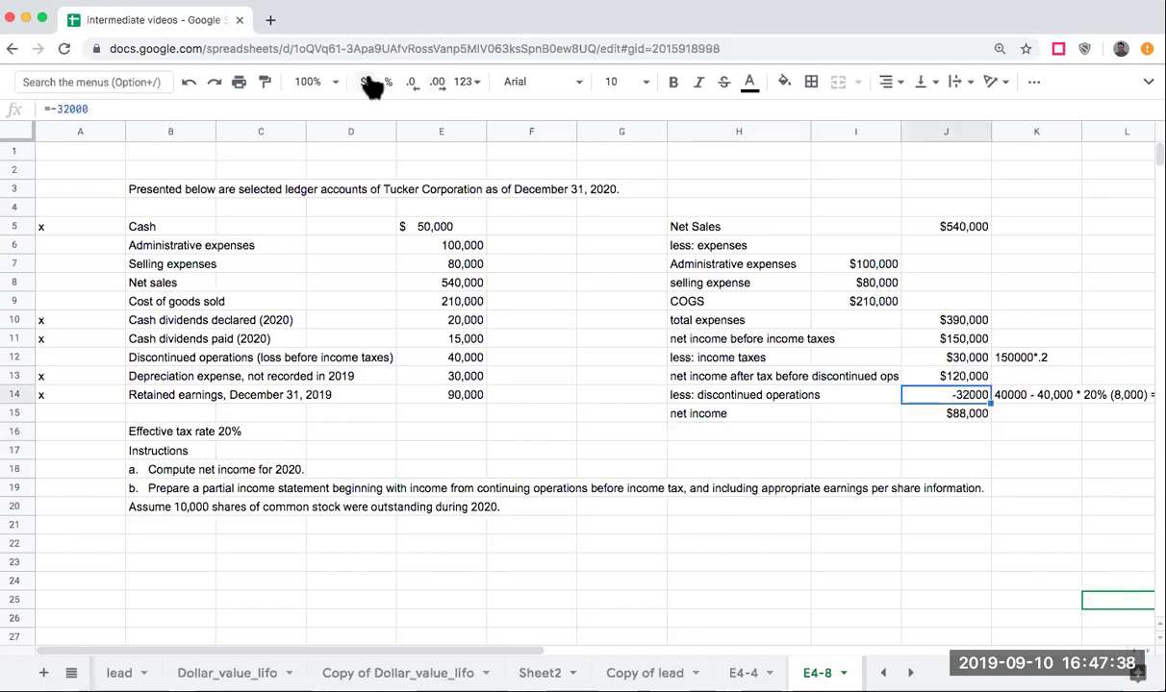
left_click(363, 82)
left_click(416, 84)
left_click(417, 84)
left_click(760, 381)
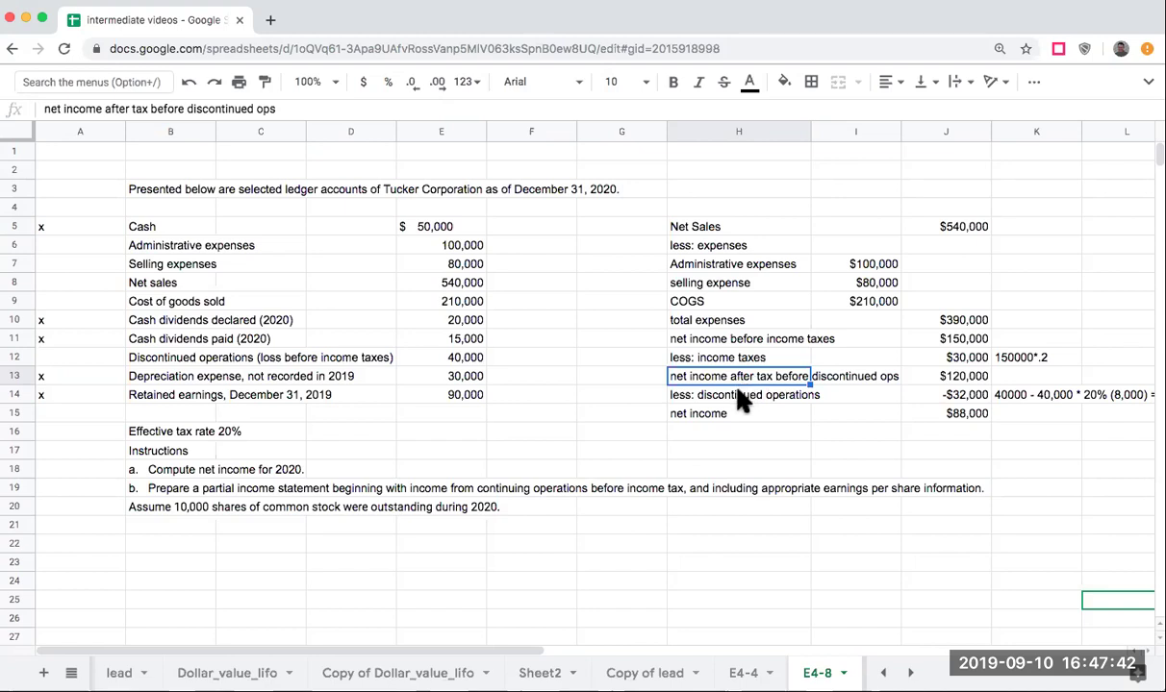
Step: Select cell H21 to begin an earnings per share table
left_click(734, 396)
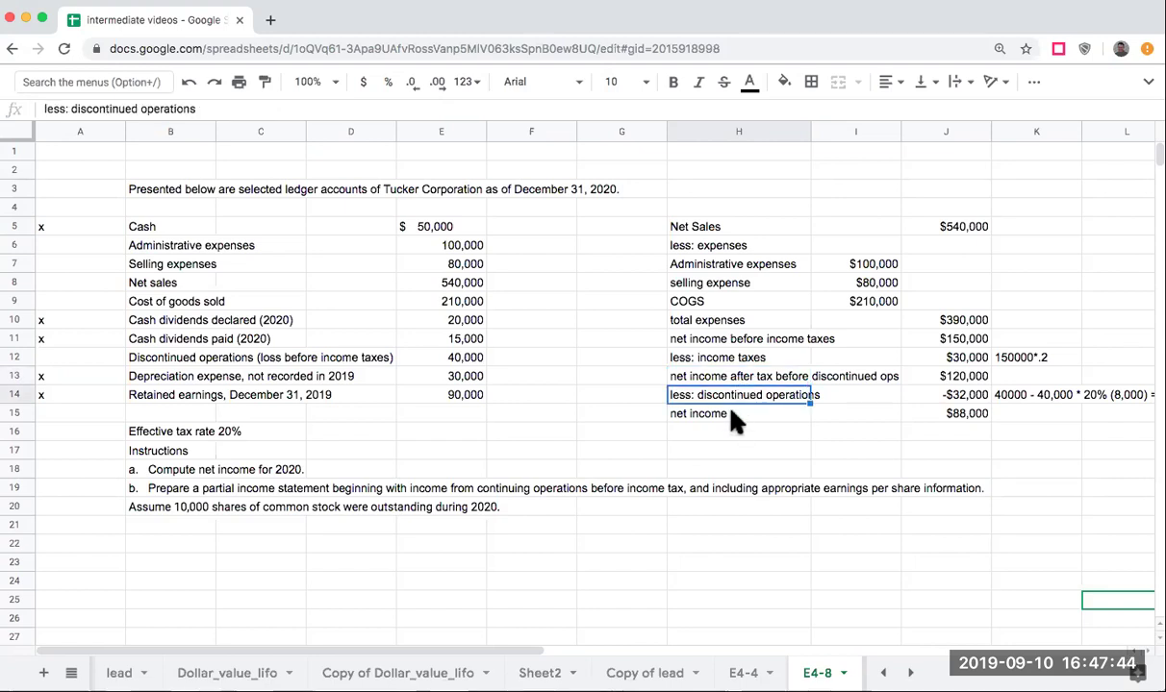
left_click(731, 425)
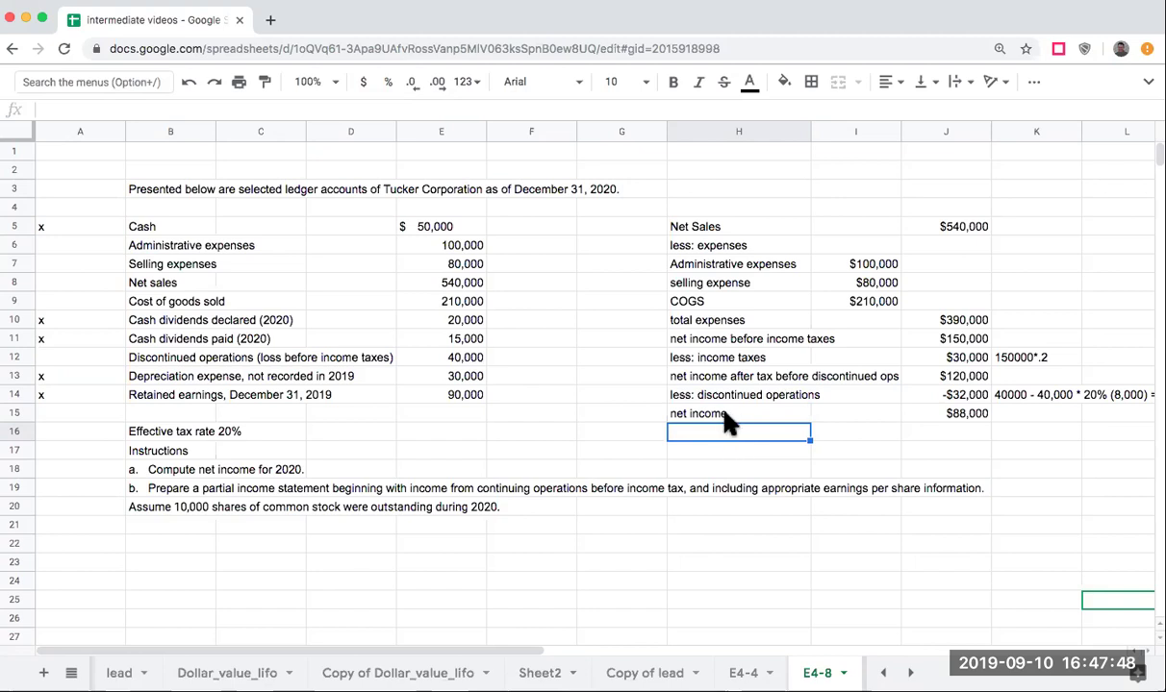
left_click(725, 413)
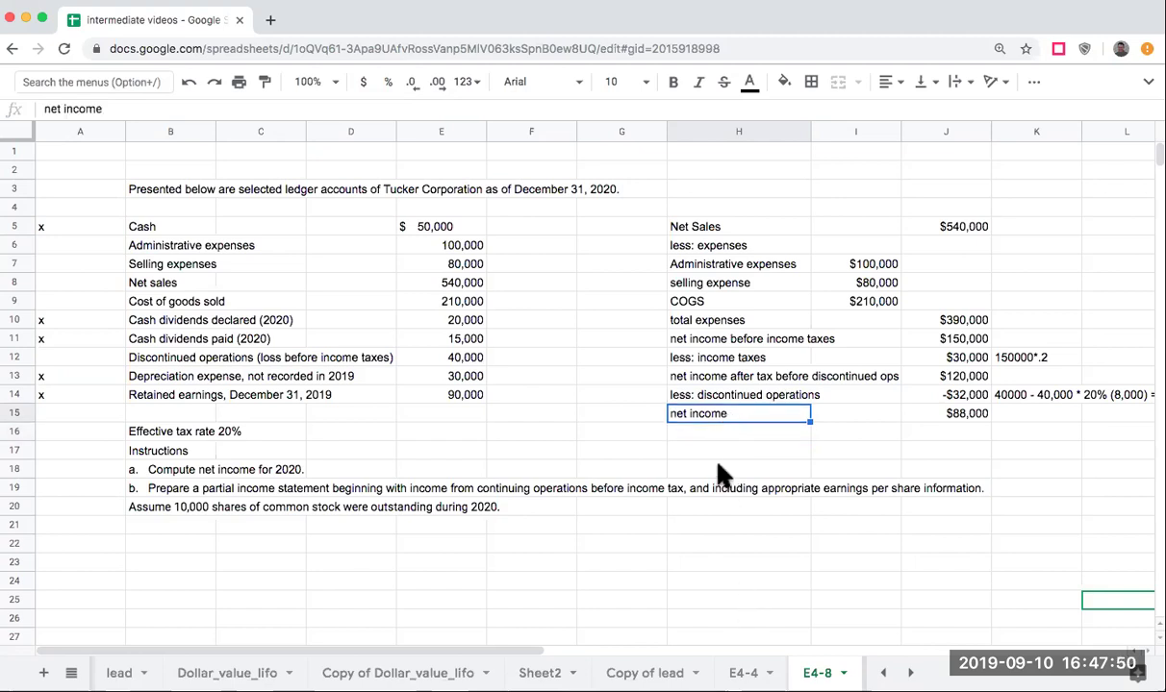
left_click(731, 508)
left_click(733, 529)
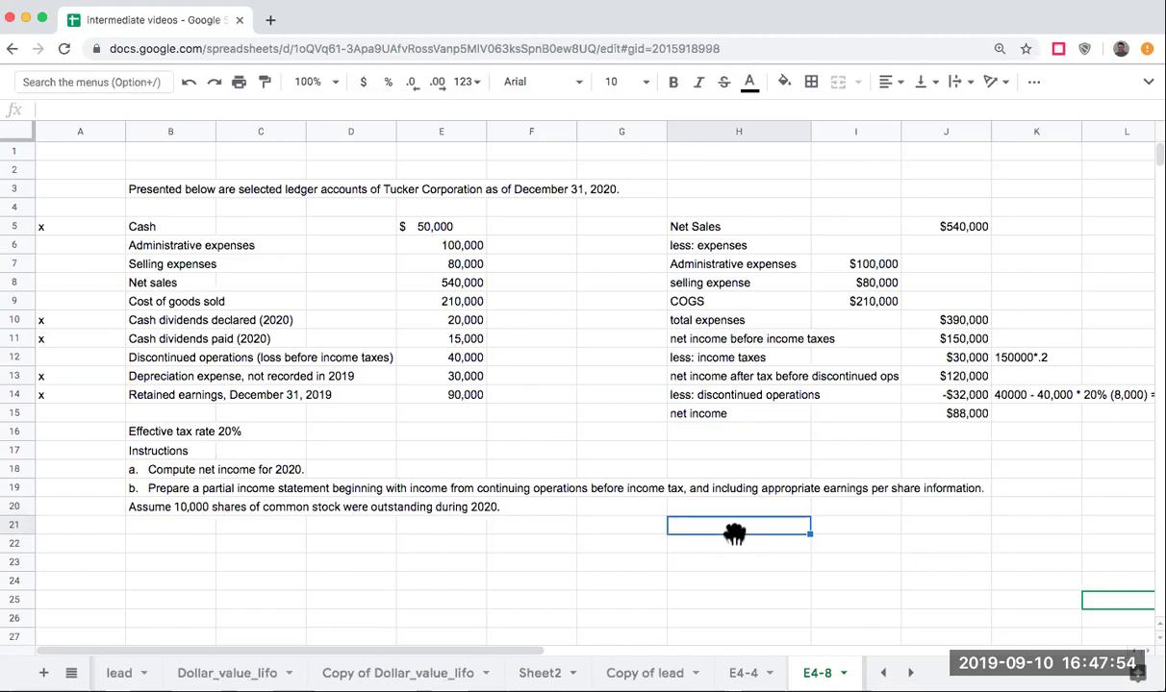
Step: Add an 'earnings per share' heading with 'net income' and 'average shares outstanding' labels
type("earnings per shares")
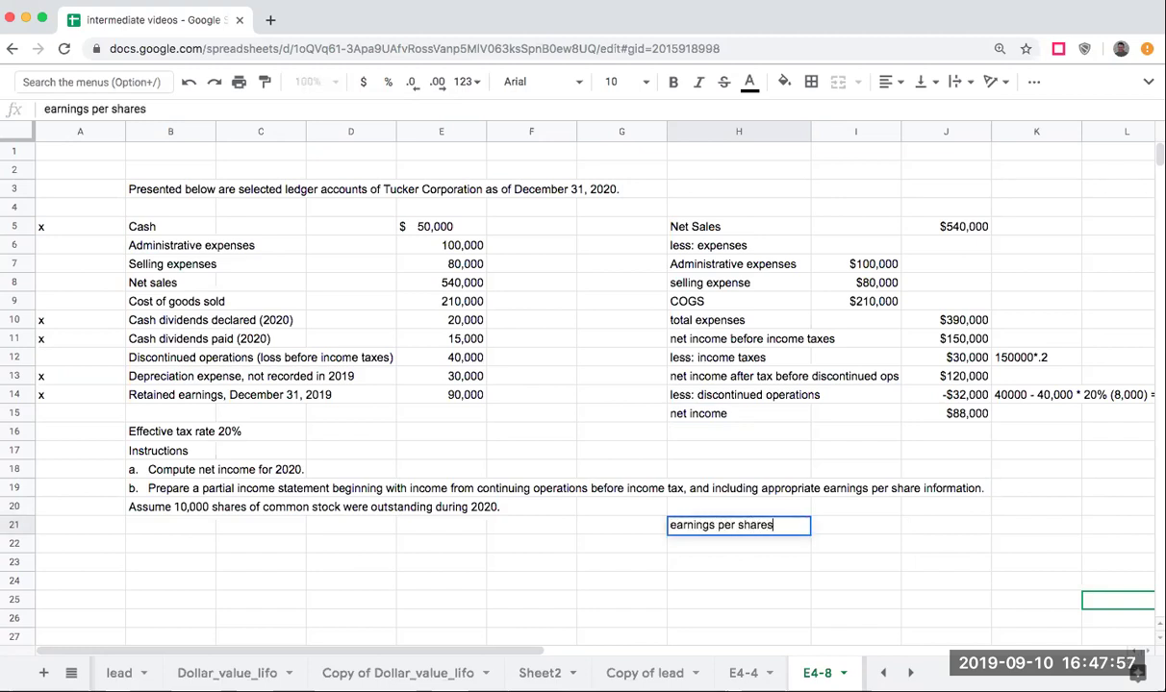
key("BackSpace")
key("Return")
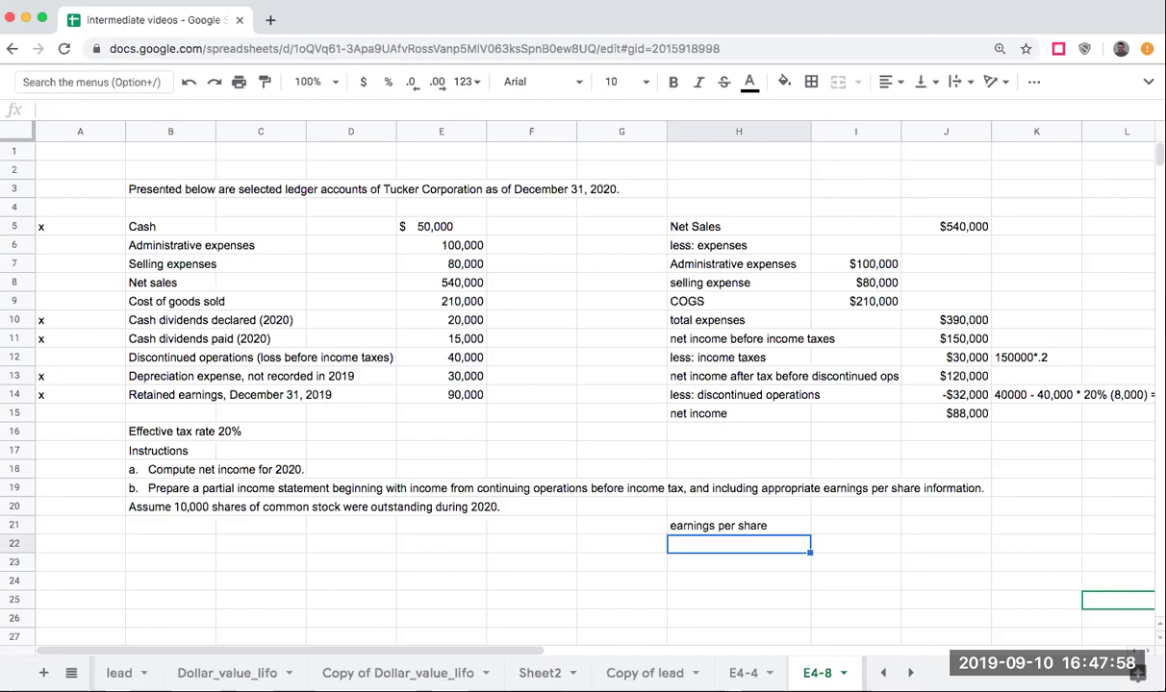
key("Down")
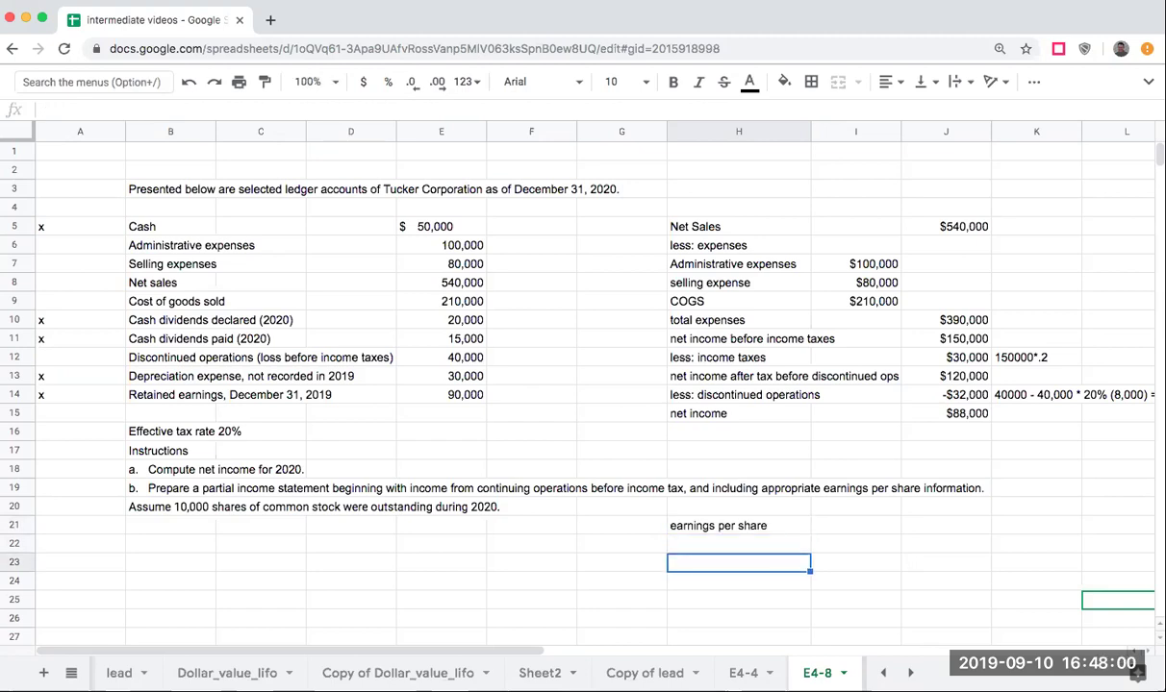
type("net income -")
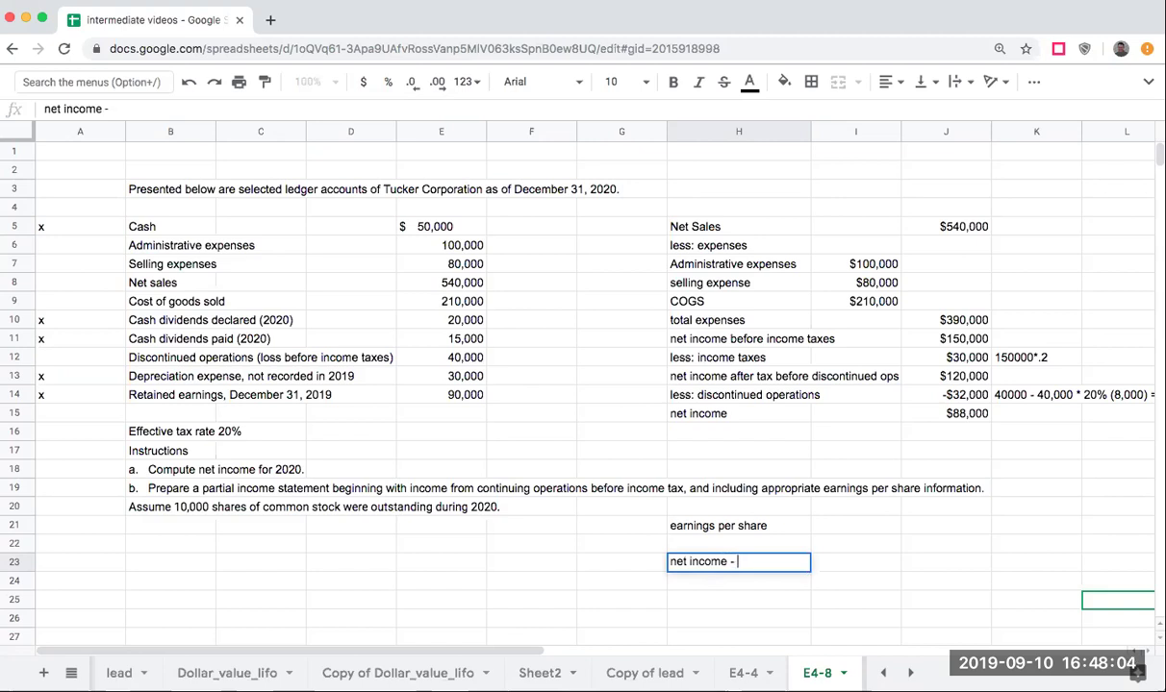
key("BackSpace")
key("BackSpace")
key("BackSpace")
key("Return")
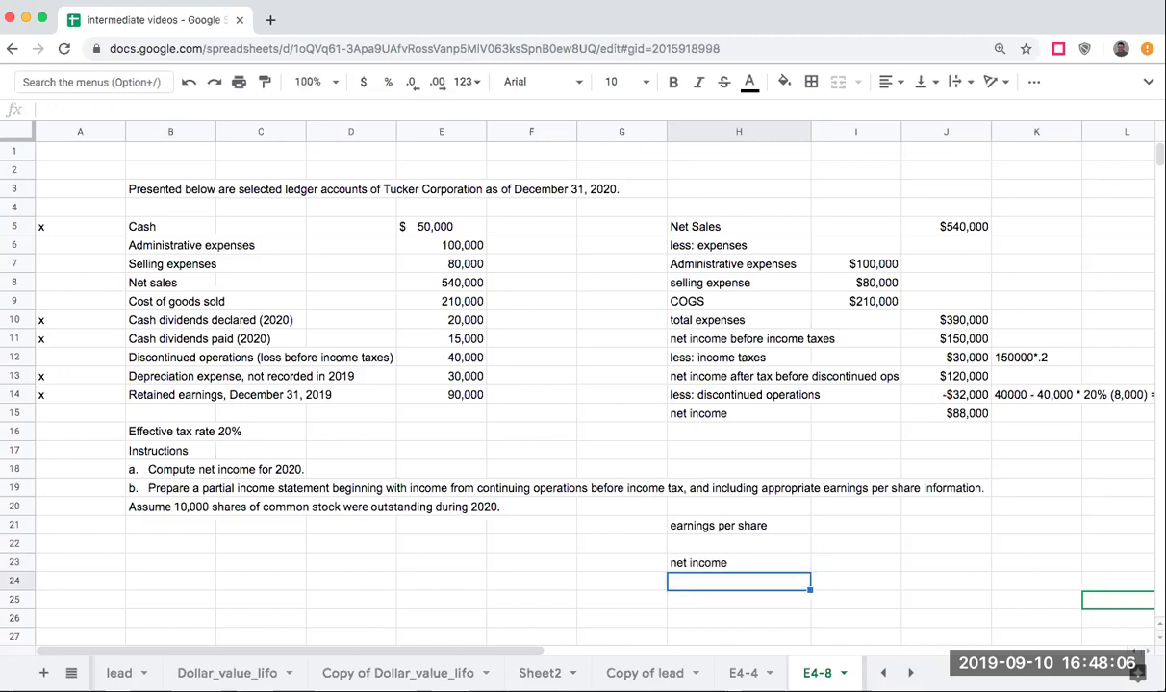
type("avar")
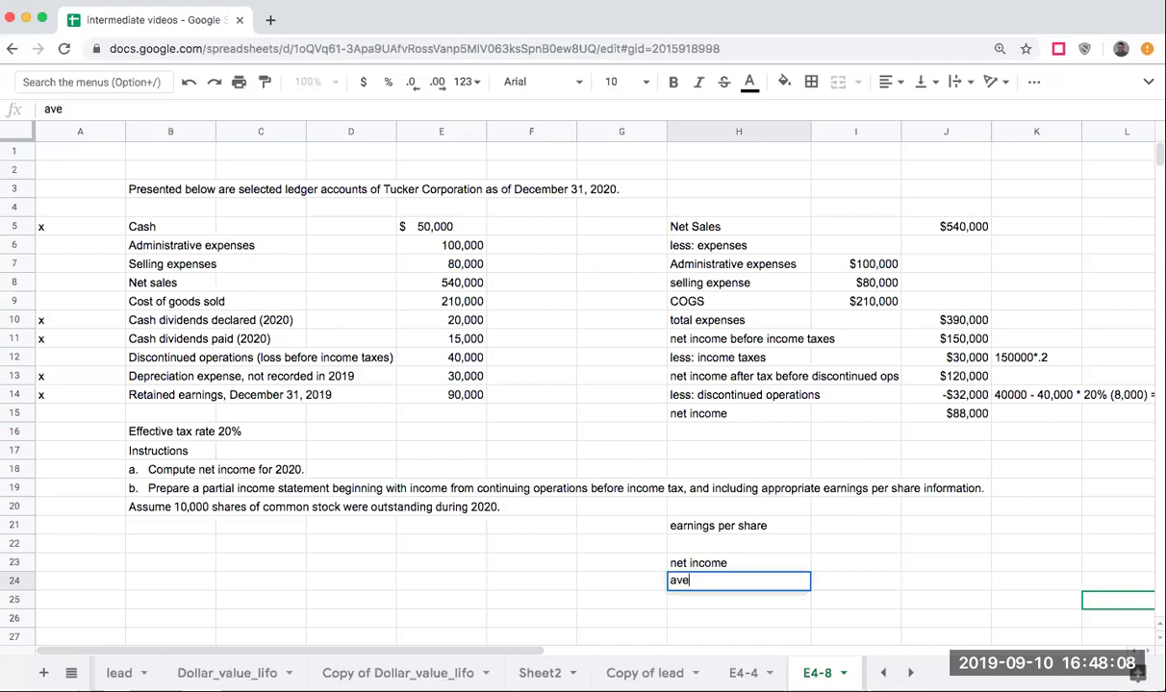
type("rage shares out")
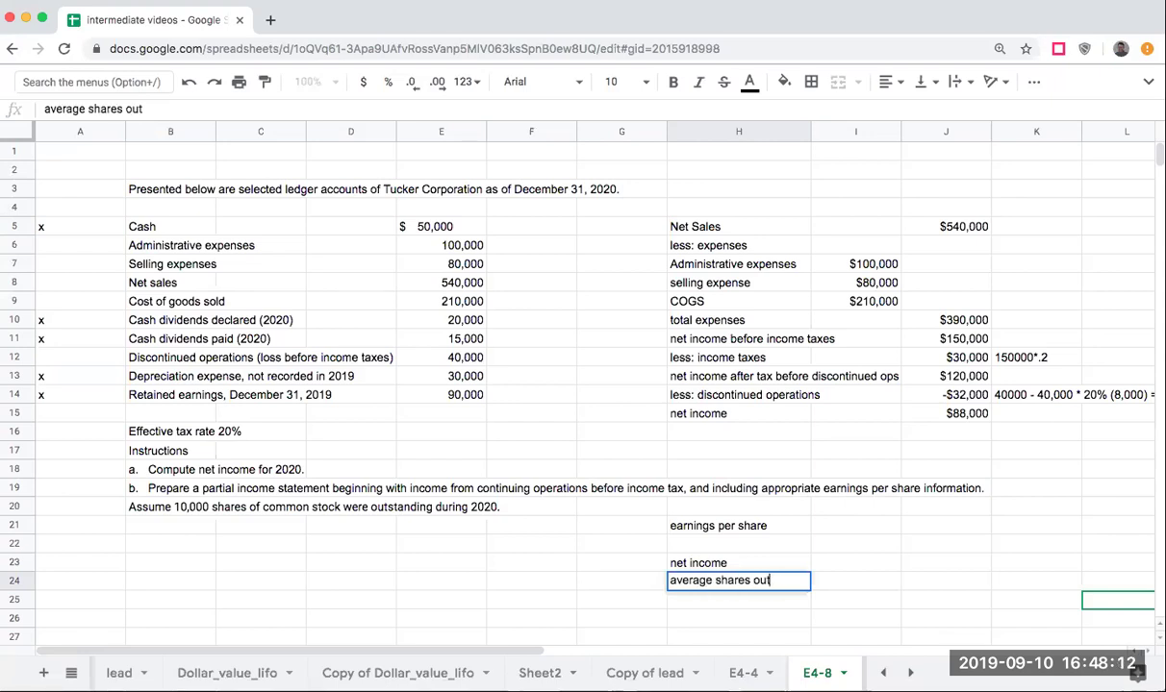
type("standing")
key("Tab")
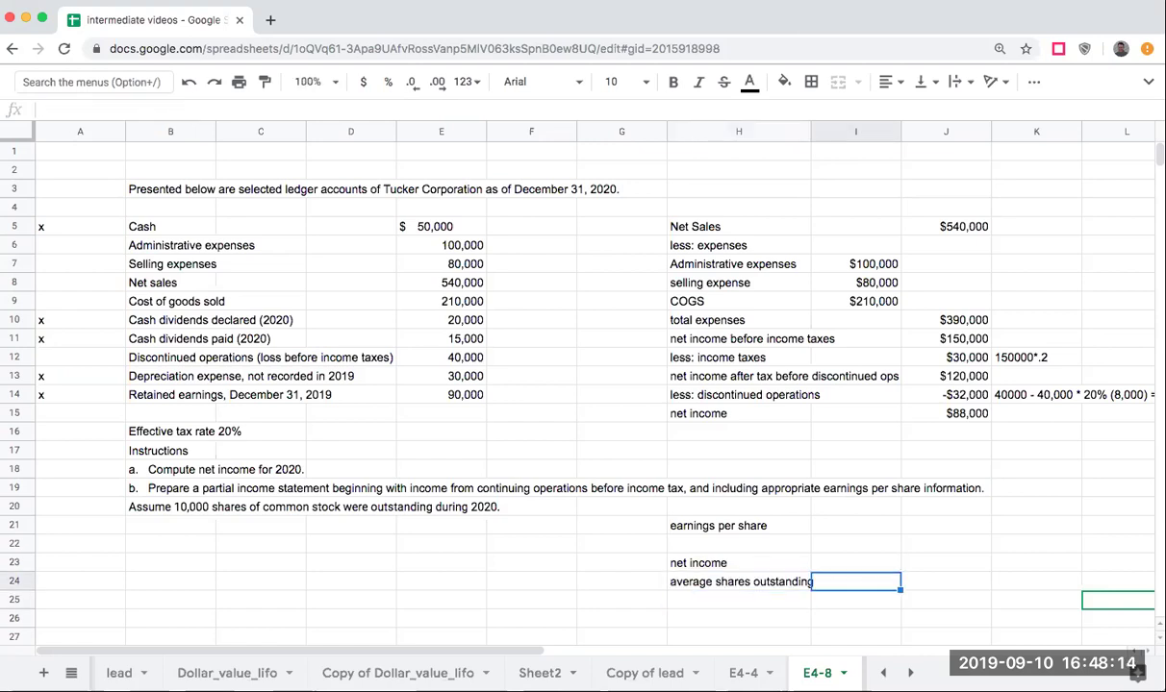
Step: Enter a formula in J23 referencing the row 13 continuing-operations label
key("Up")
key("Right")
key("Right")
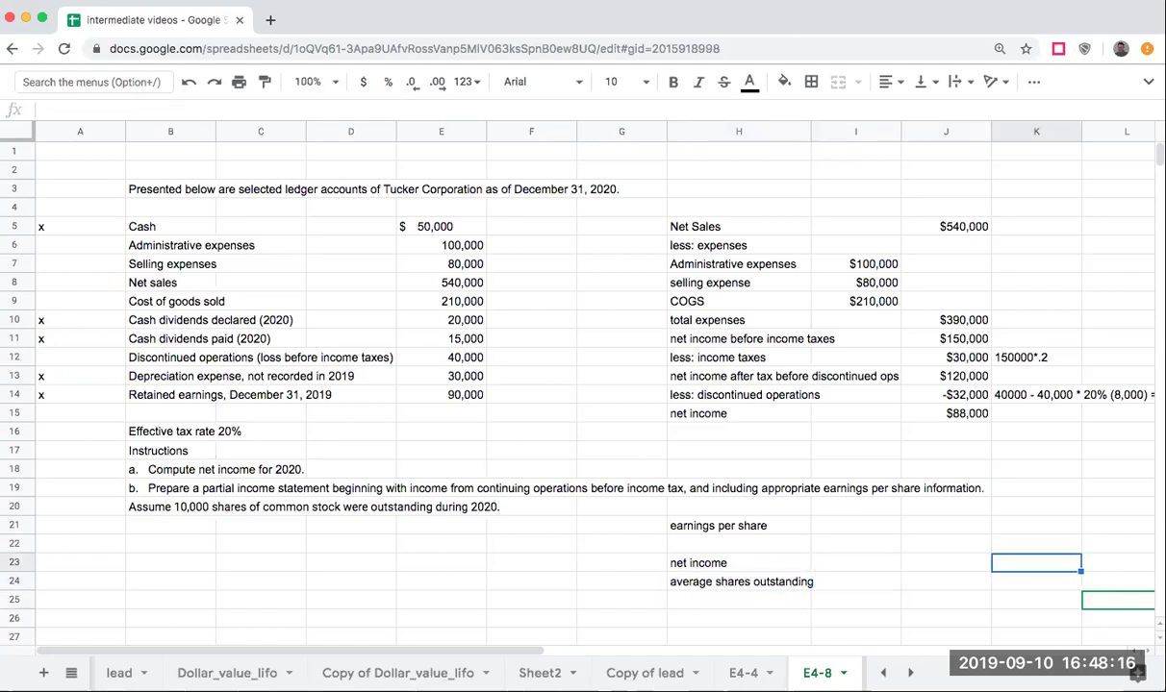
key("Left")
key("Up")
key("Down")
key("Left")
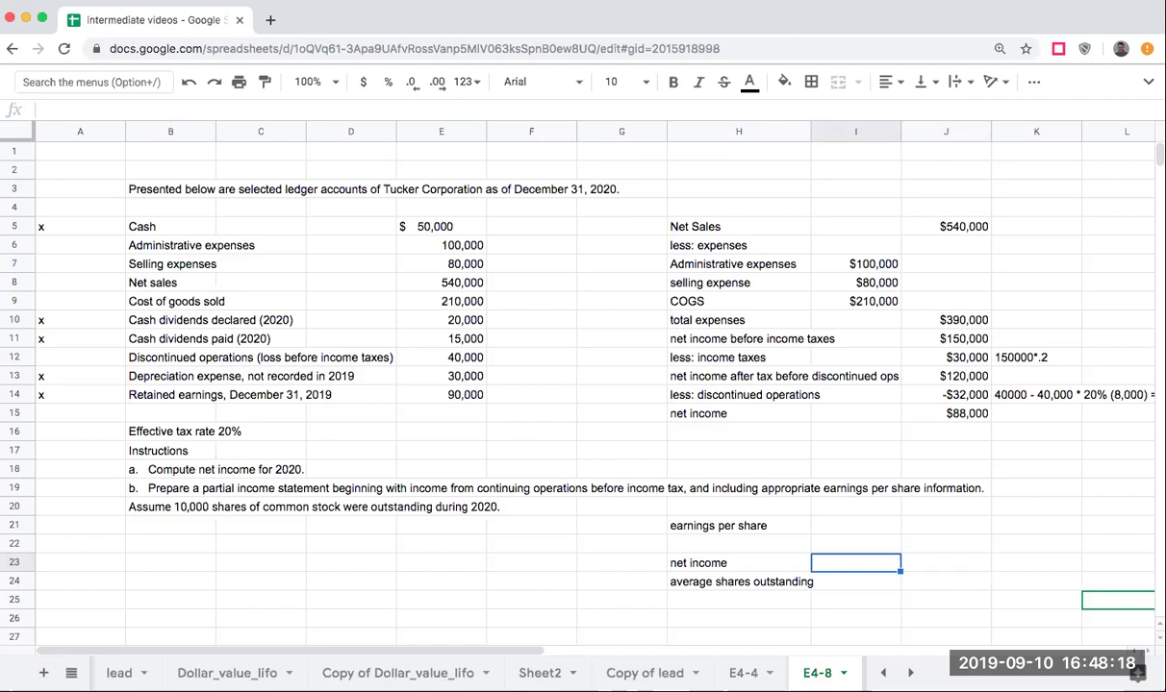
key("Left")
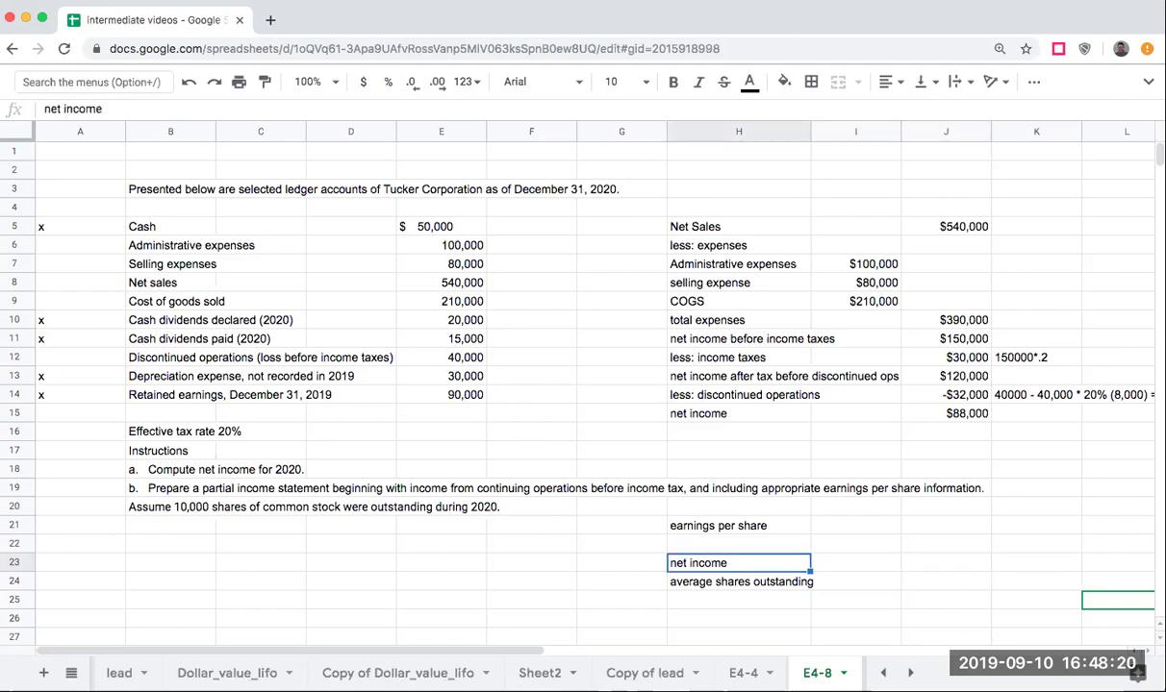
key("Right")
key("Right")
type("+")
key("Left")
key("Left")
key("Up")
key("Up")
key("Up")
key("Up")
key("Up")
key("Up")
key("Up")
key("Up")
key("Up")
key("Up")
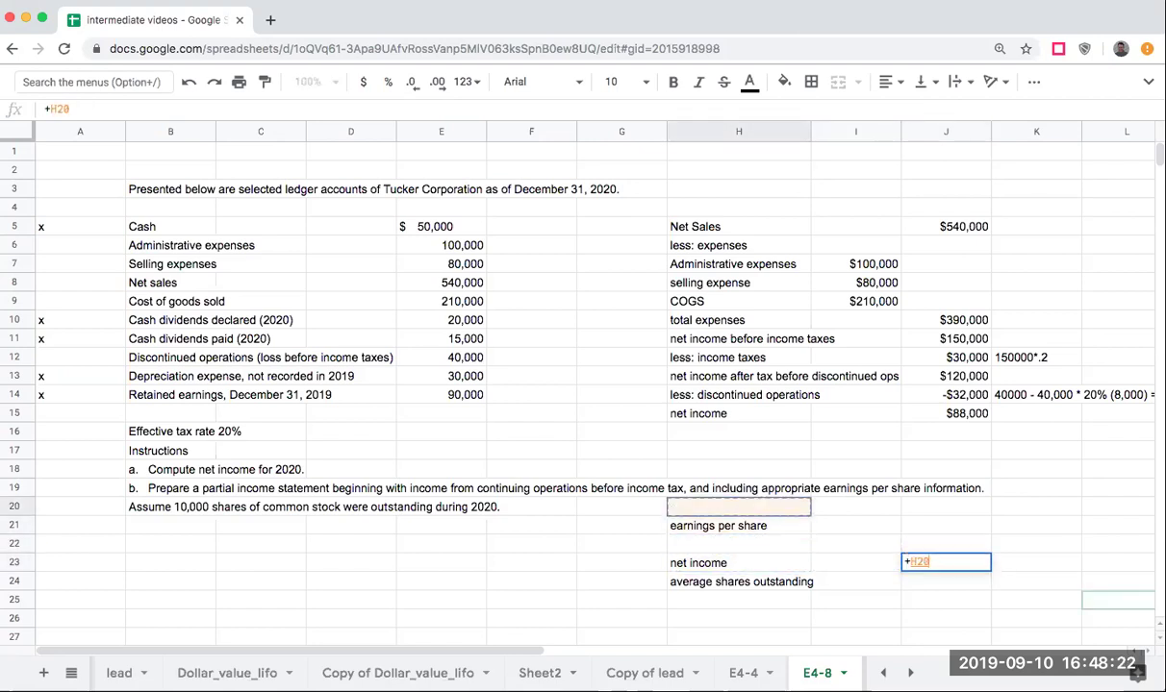
key("Return")
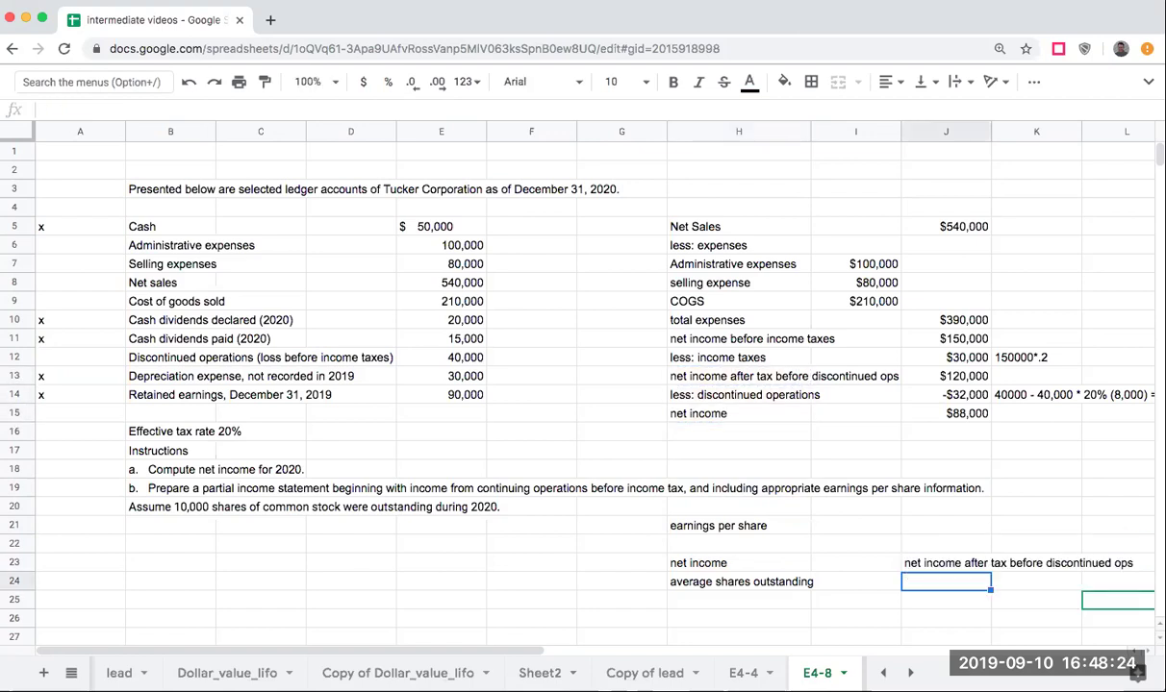
Step: Start a reference formula in M23 pointing up column J
key("Up")
key("Right")
key("Right")
key("Right")
type("+")
key("Left")
key("Left")
key("Left")
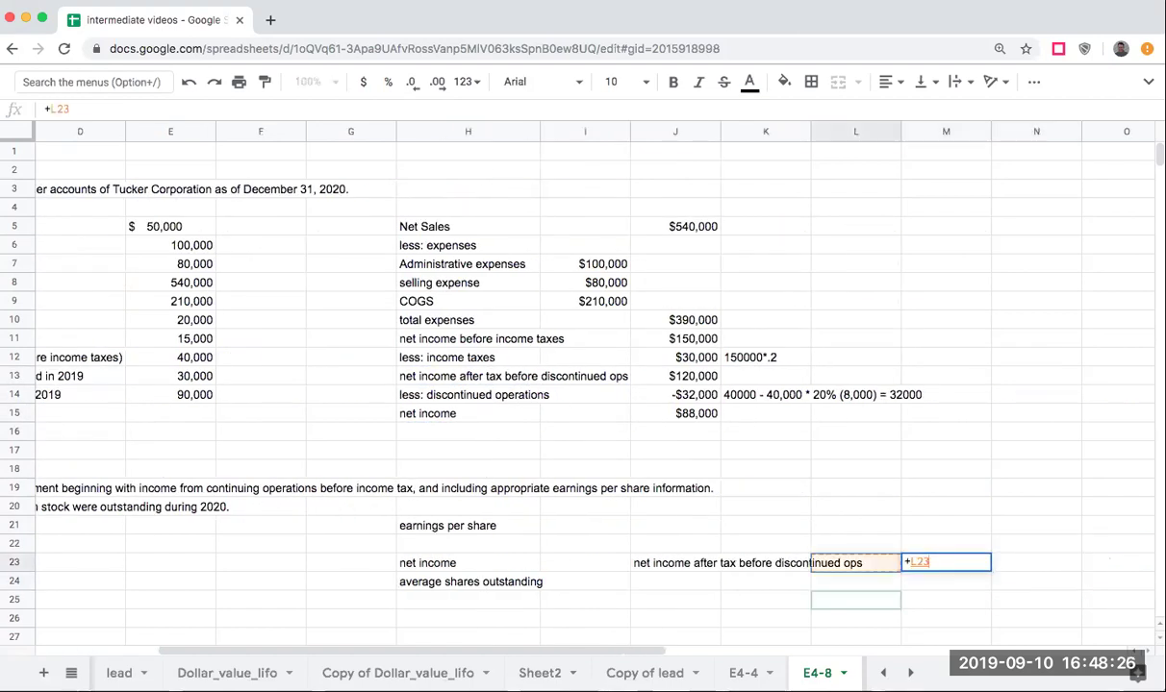
key("Up")
key("Up")
key("Up")
key("Up")
key("Up")
key("Up")
key("Up")
key("Up")
Step: Reference J13 in M23 so it shows the $120,000 income
key("Up")
key("Up")
key("Up")
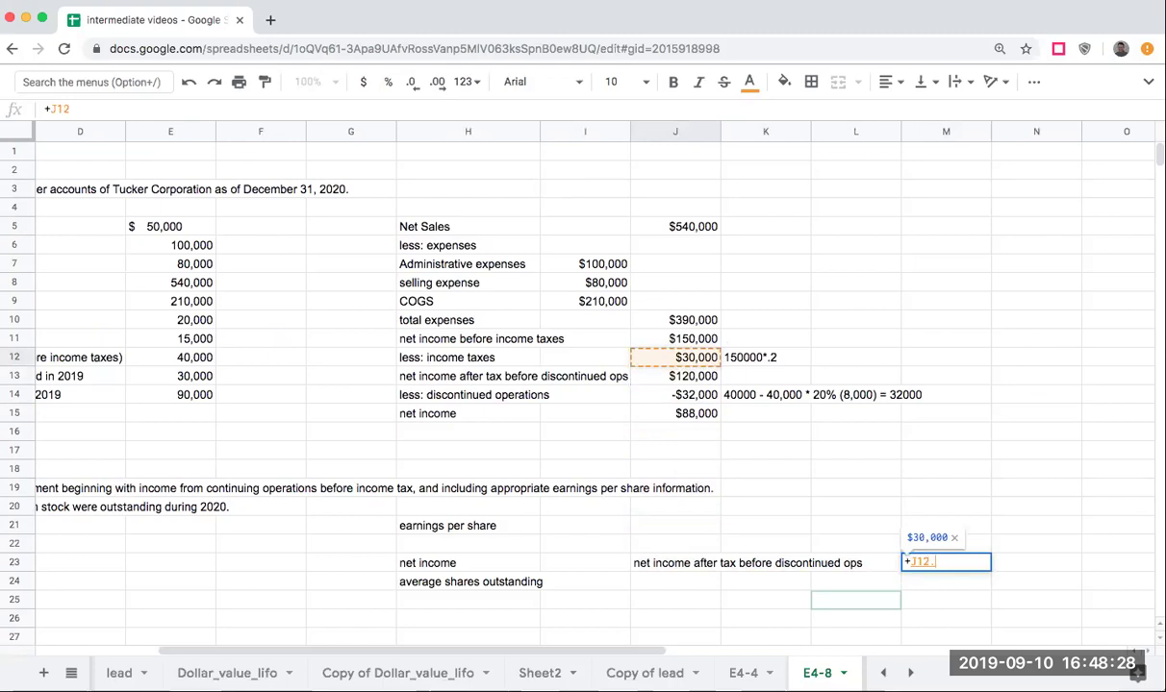
key("Return")
key("Up")
type("+")
key("Left")
key("Left")
key("Left")
key("Up")
key("Up")
key("Up")
key("Up")
key("Up")
key("Up")
key("Up")
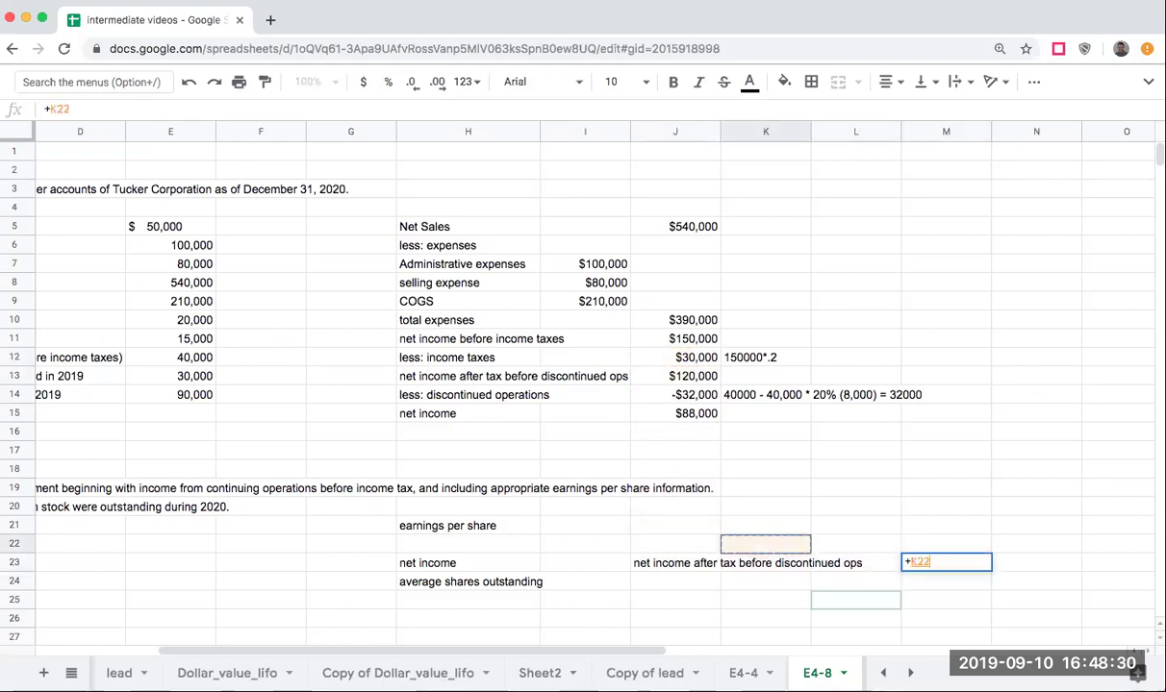
key("Up")
key("Up")
key("Up")
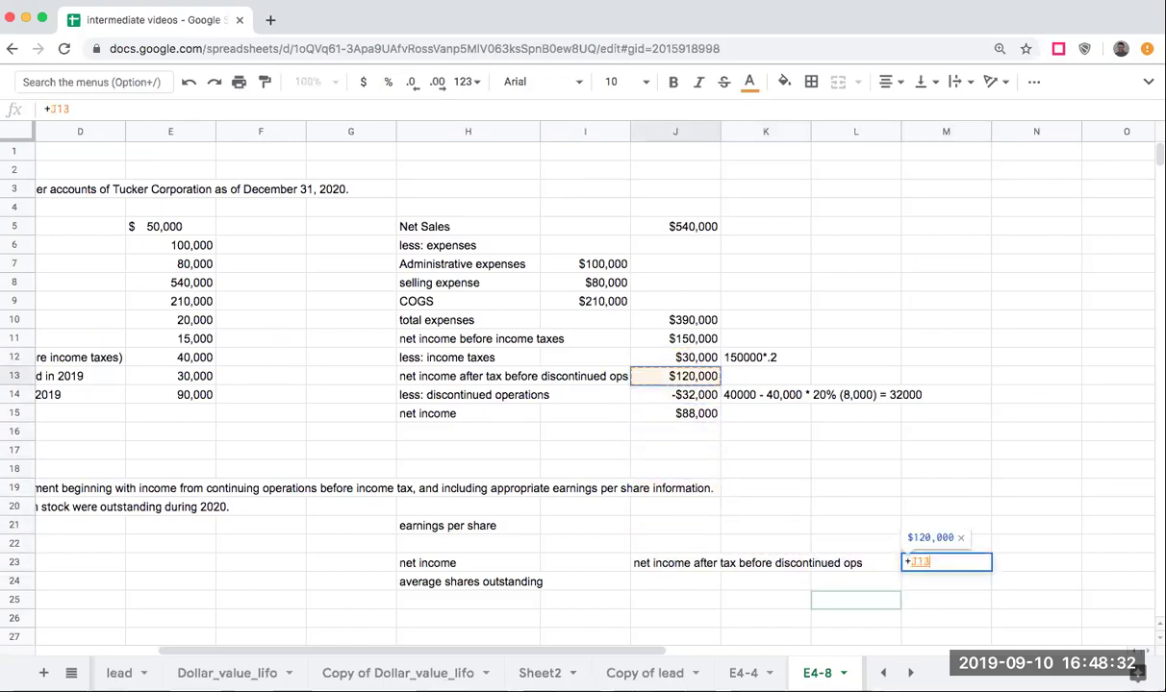
key("Tab")
key("Up")
Step: Add the 'avg shares o/s' heading with 10000 below it, plus an 'EPS' heading
type("ave")
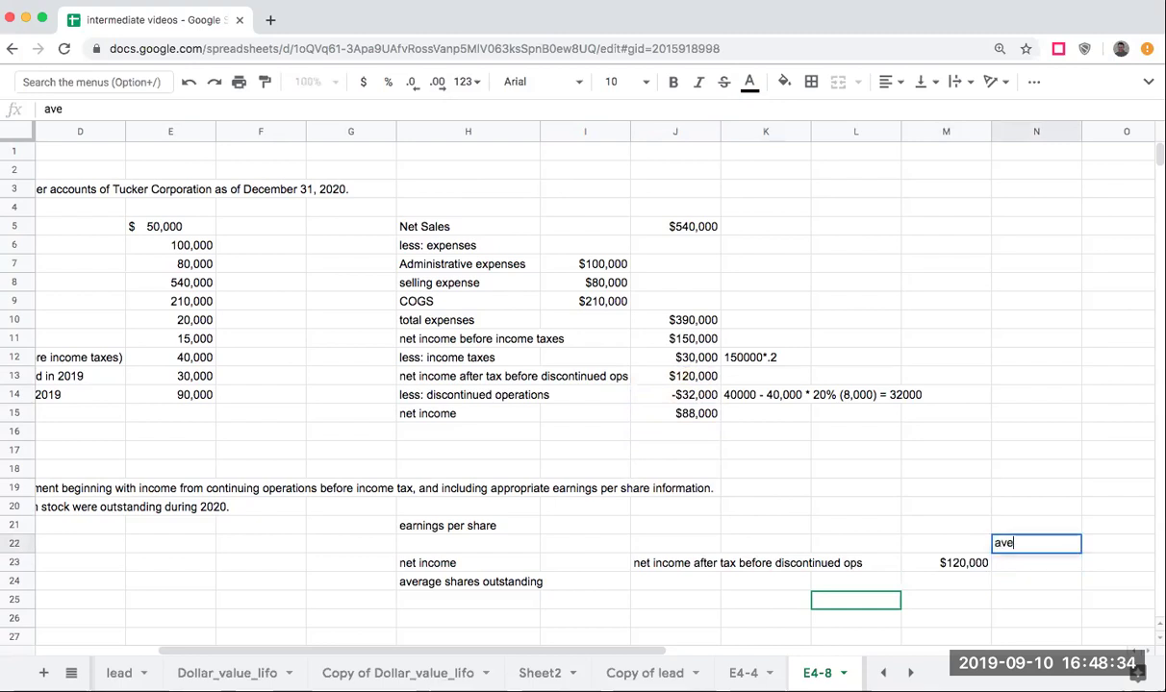
key("BackSpace")
type("g sah")
key("BackSpace")
key("BackSpace")
type("hares ")
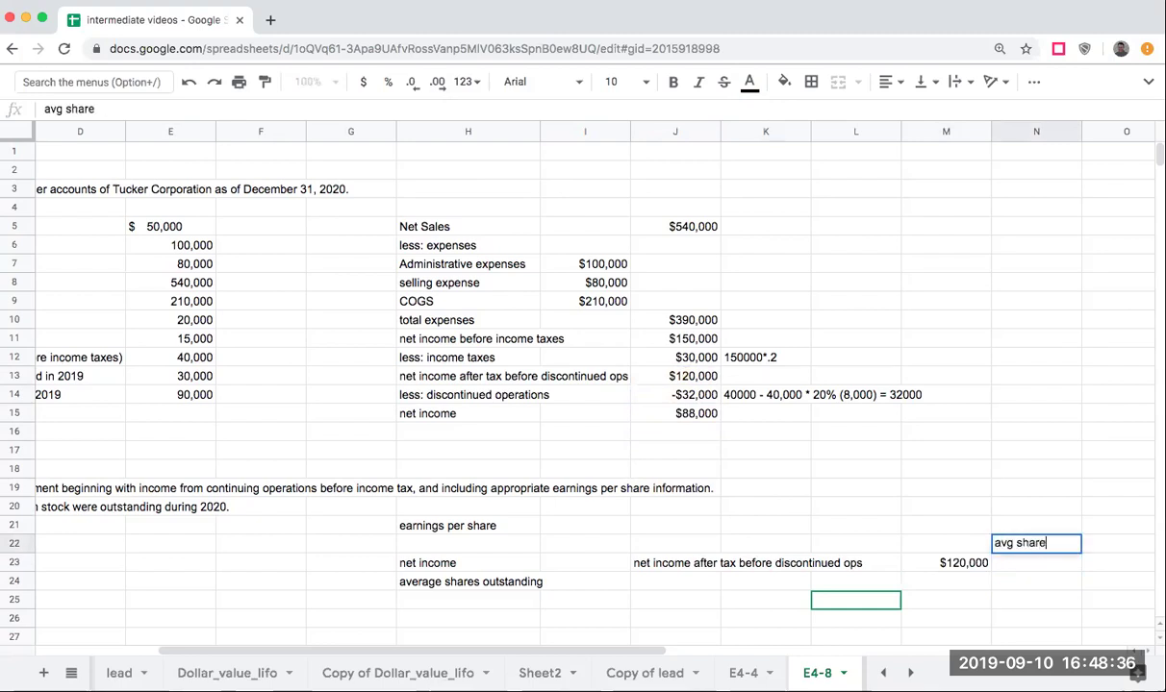
type("o/s")
key("Return")
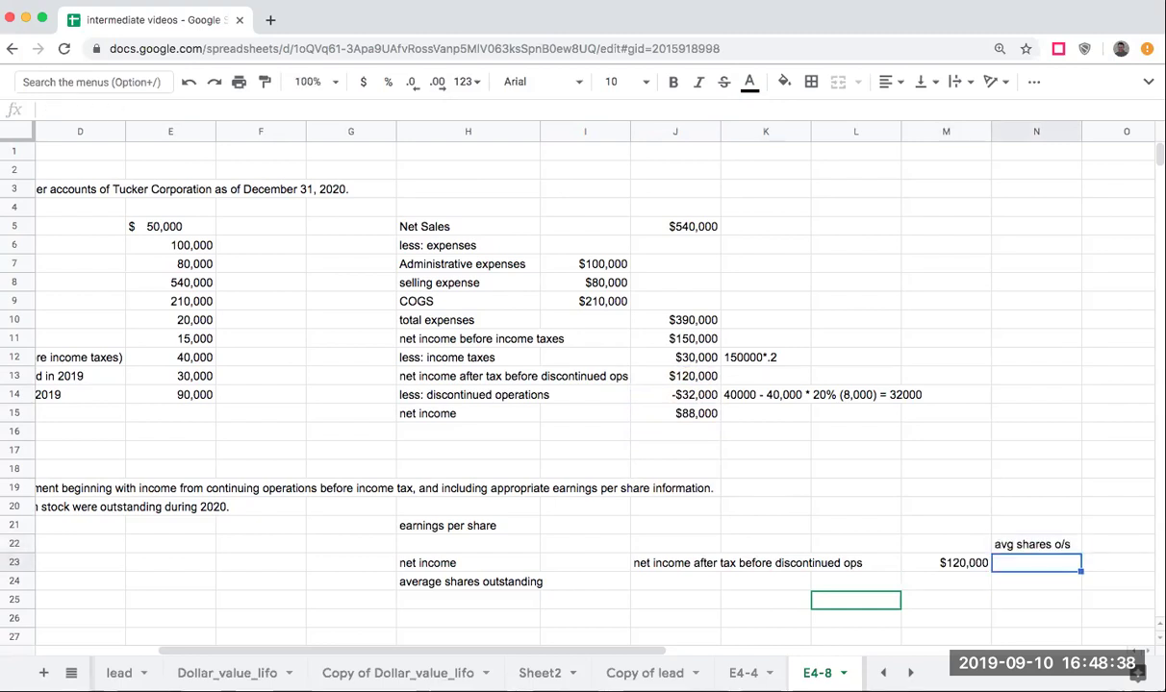
type("10000")
left_click(1116, 544)
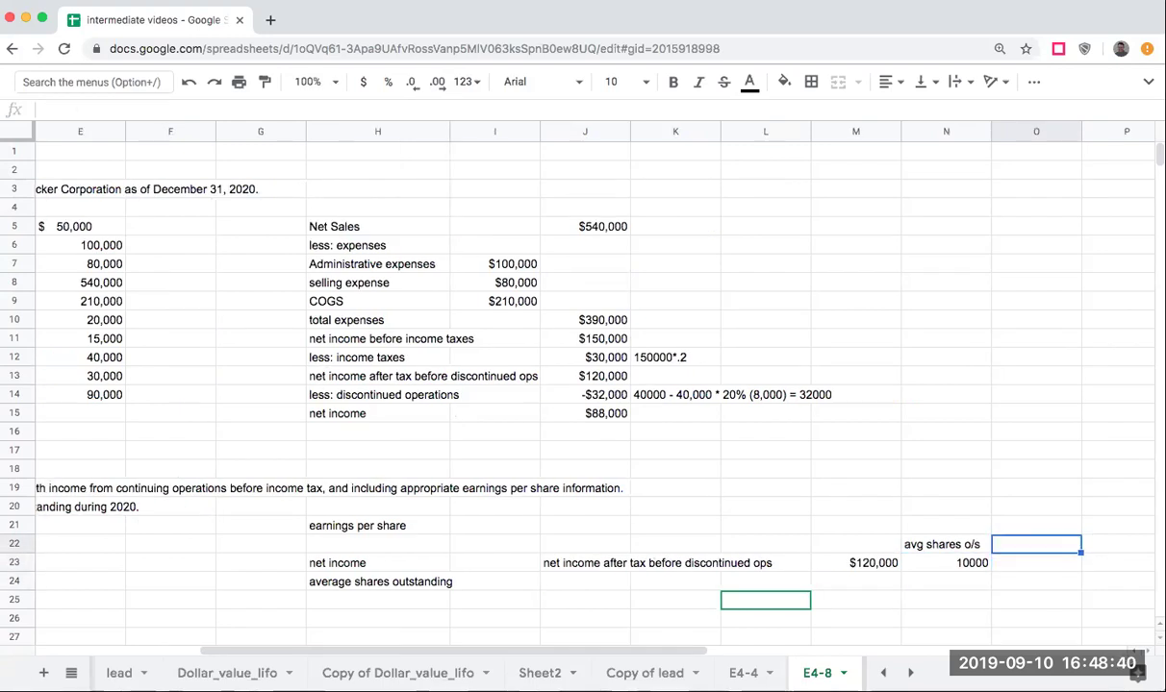
type("EPS")
key("Return")
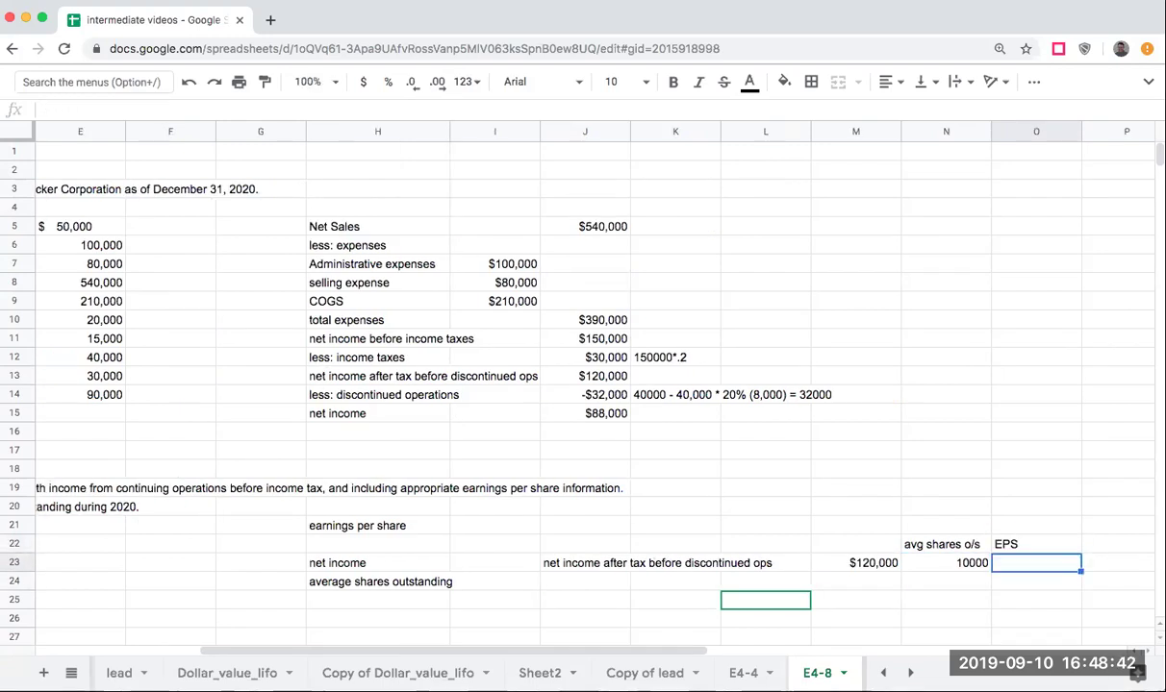
Step: Label the income column (A) in row 21
key("Left")
key("Left")
key("Up")
key("Up")
type("(A)")
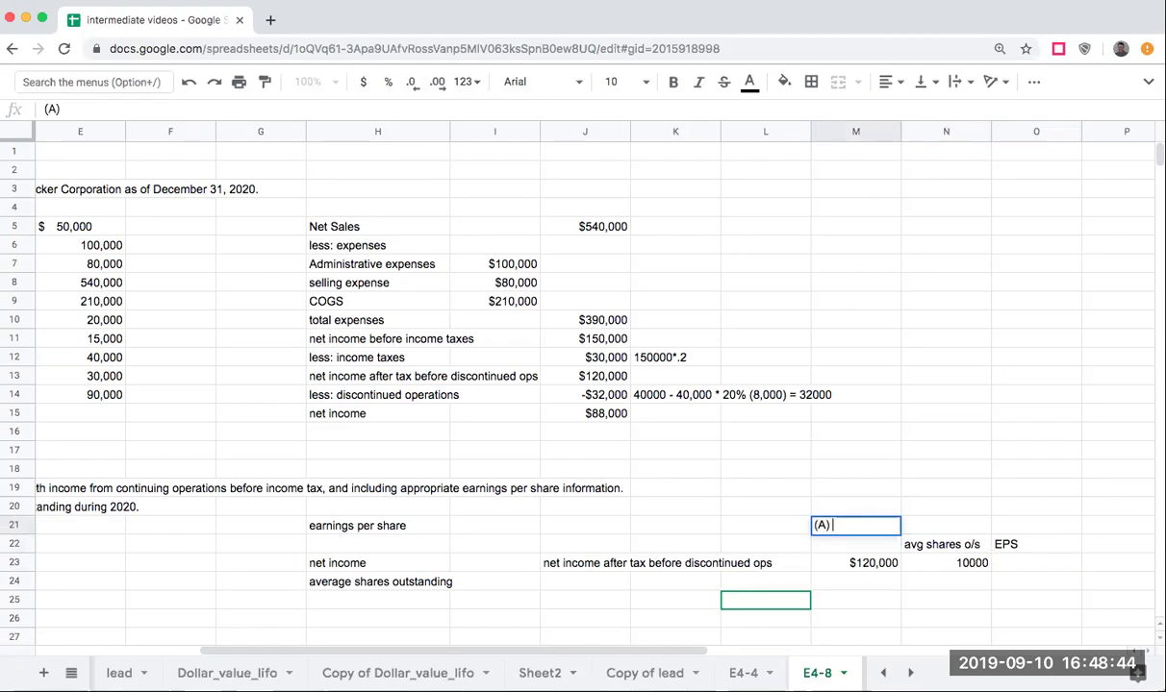
key("Tab")
key("Return")
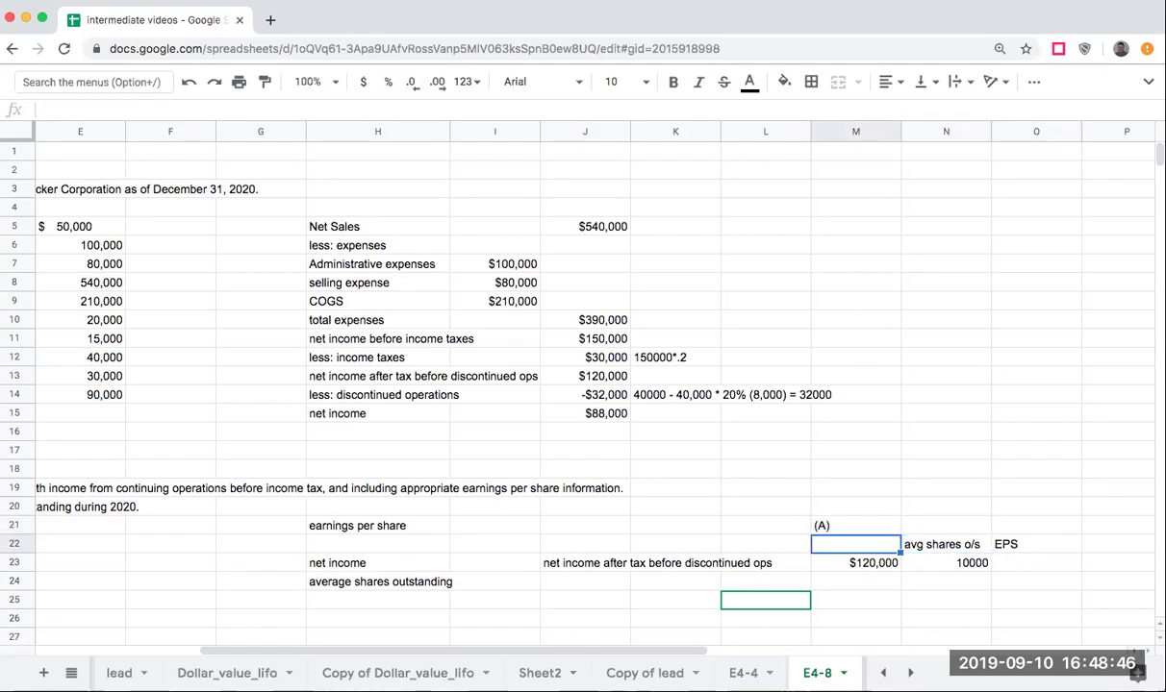
Step: Label the shares column (B) in N21
key("Down")
key("Left")
key("Right")
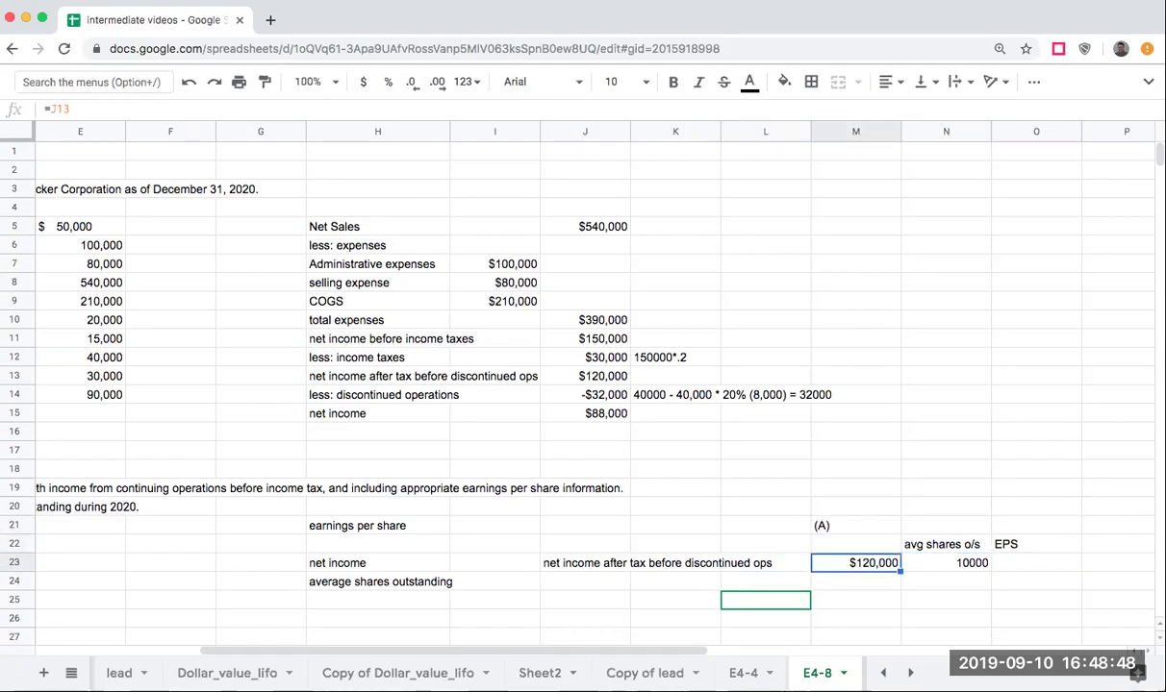
key("Right")
key("Up")
key("Up")
type("A")
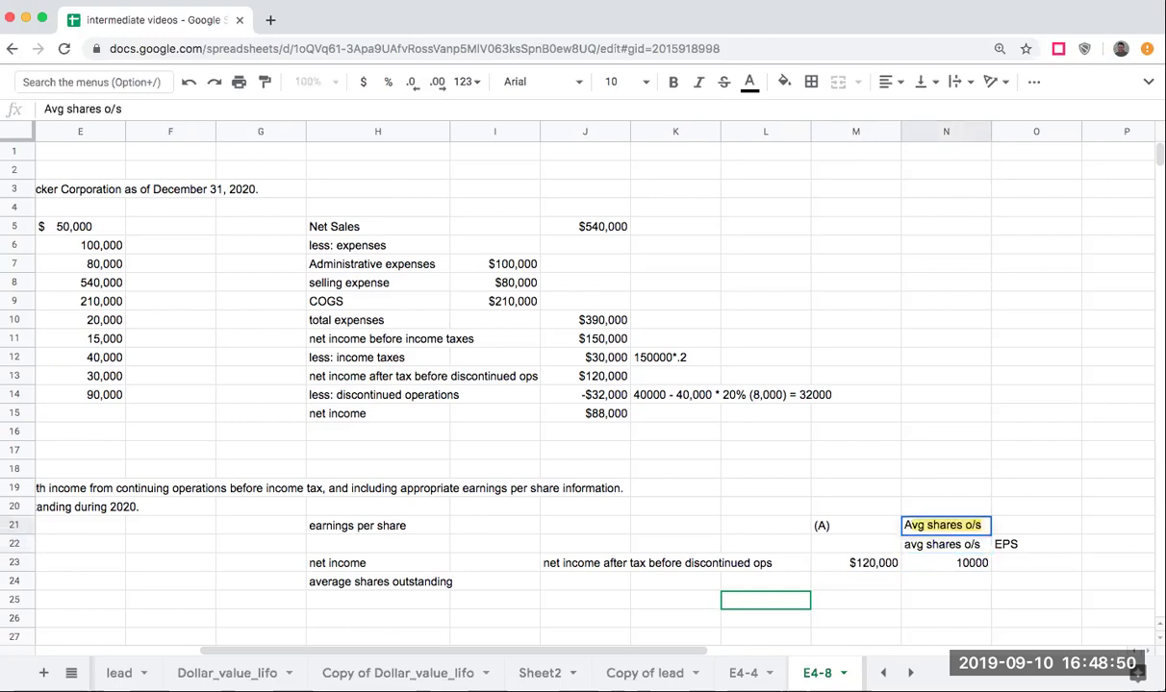
key("BackSpace")
type("(A")
key("BackSpace")
key("BackSpace")
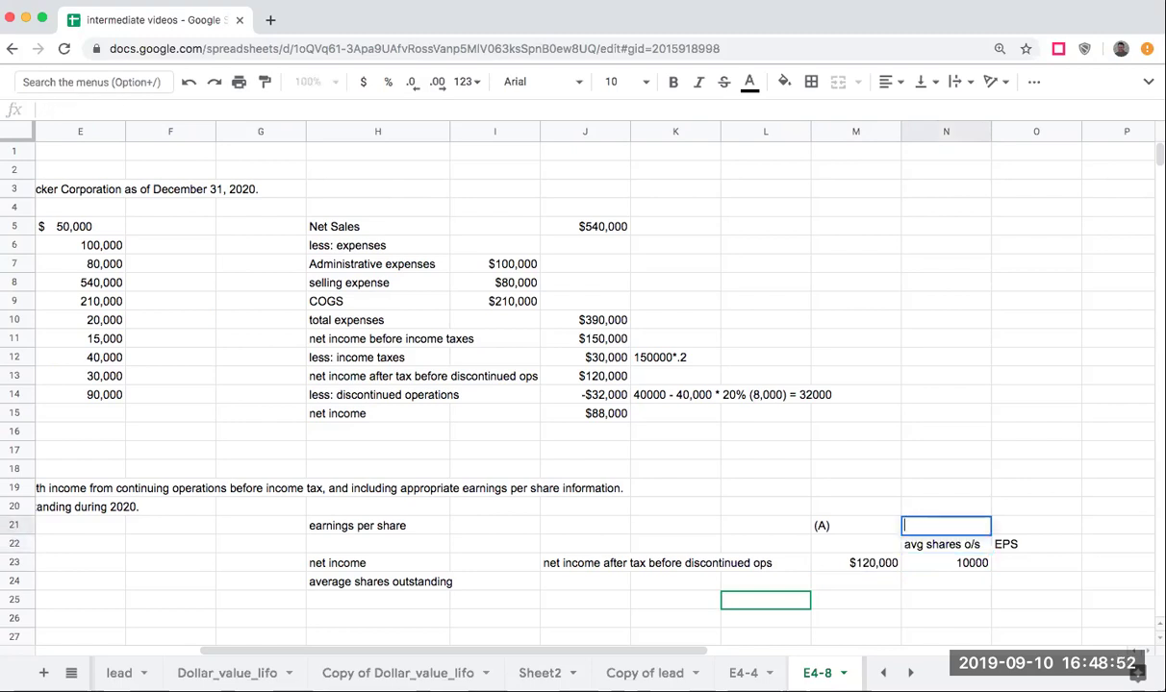
type("(B)")
key("BackSpace")
key("BackSpace")
type("B)")
key("Tab")
Step: Begin the (A)/(B) label for the EPS column in O21
type("(C)")
key("BackSpace")
key("BackSpace")
type("A)/B)")
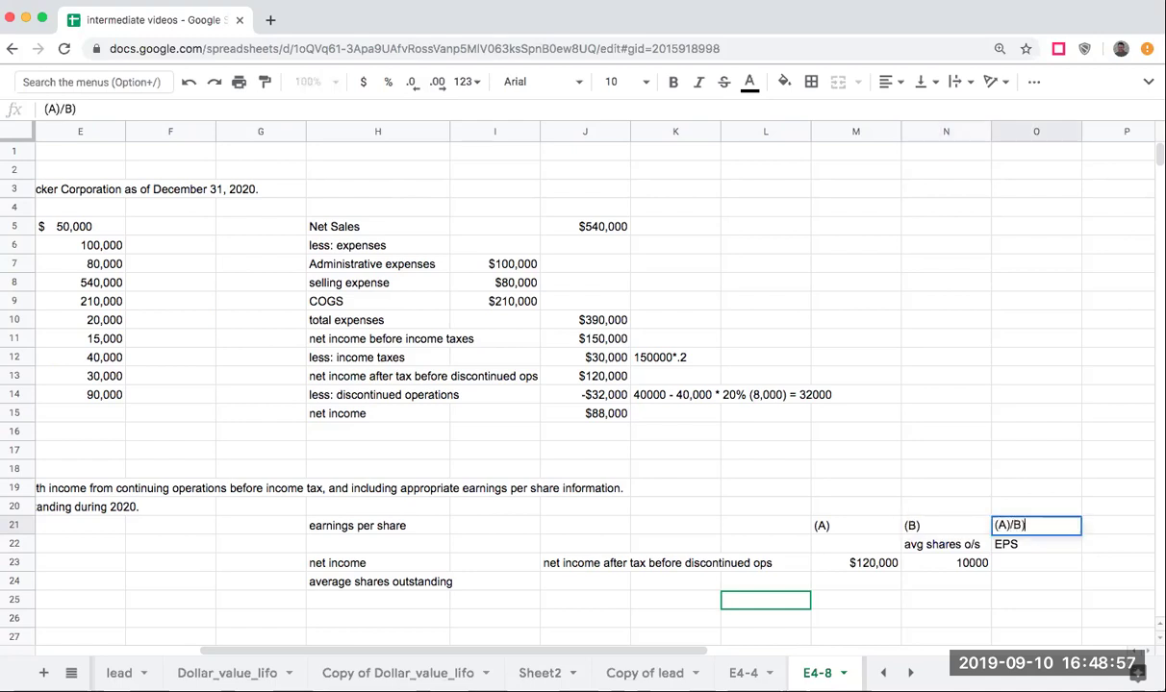
key("BackSpace")
key("BackSpace")
Step: Finish the (A)/(B) = (D) label and enter =M23 so EPS shows $12
type("(B) = (D)")
left_click(946, 545)
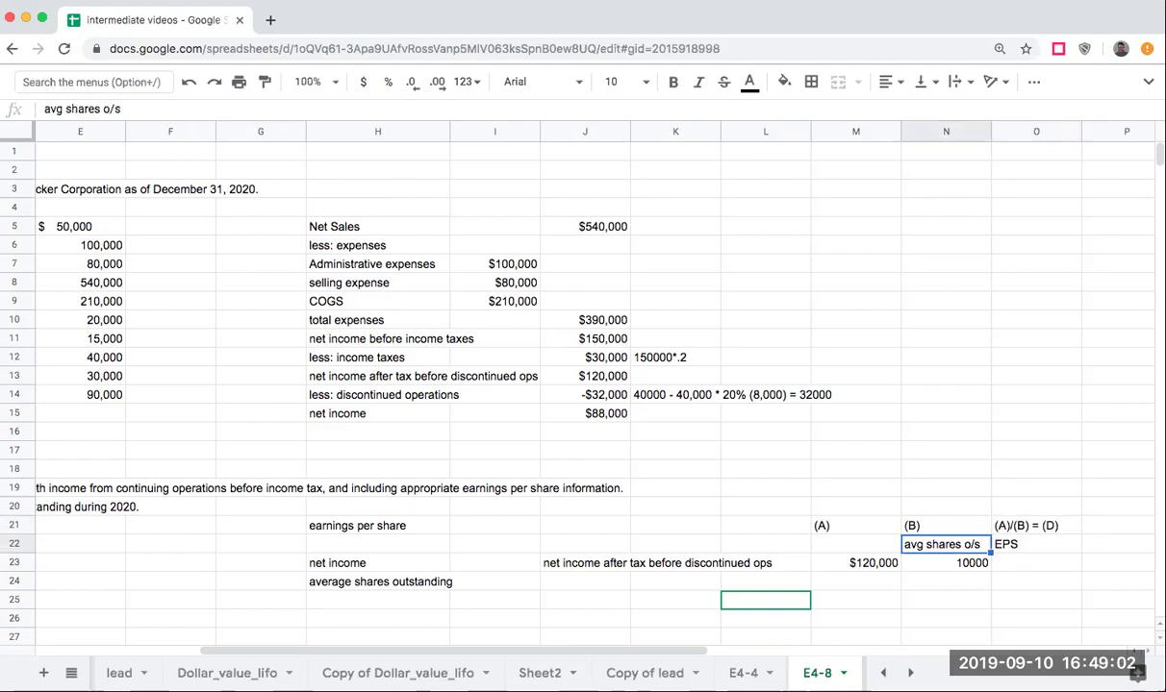
left_click(1036, 563)
type("=M23")
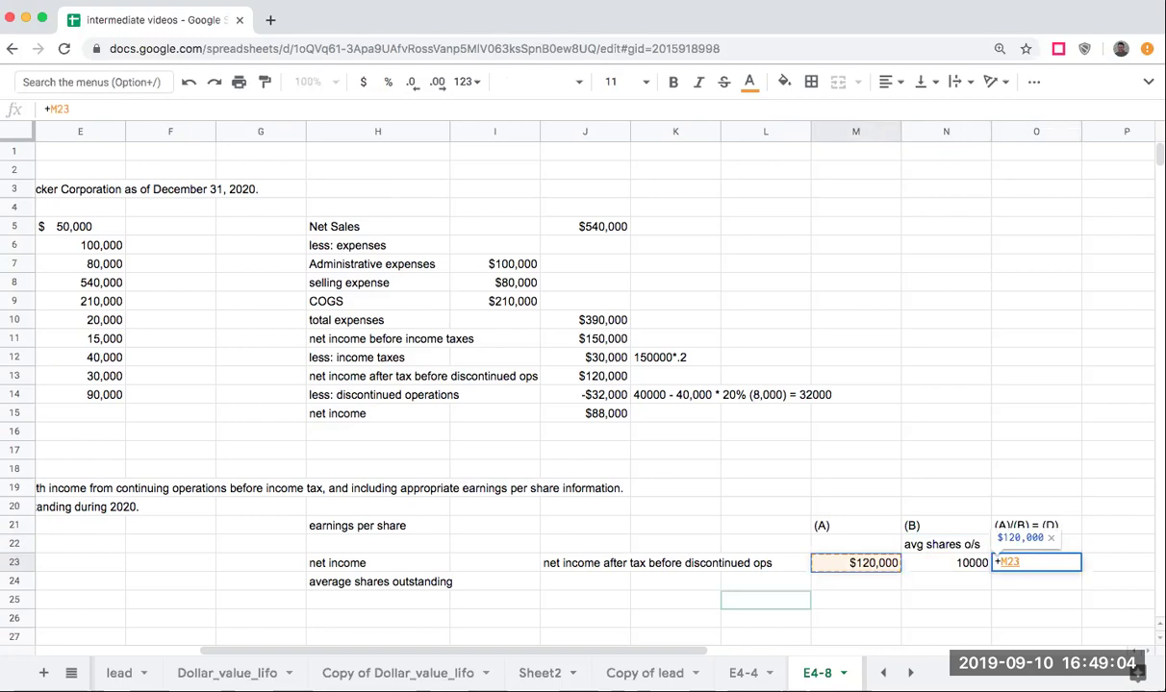
key("Return")
Step: Fill row 24 with references to the discontinued operations label and its -$32,000 amount
key("Left")
key("Left")
key("Left")
key("Left")
key("Left")
key("Left")
key("Left")
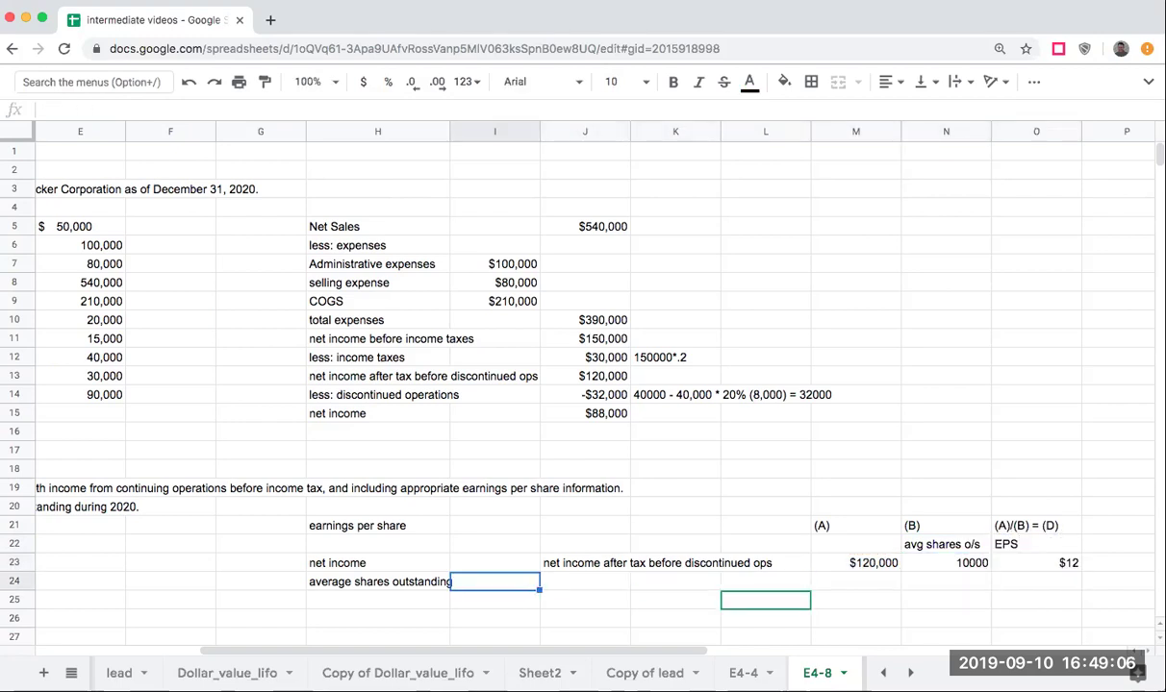
key("Right")
key("Right")
type("+")
key("Left")
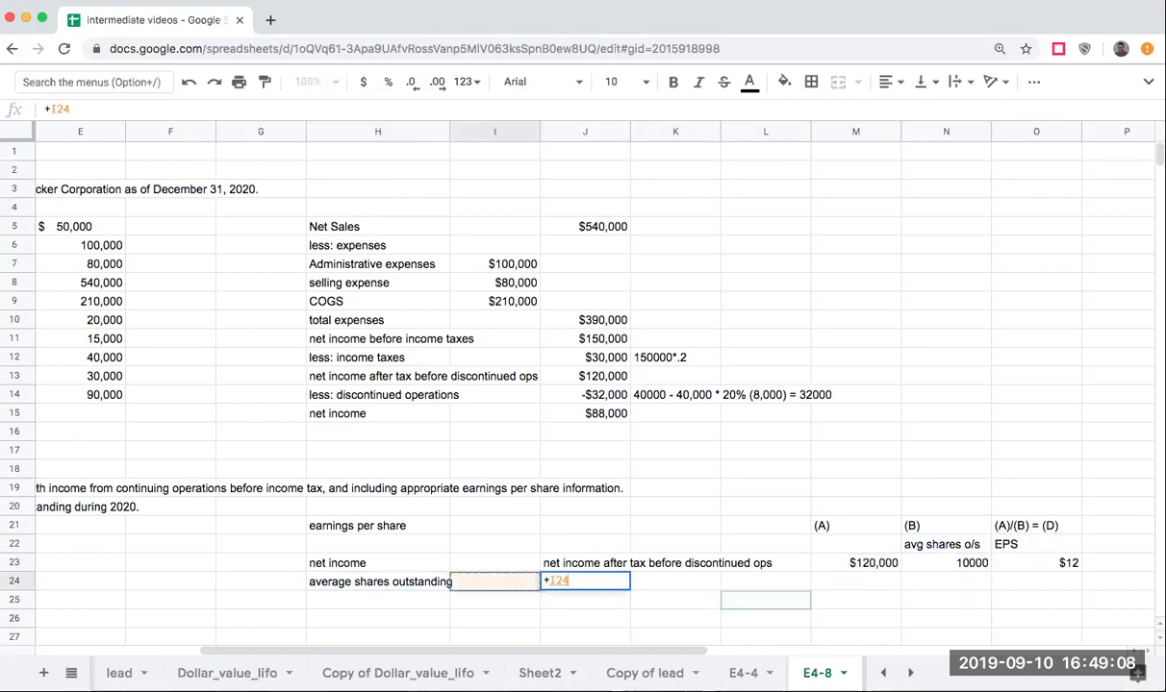
key("Left")
key("Left")
key("Up")
key("Up")
key("Up")
key("Up")
key("Up")
key("Right")
key("Up")
key("Up")
key("Up")
key("Up")
key("Up")
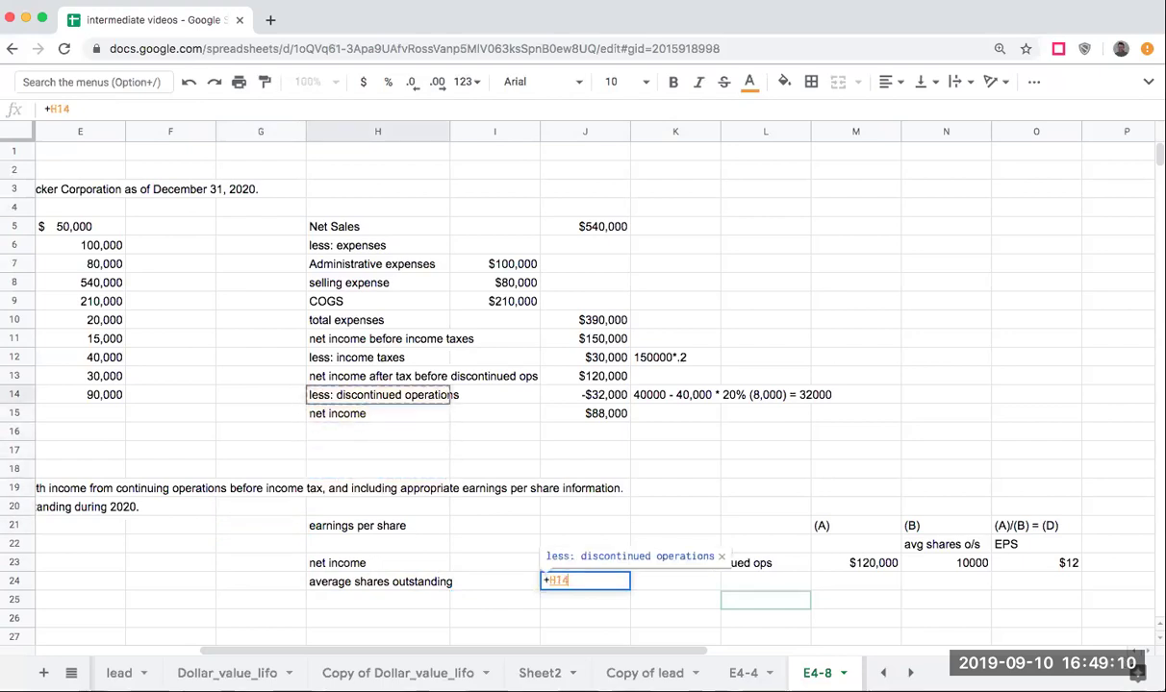
key("Return")
key("Up")
key("Right")
key("Right")
key("Right")
type("+")
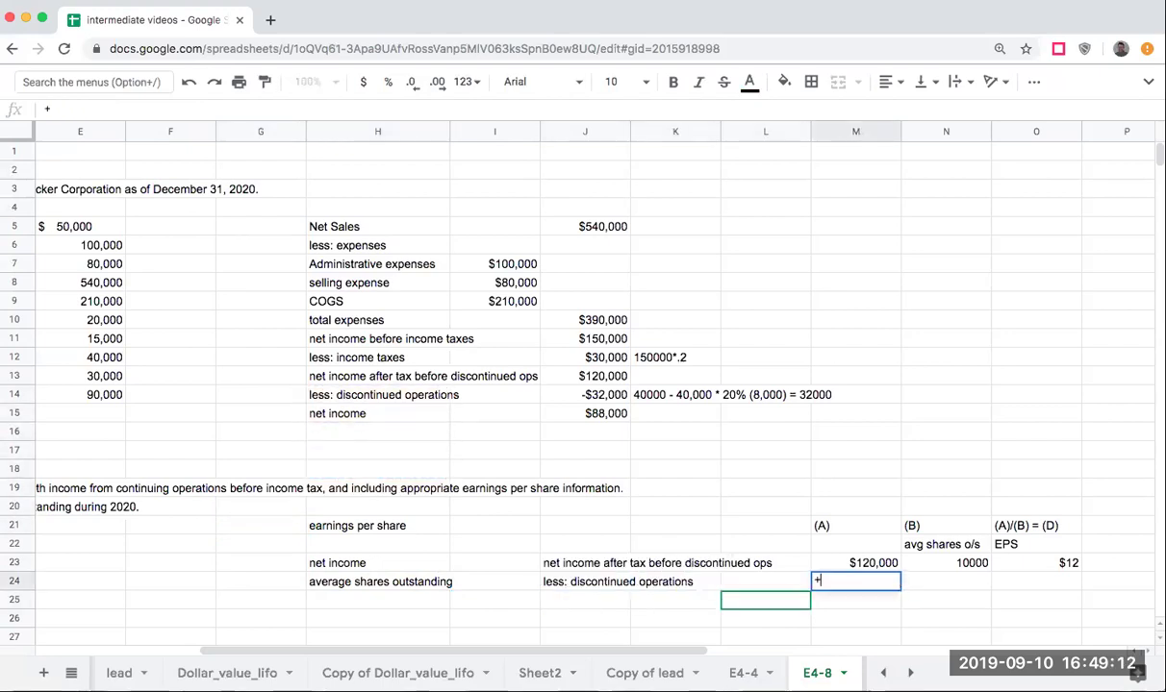
key("Left")
key("Left")
key("Up")
key("Up")
key("Up")
key("Left")
key("Up")
key("Up")
key("Up")
key("Up")
key("Up")
key("Up")
key("Up")
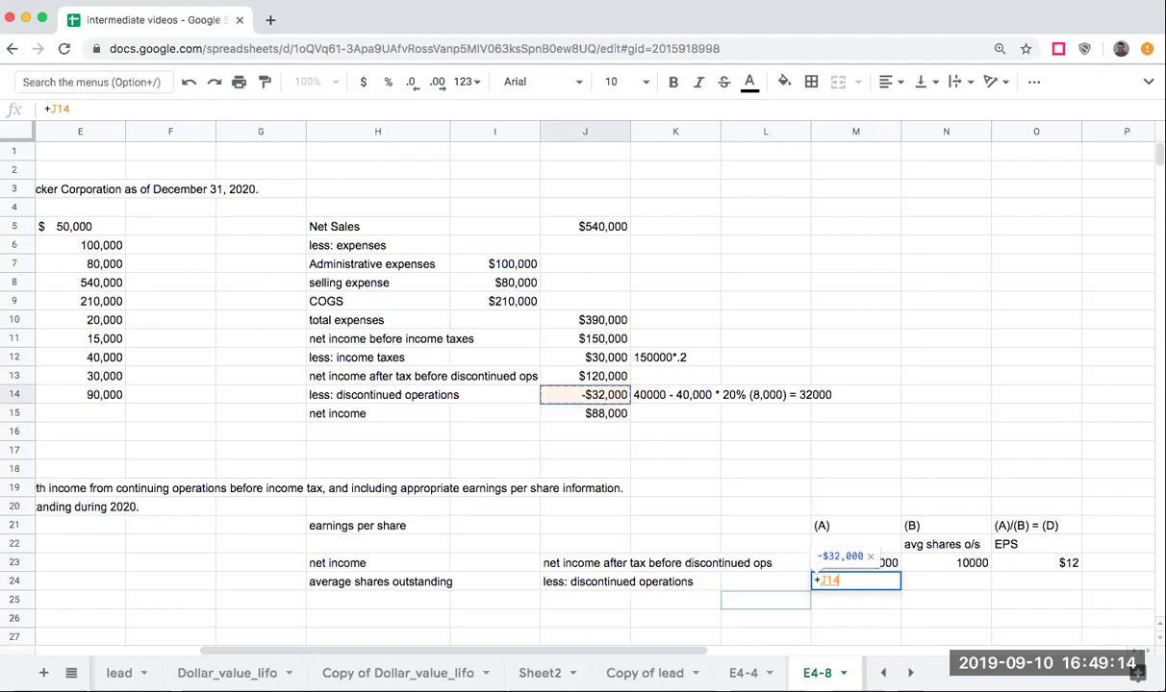
key("Return")
key("Up")
key("Right")
Step: Reference the 10000 shares and divide -$32,000 by them for the loss per share
type("+")
key("Left")
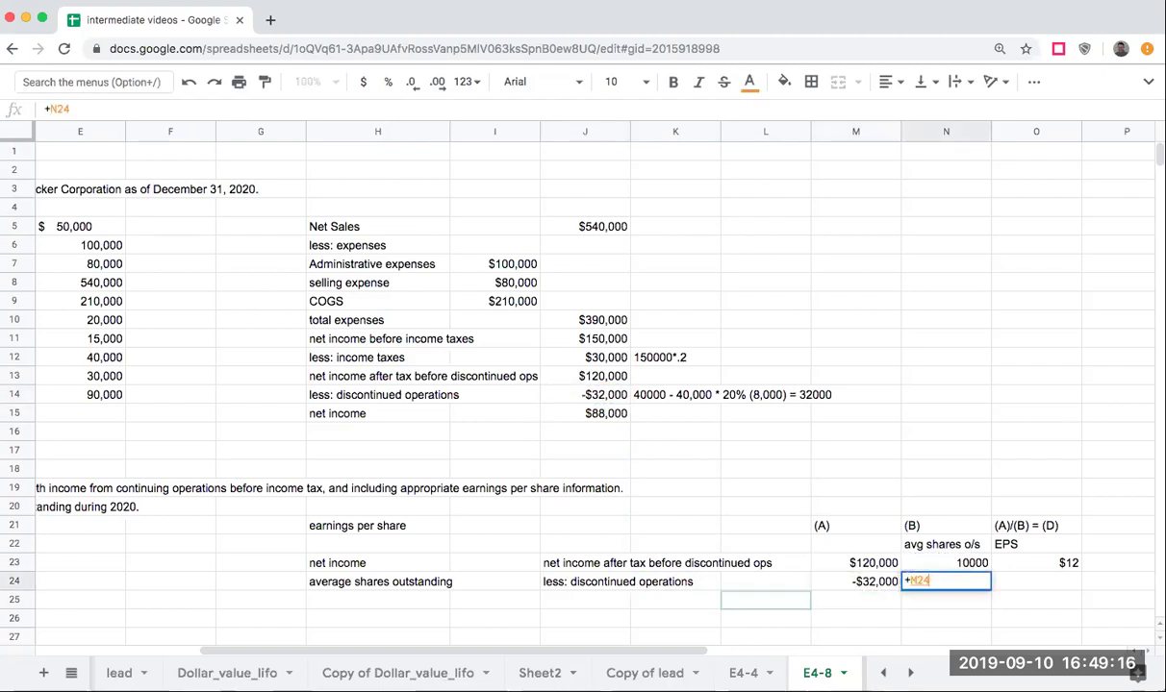
key("BackSpace")
key("Up")
key("Return")
key("Up")
key("Right")
type("+")
key("Left")
key("Left")
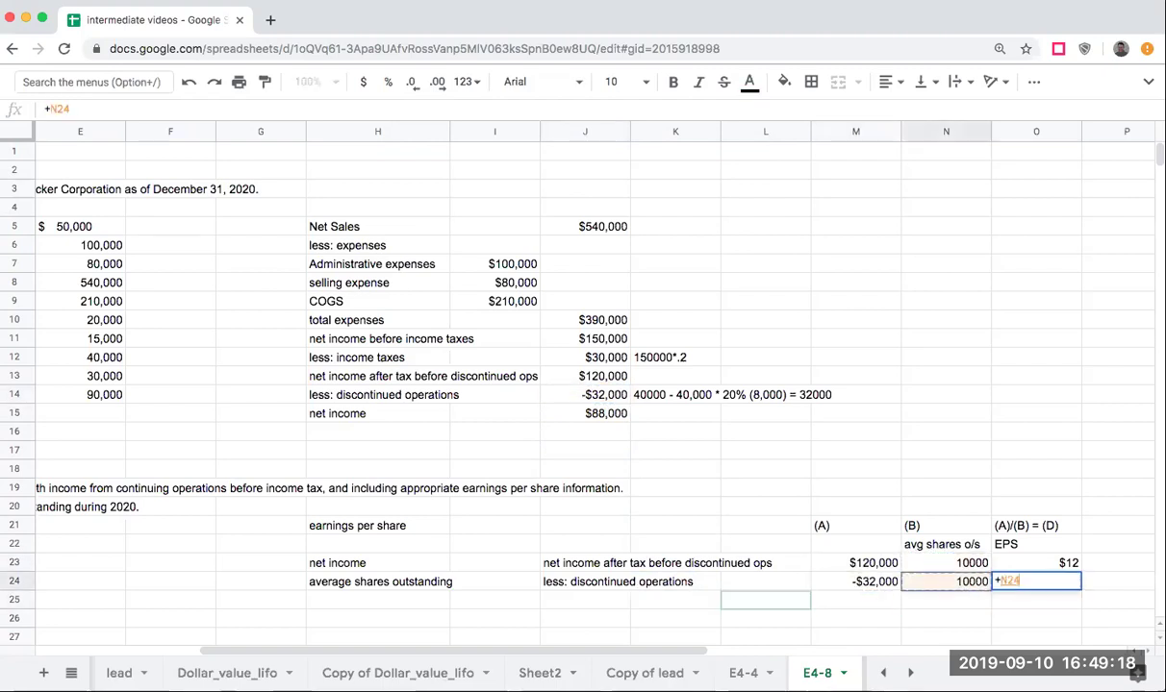
type("+")
key("BackSpace")
type("/")
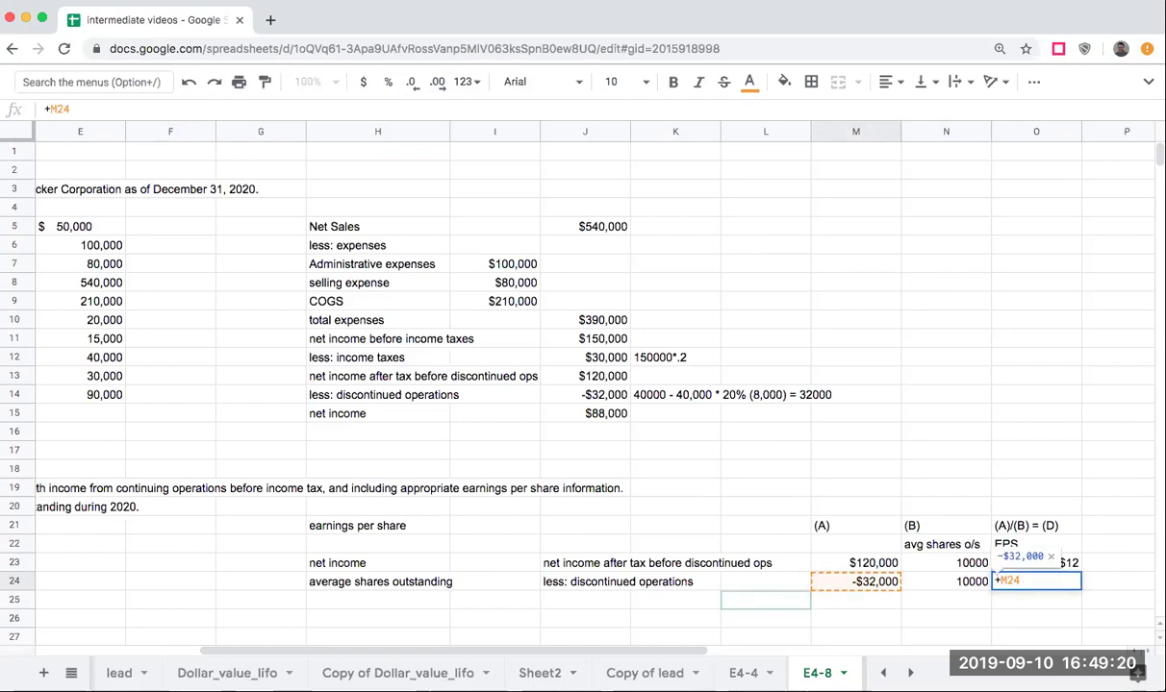
key("Left")
key("Return")
Step: Check the EPS formulas and show the loss per share as -$3.20
key("Left")
key("Left")
key("Left")
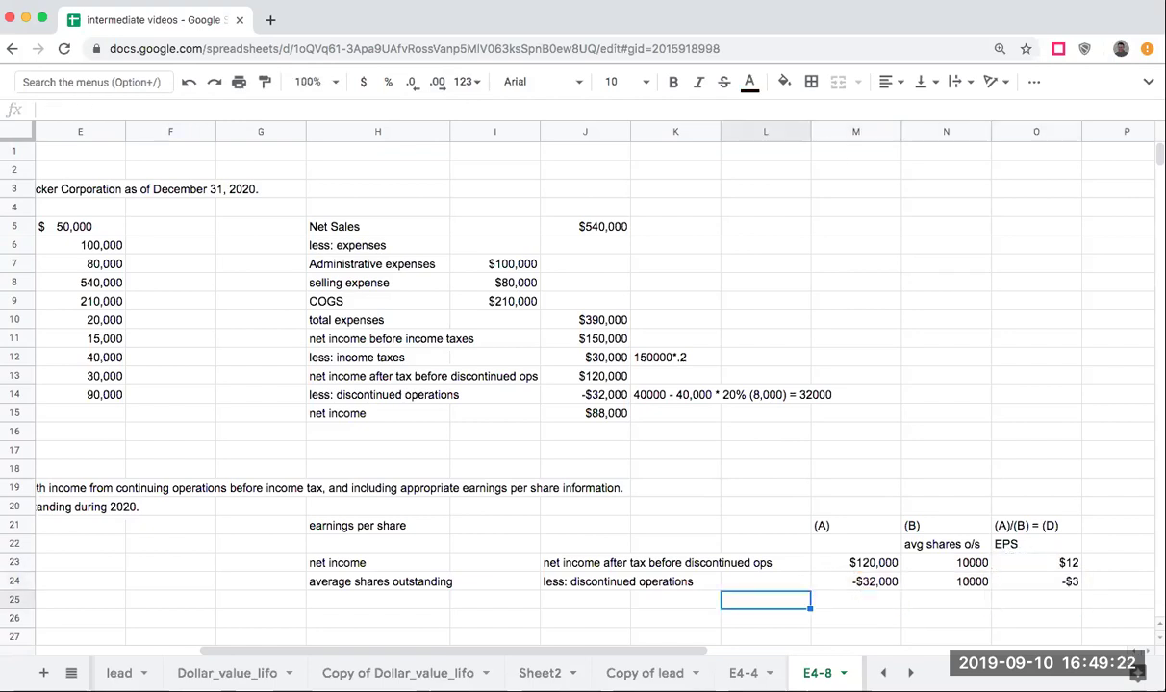
left_click(1065, 568)
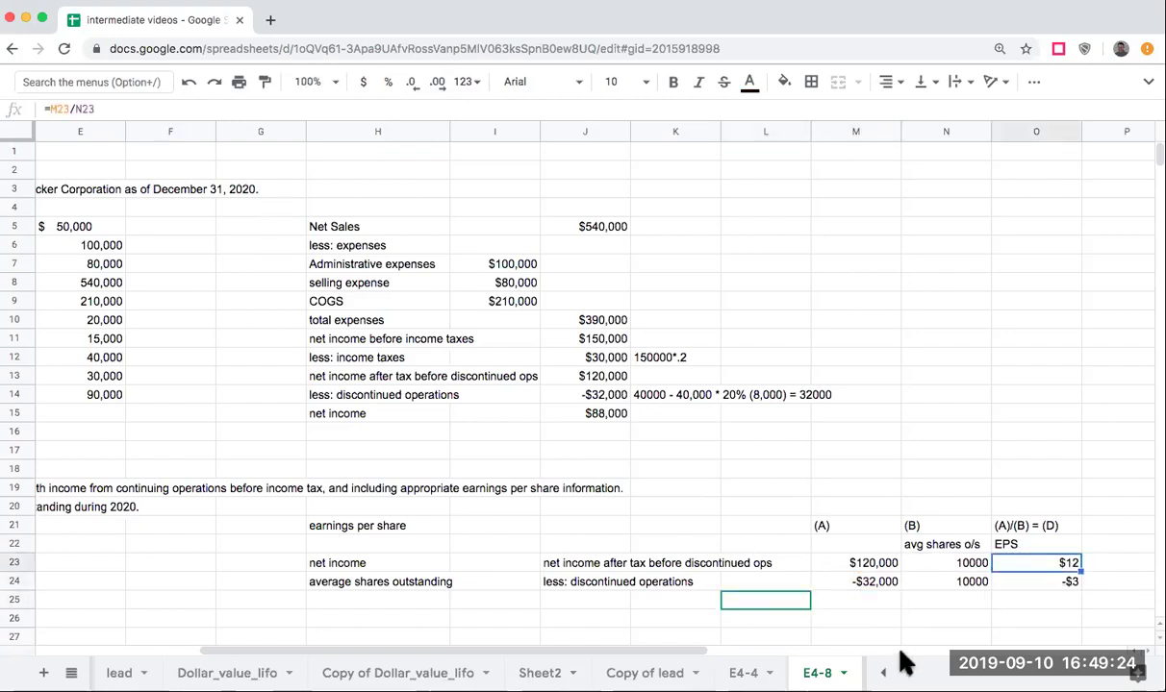
left_click(1000, 585)
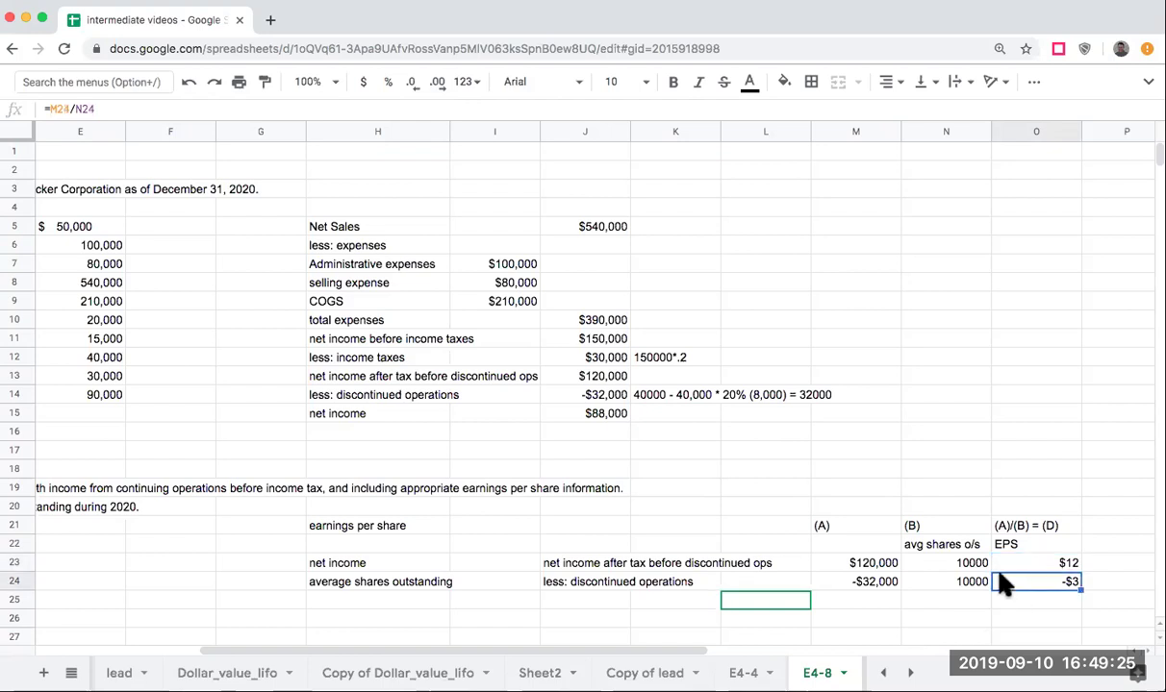
left_click(434, 82)
Step: Fill row 25 with references to the net income label and the $88,000 amount
left_click(574, 603)
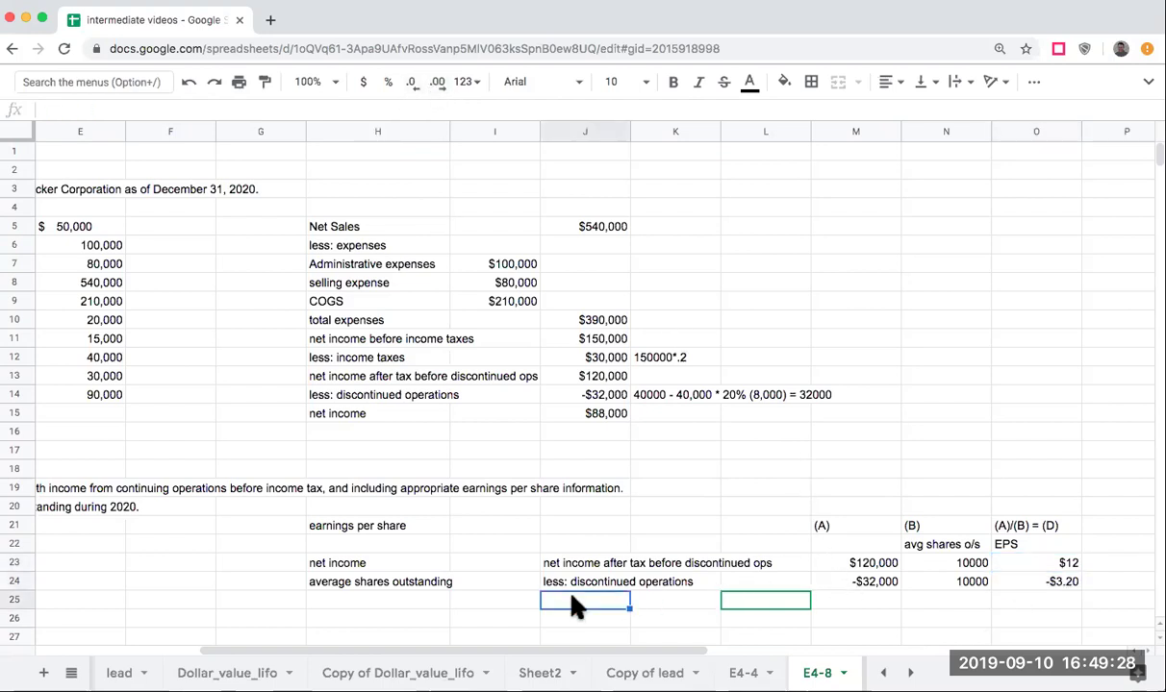
type("+")
key("Up")
key("Left")
key("Left")
key("Up")
key("Up")
key("Up")
key("Up")
key("Up")
key("Up")
key("Up")
key("Up")
key("Up")
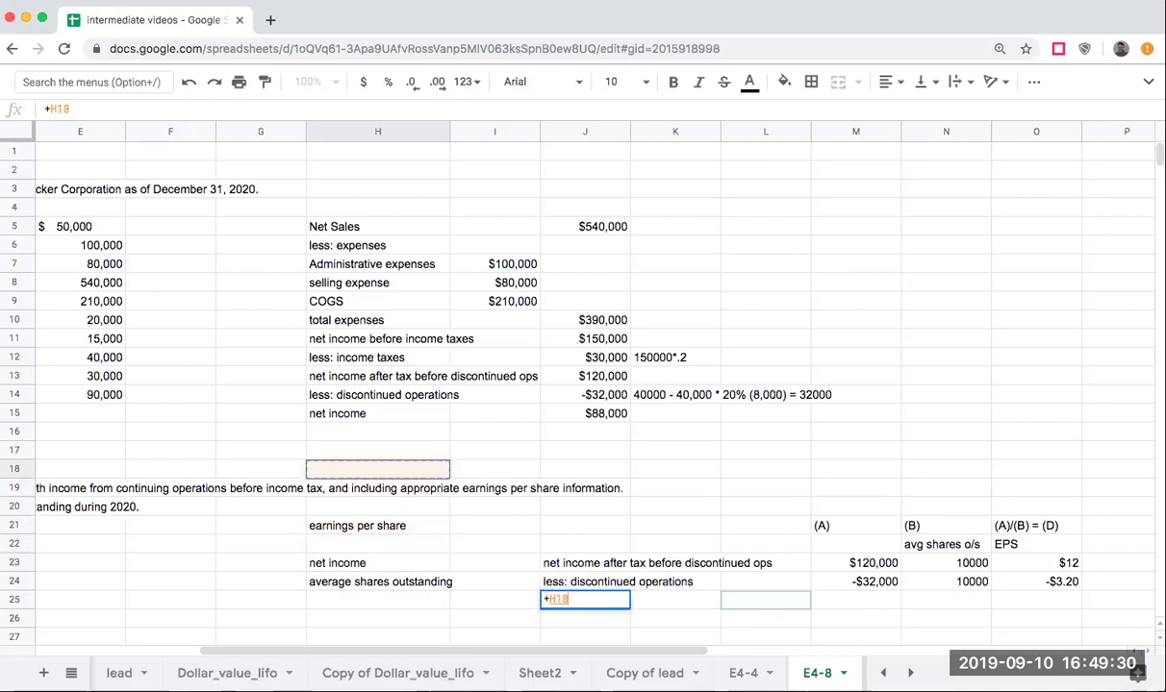
key("Tab")
key("Tab")
key("Tab")
type("+")
key("Left")
key("Left")
key("Up")
key("Up")
key("Up")
key("Up")
key("Left")
key("Up")
key("Up")
key("Up")
key("Up")
key("Up")
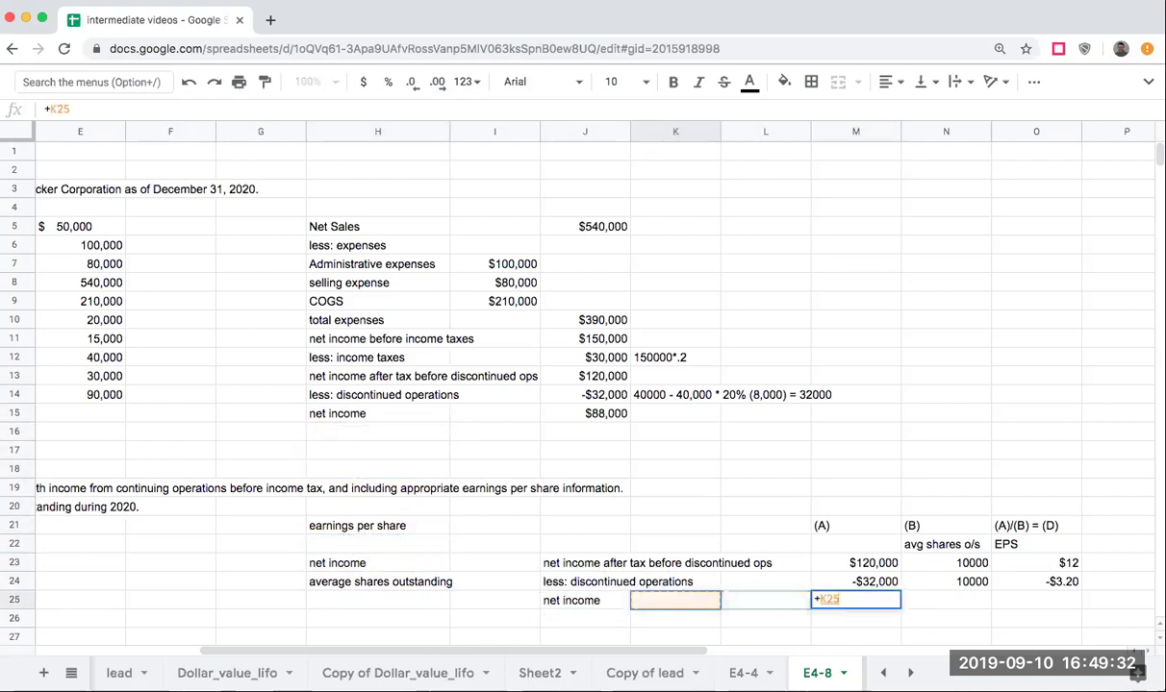
Step: Reference the 10000 shares and divide $88,000 by them, giving $9 per share
key("Up")
key("Tab")
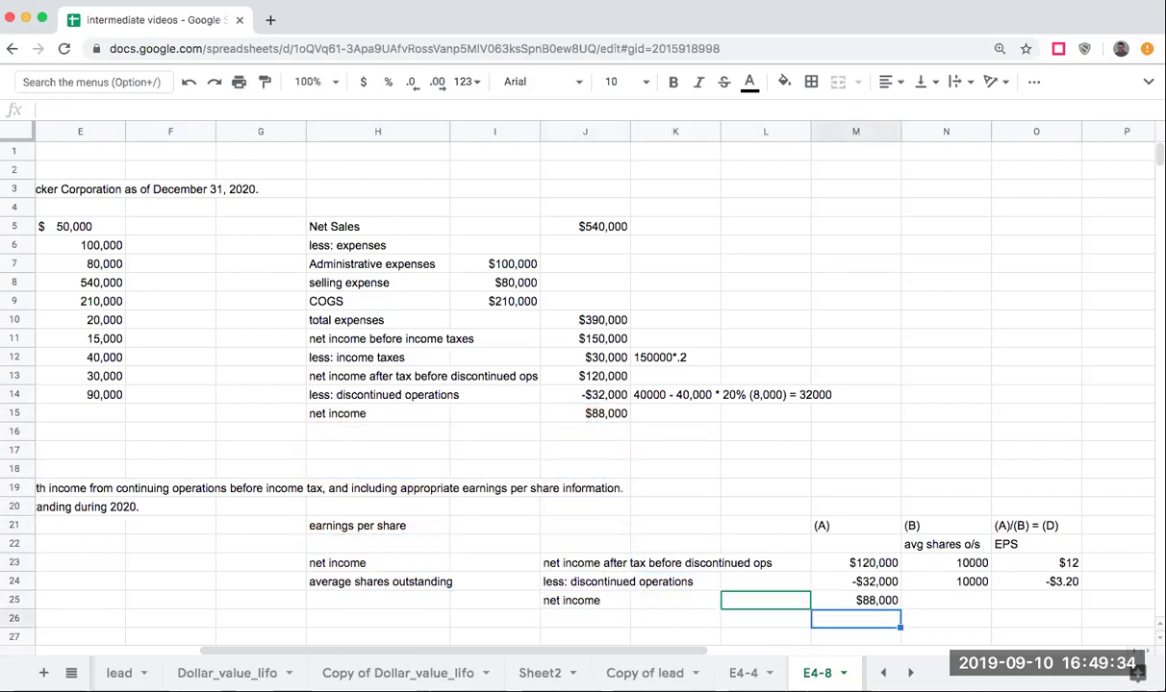
type("+")
key("Up")
key("Tab")
type("+")
key("Left")
key("Left")
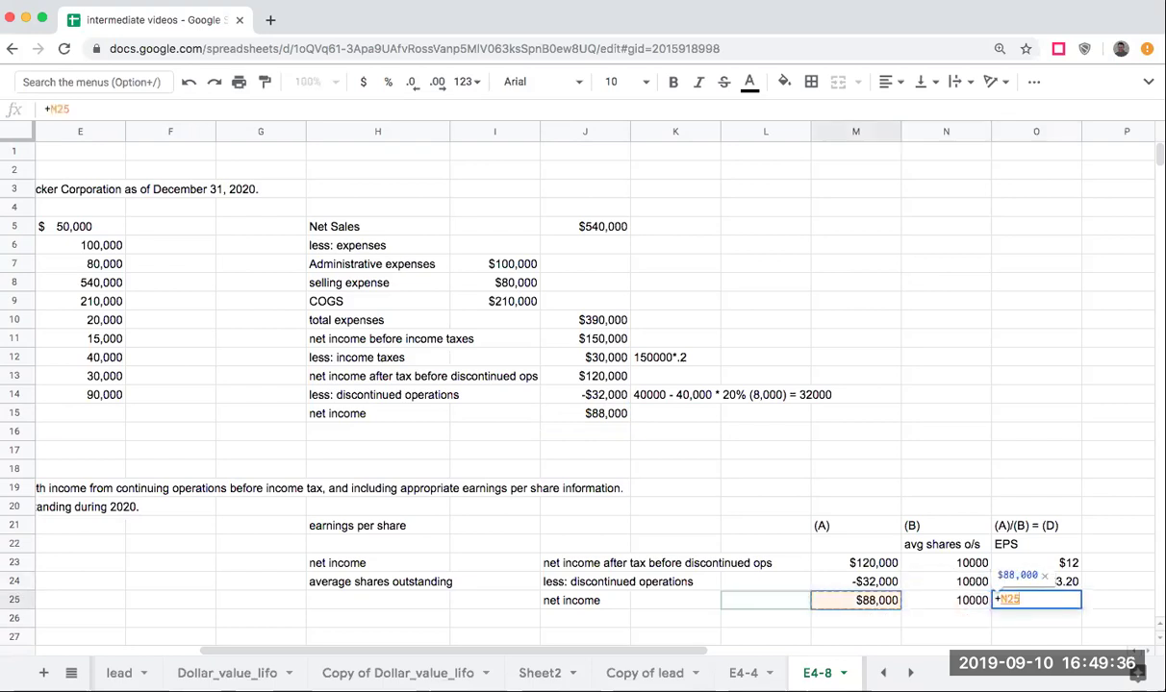
type("/")
key("Left")
key("Return")
key("Up")
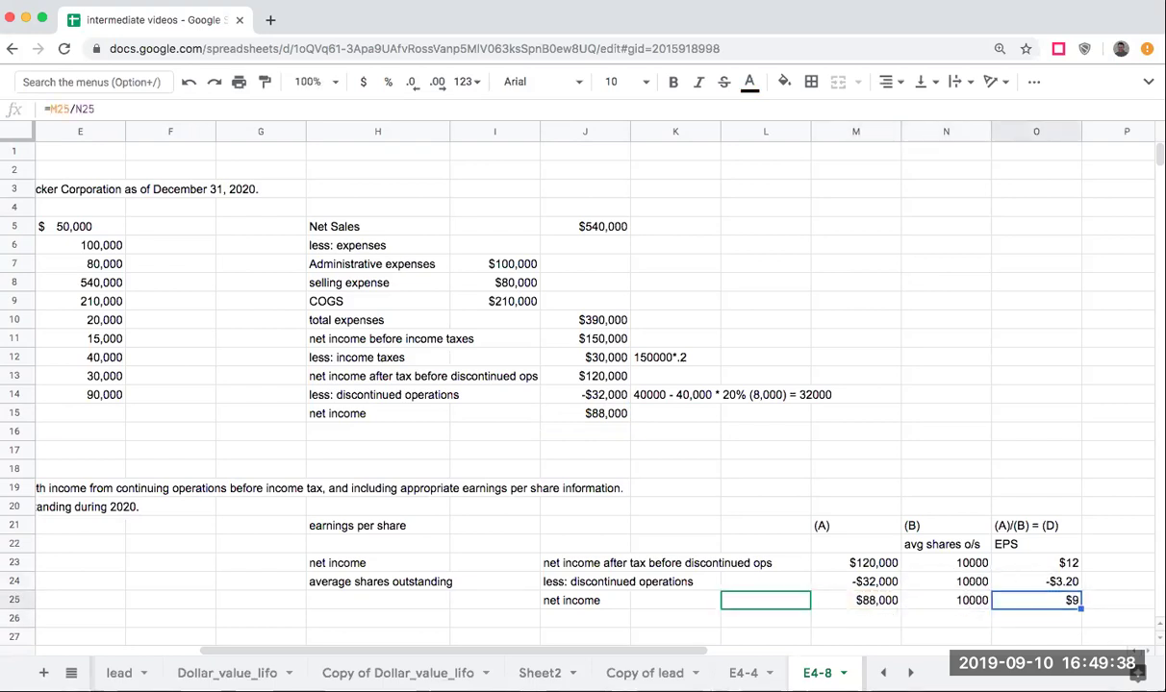
Step: Show net income per share to two decimals as $8.80
left_click(437, 82)
left_click(438, 81)
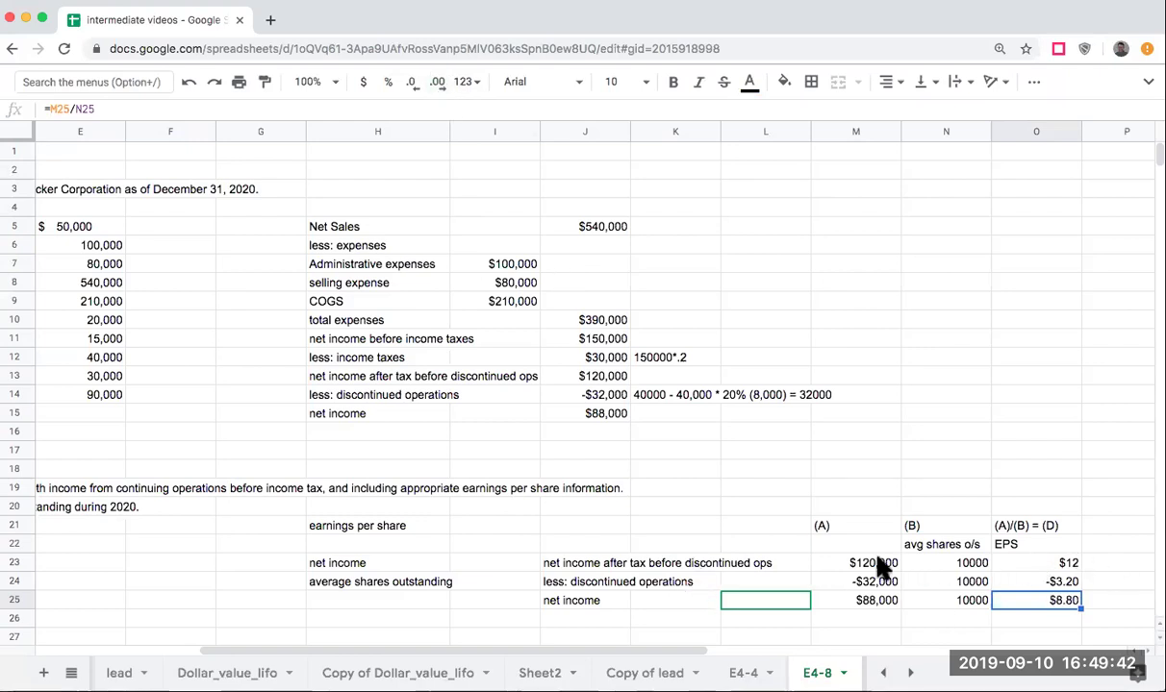
left_click(1031, 546)
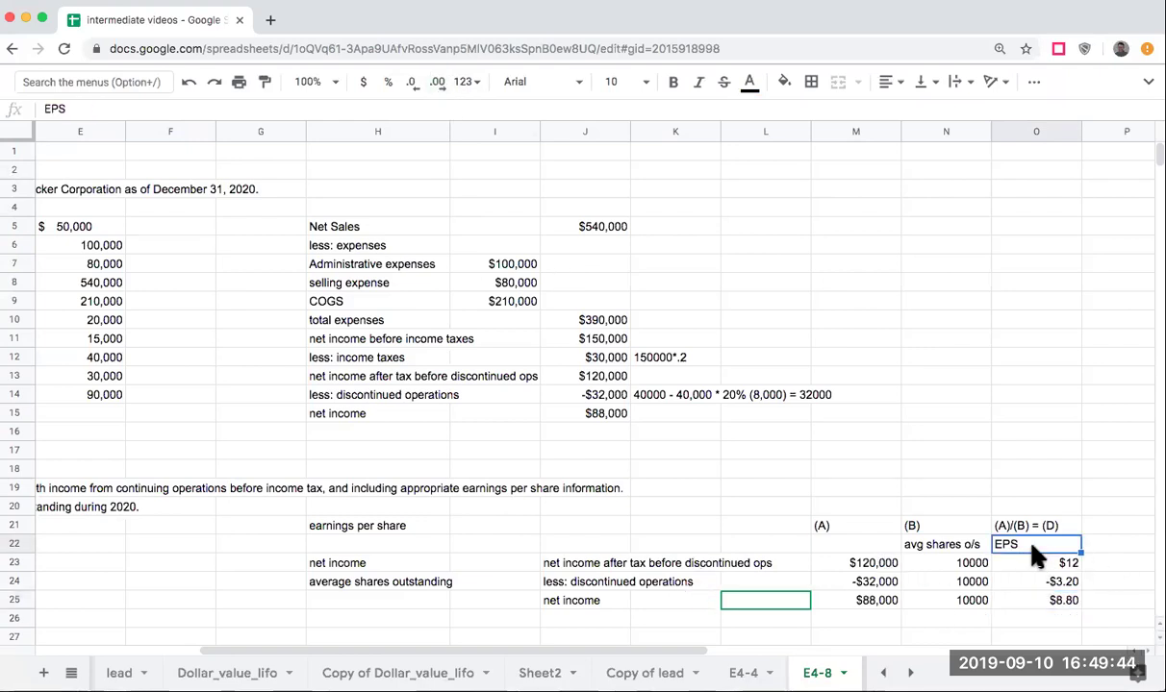
left_click(1035, 568)
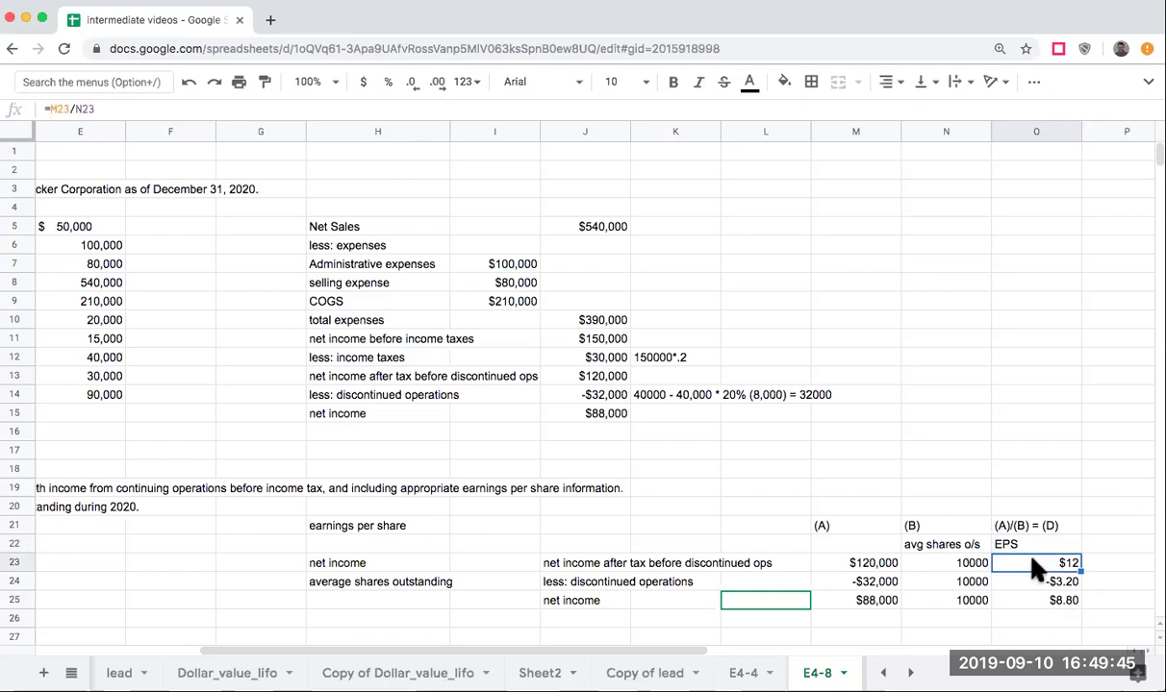
left_click(568, 563)
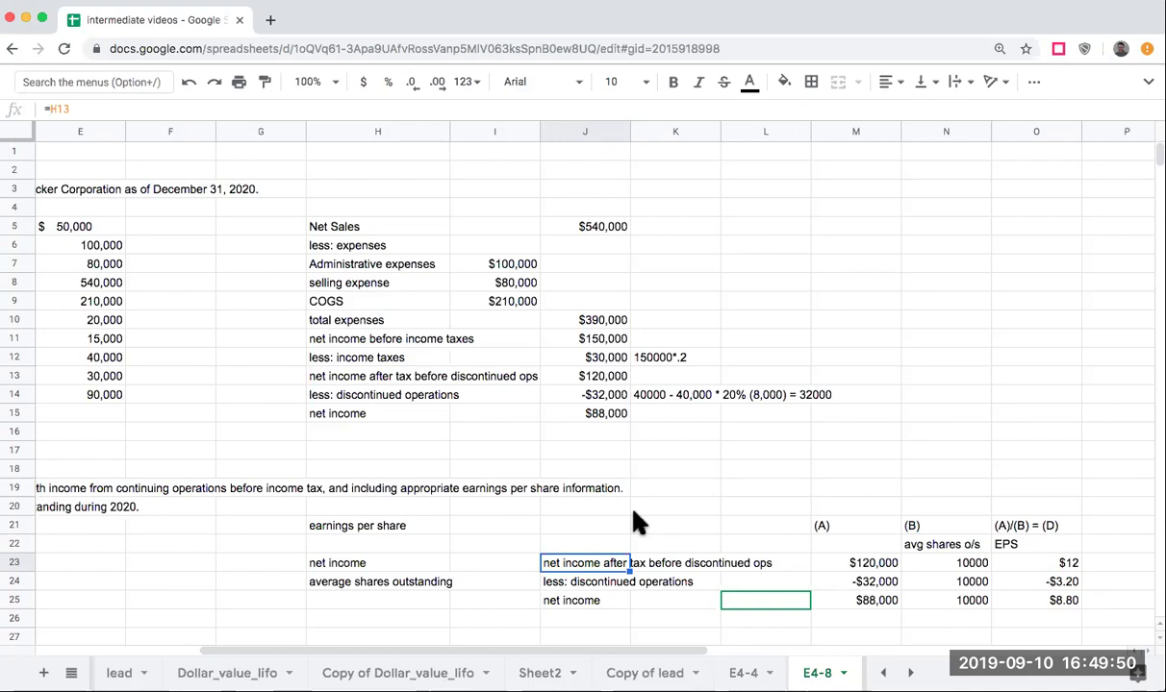
left_click(610, 553)
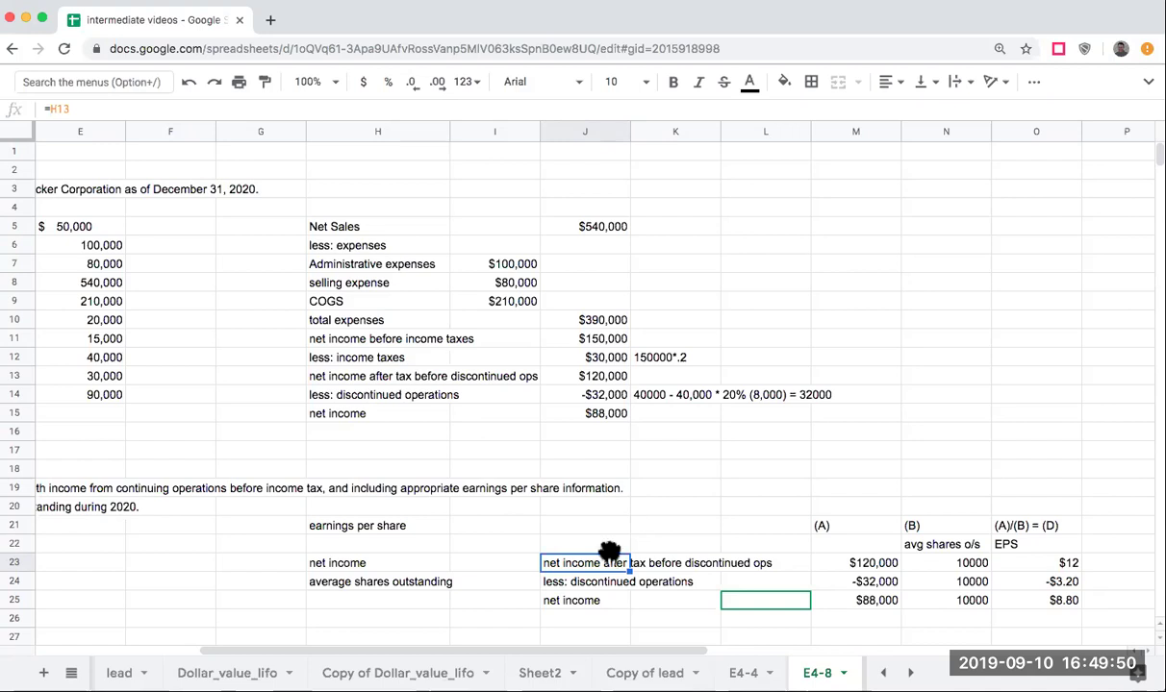
Step: Rename H13 to 'net income after tax from continuing operations'
left_click(336, 381)
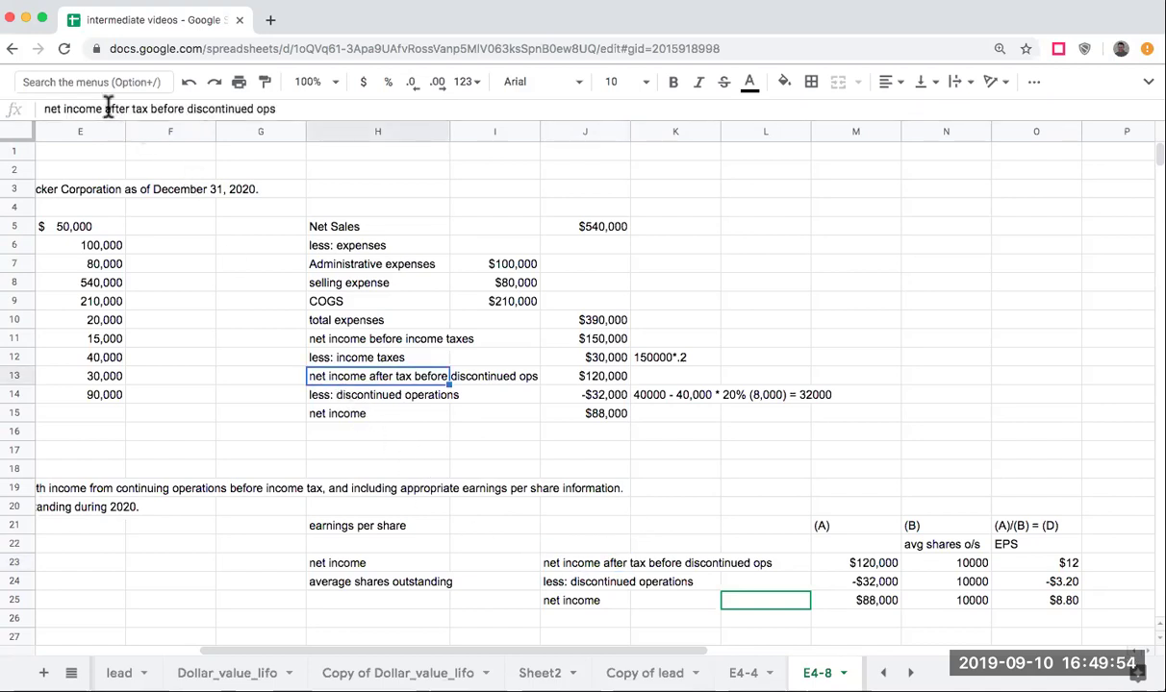
left_click(173, 107)
left_click_drag(152, 108, 418, 132)
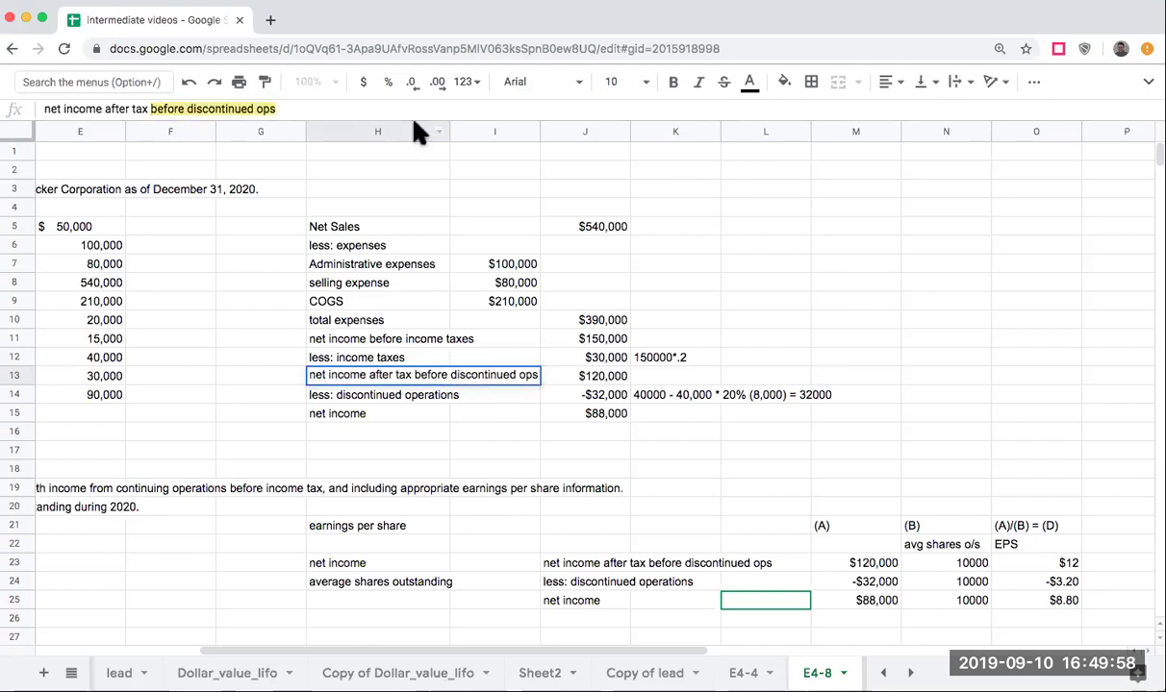
type("from int")
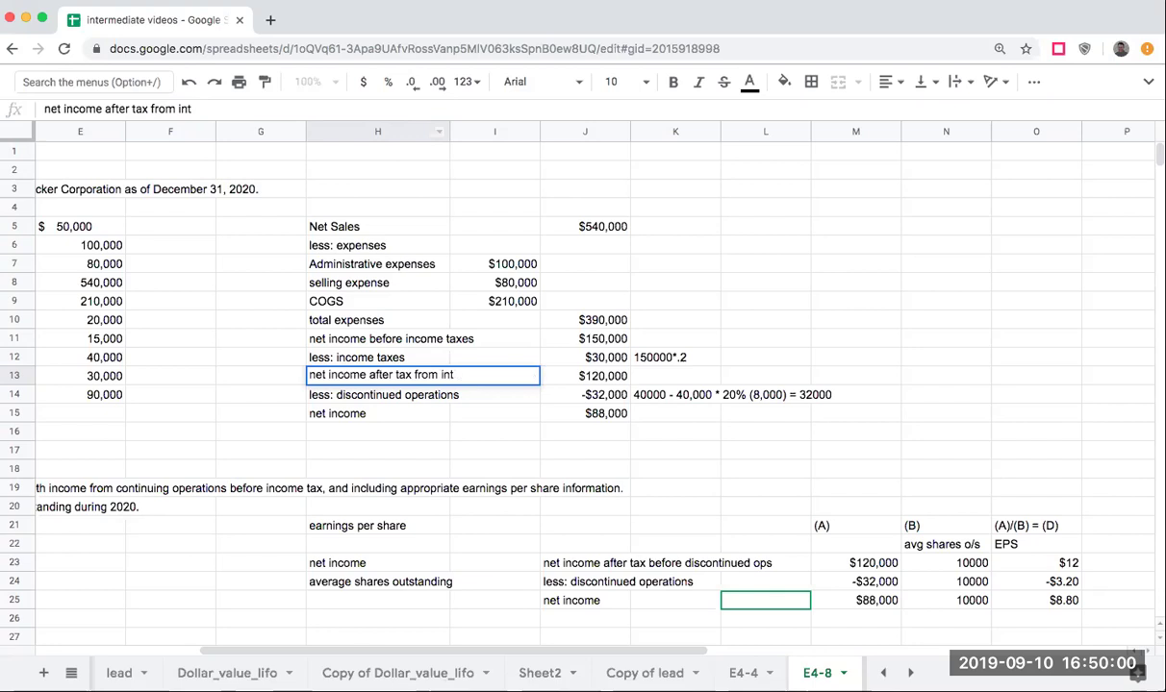
key("BackSpace")
key("BackSpace")
key("BackSpace")
type("continuing oper")
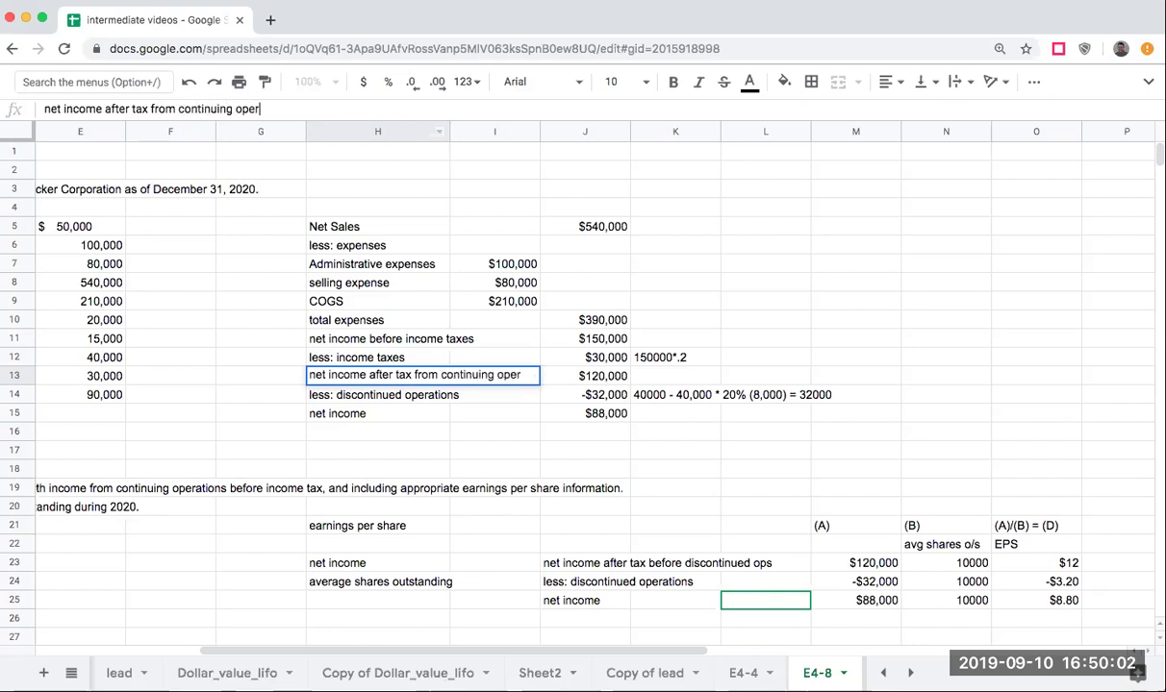
type("ations")
key("Return")
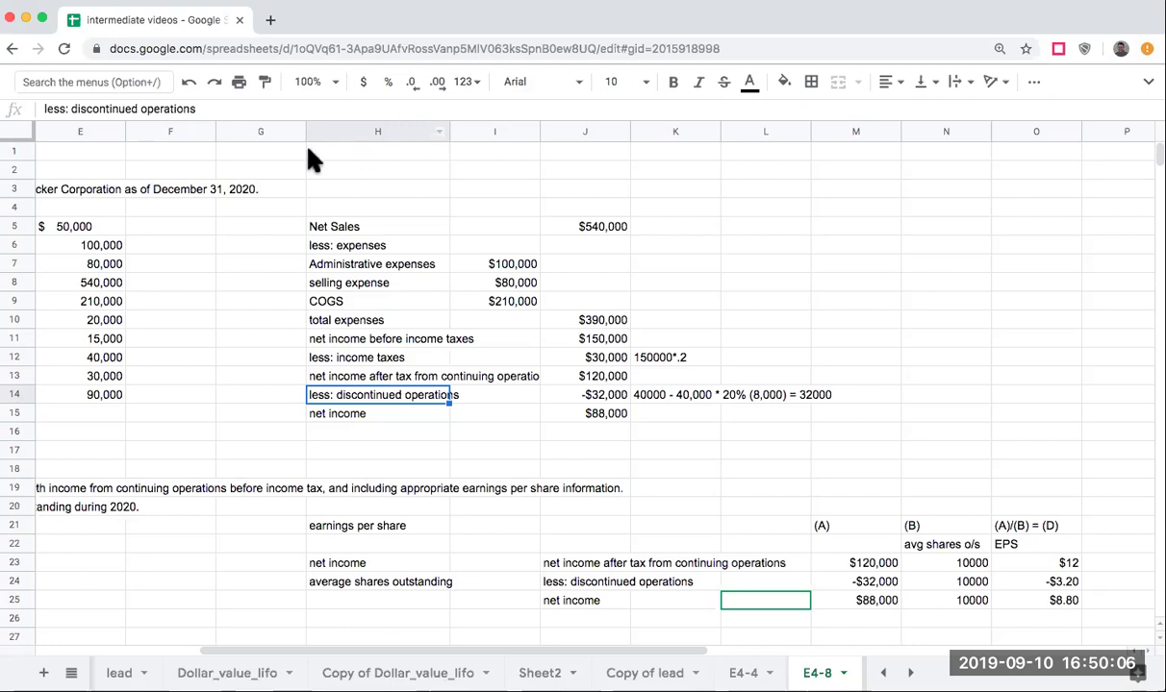
Step: Rename H14 to 'less: loss on discontinued operations'
left_click(102, 109)
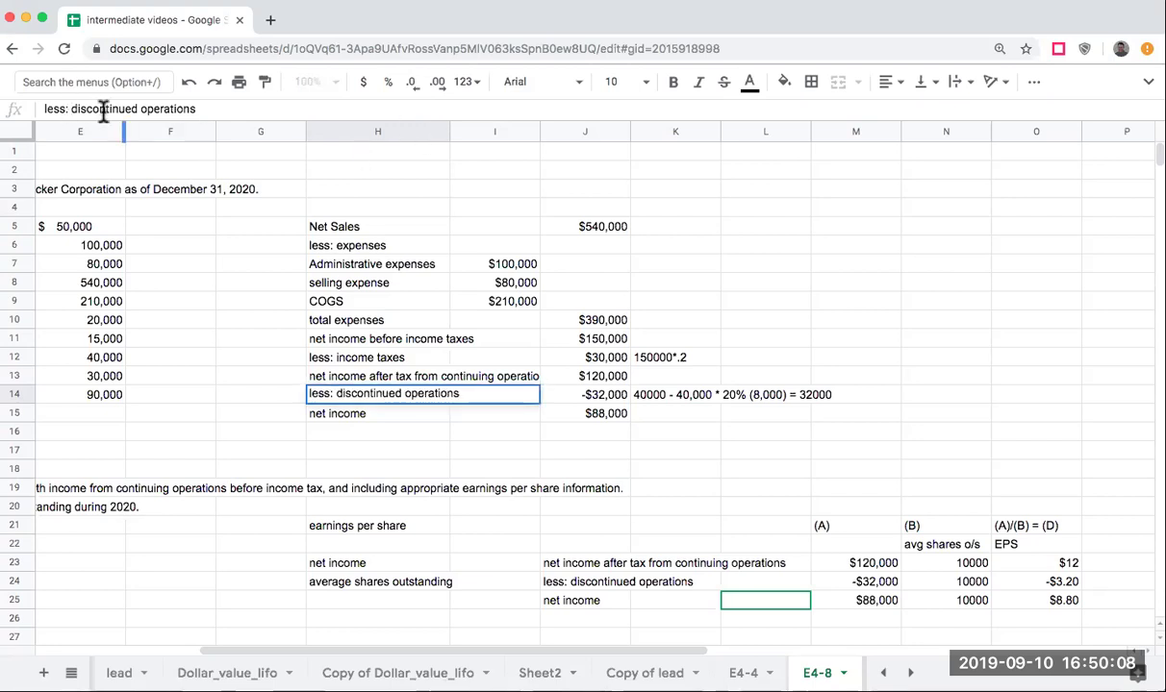
type("loss on")
key("Return")
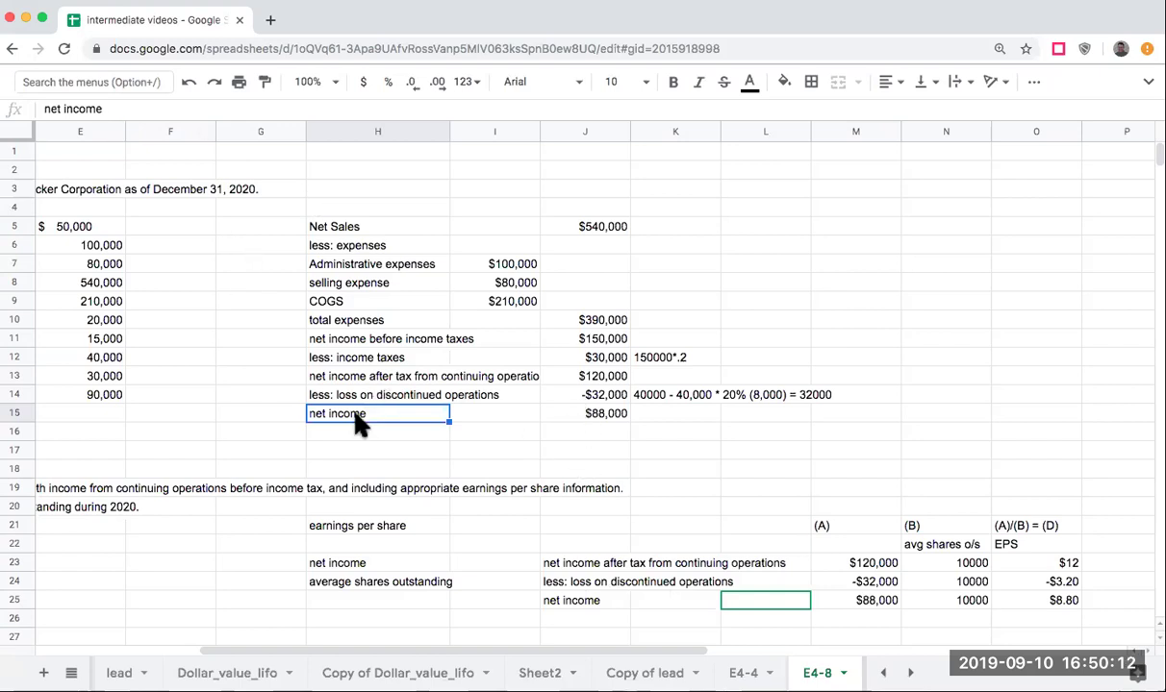
left_click(563, 397)
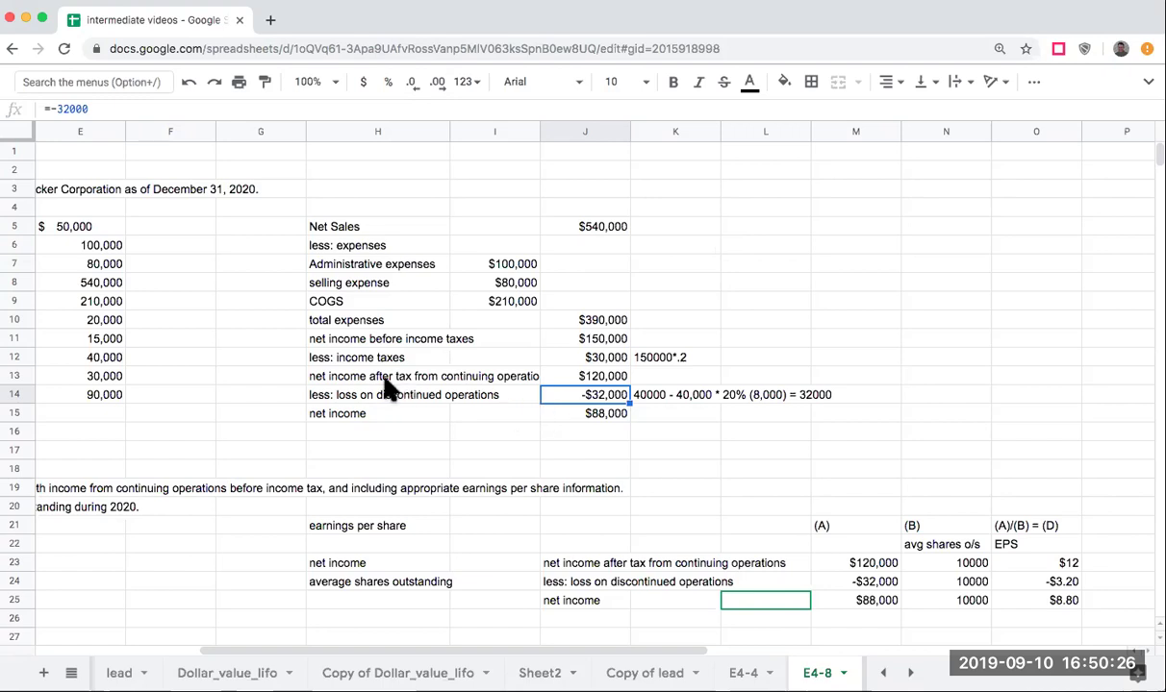
left_click_drag(384, 395, 616, 396)
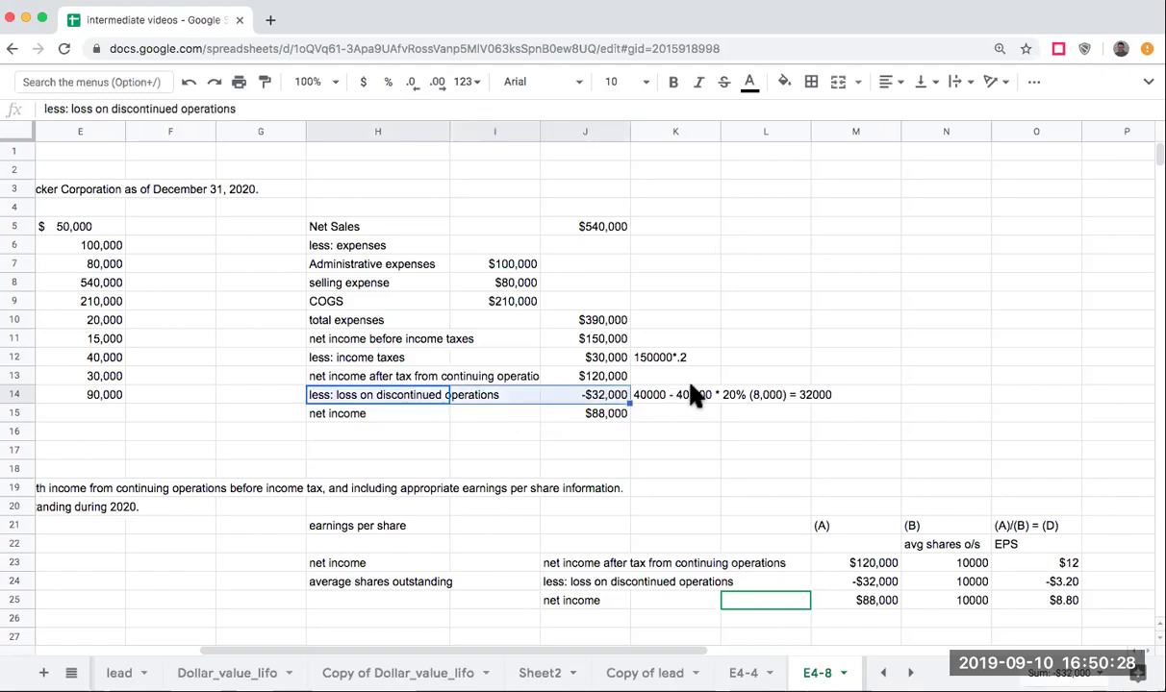